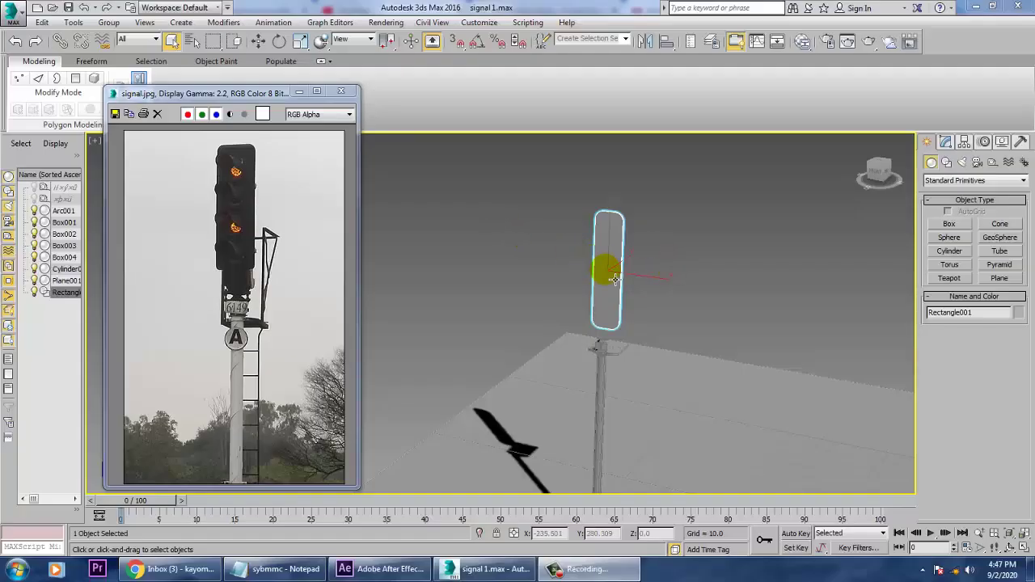
- Examine the number-plate area of the signal reference photo and compare it with the platform and bracket at the pole's head
click(213, 334)
scroll(220, 314, up, 1)
scroll(238, 299, up, 2)
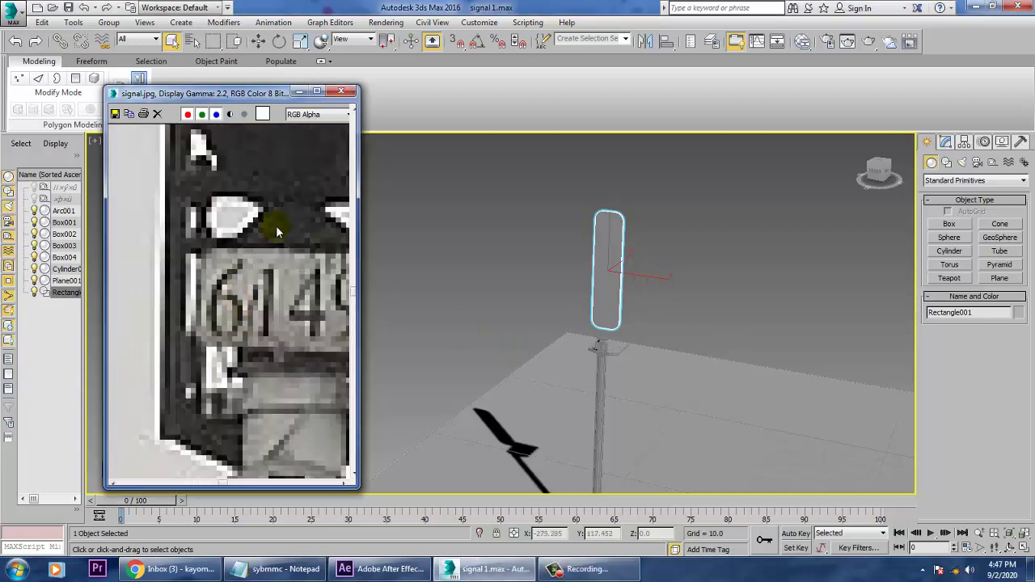
click(609, 348)
key(z)
alt+middle_drag(657, 332, 682, 331)
scroll(573, 301, up, 3)
alt+middle_drag(559, 308, 593, 346)
scroll(569, 295, down, 5)
scroll(296, 318, down, 4)
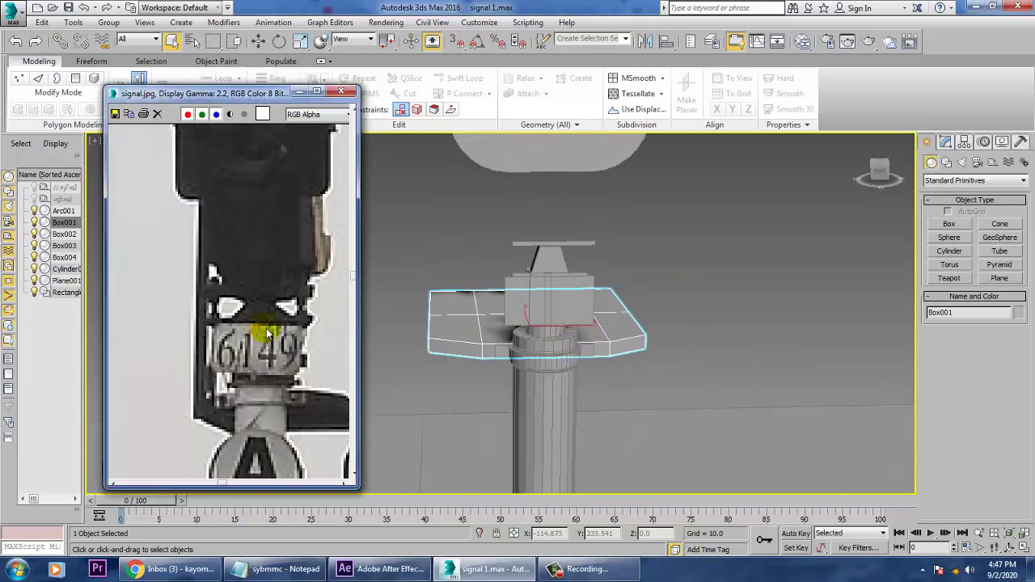
middle_click(687, 281)
alt+middle_drag(551, 263, 573, 264)
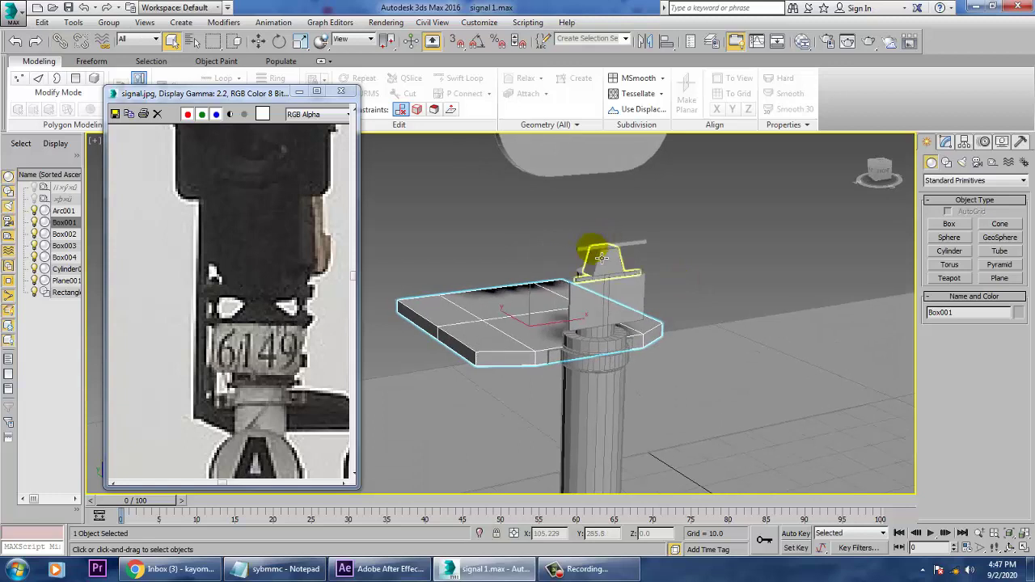
- Scale the thin horizontal bar on top of the bracket to adjust its proportions
click(601, 257)
key(z)
key(r)
drag(676, 257, 661, 238)
scroll(672, 238, down, 3)
alt+middle_drag(677, 237, 726, 246)
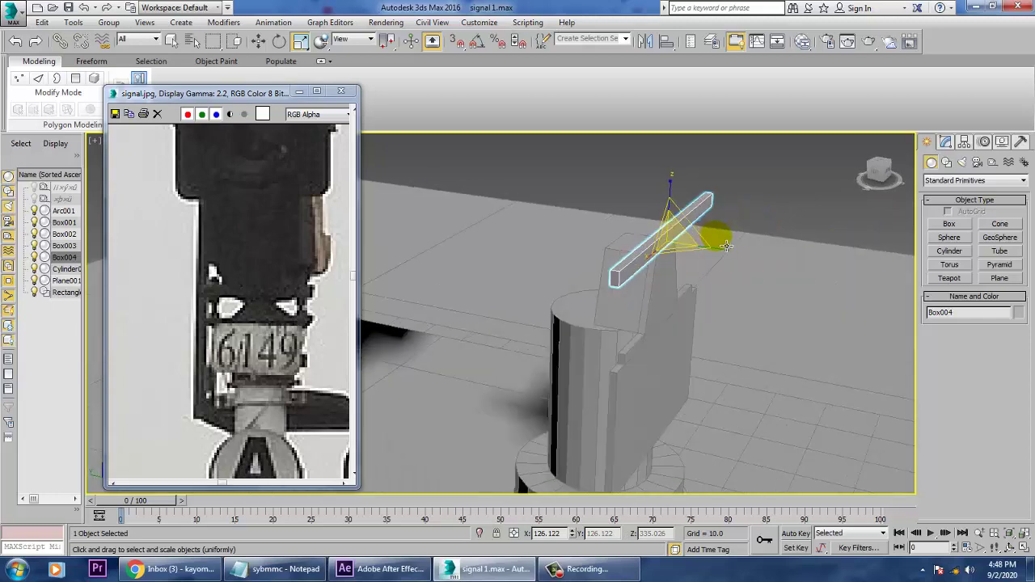
drag(737, 261, 764, 260)
- Lower the rounded signal-head panel vertically so its bottom edge sits just above the bracket at the pole's head
key(w)
alt+middle_drag(723, 245, 650, 455)
click(659, 243)
scroll(661, 245, down, 3)
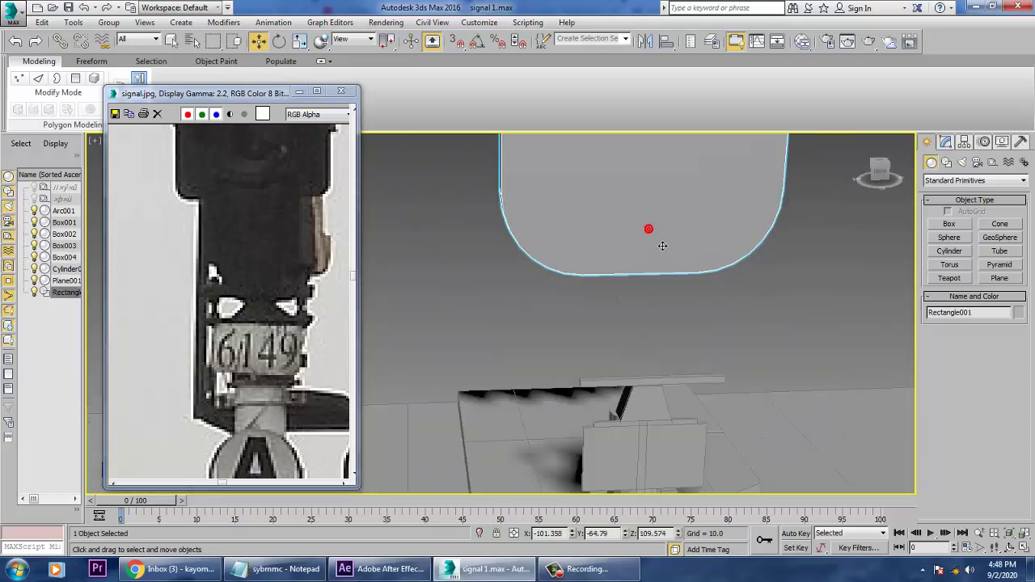
scroll(661, 247, down, 4)
alt+middle_drag(651, 268, 675, 246)
drag(668, 211, 667, 228)
alt+middle_drag(693, 268, 772, 280)
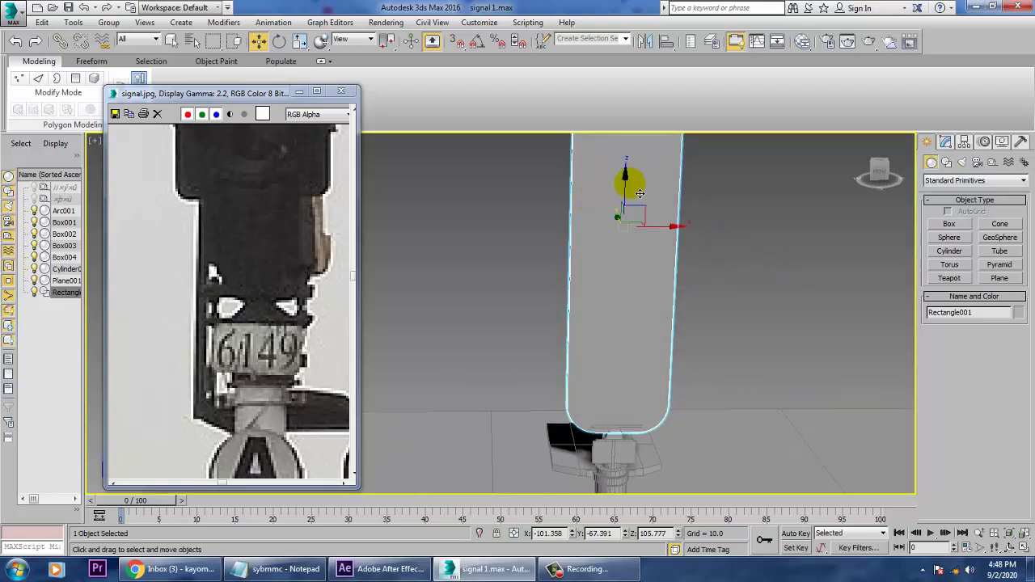
drag(635, 194, 629, 185)
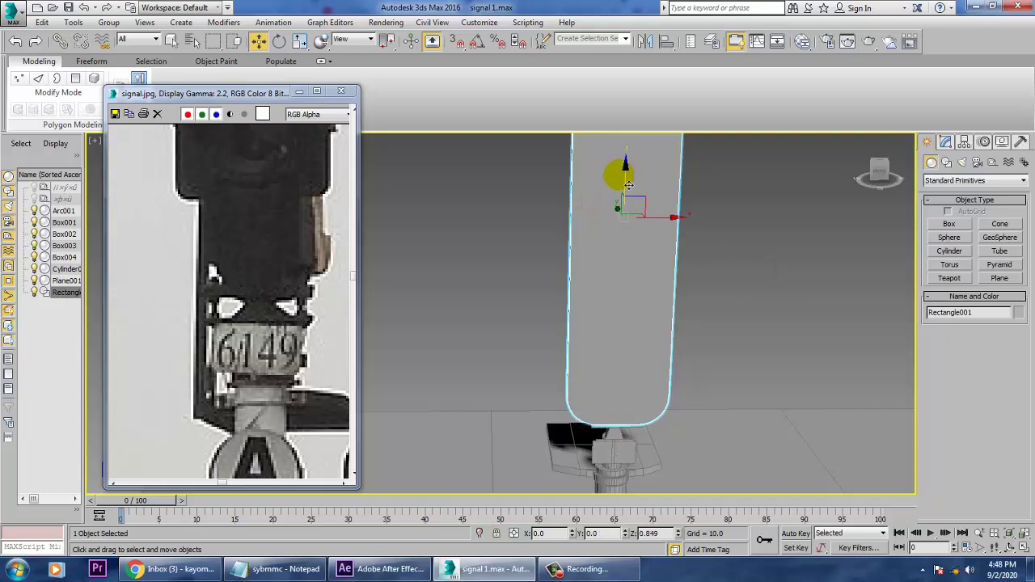
alt+middle_drag(657, 251, 680, 249)
- In the front view, draw a lamp cylinder with AutoGrid near the panel's upper end, about 1.9 in radius and -0.74 in height
click(351, 193)
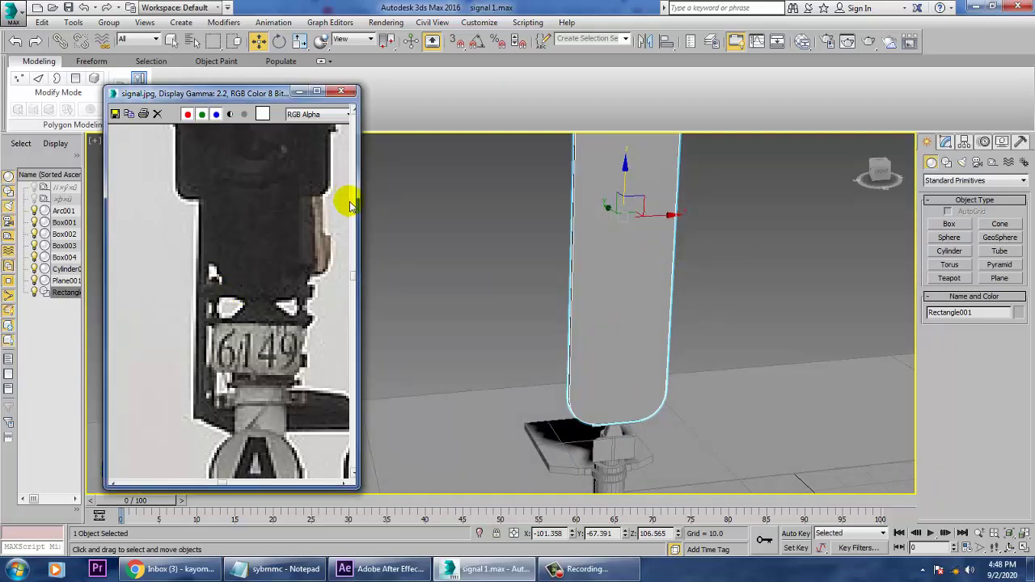
middle_drag(271, 154, 264, 204)
middle_drag(235, 142, 251, 335)
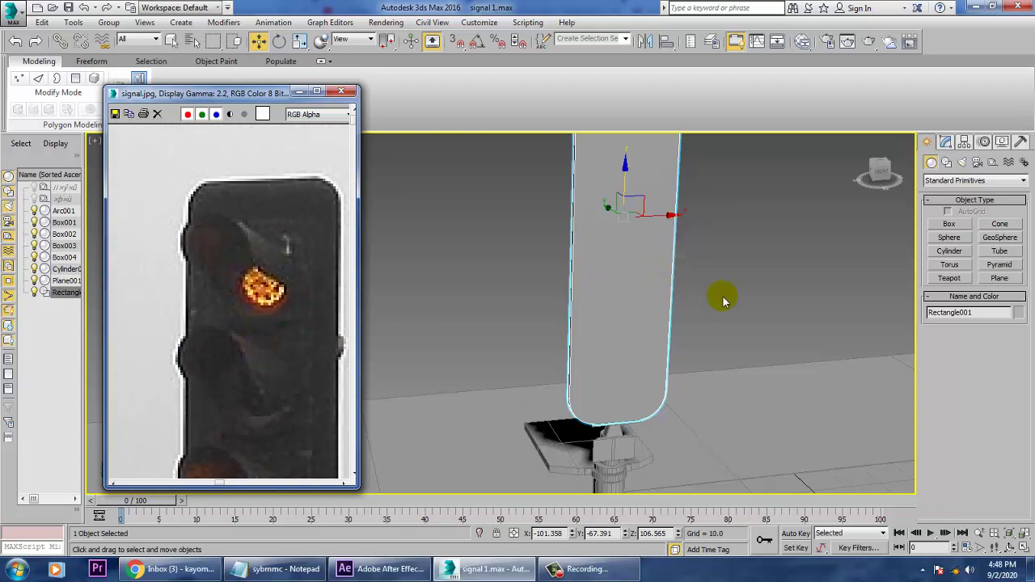
middle_click(723, 304)
key(alt+w)
middle_drag(765, 230, 745, 422)
key(alt+w)
key(z)
scroll(584, 326, up, 2)
middle_drag(592, 324, 641, 231)
middle_drag(599, 342, 653, 317)
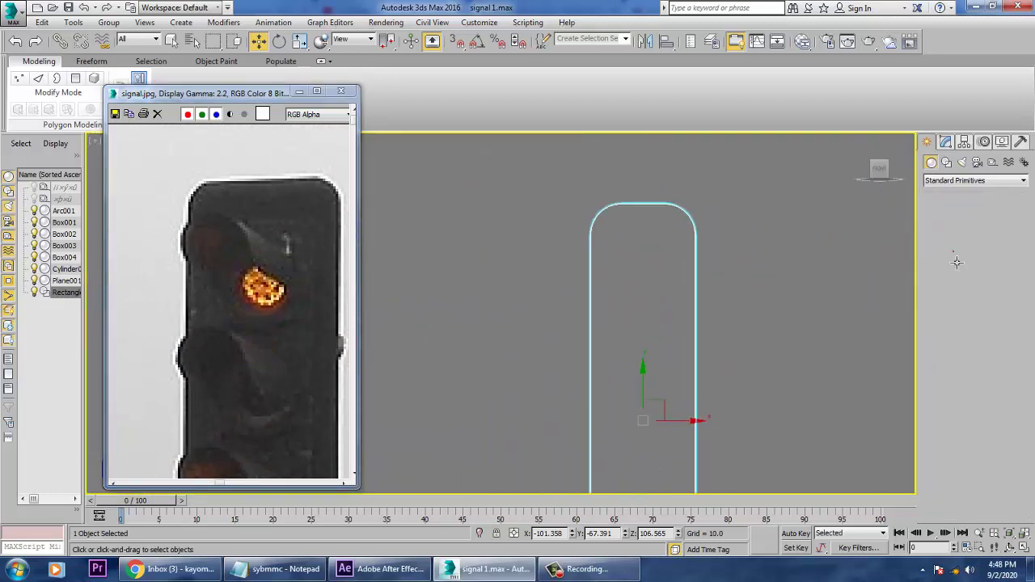
click(952, 251)
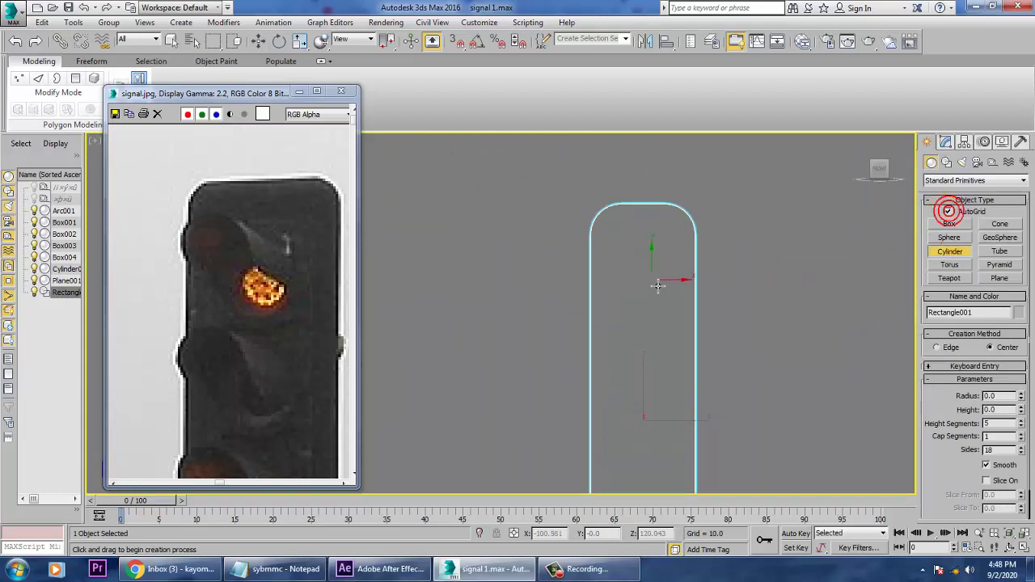
drag(643, 273, 668, 294)
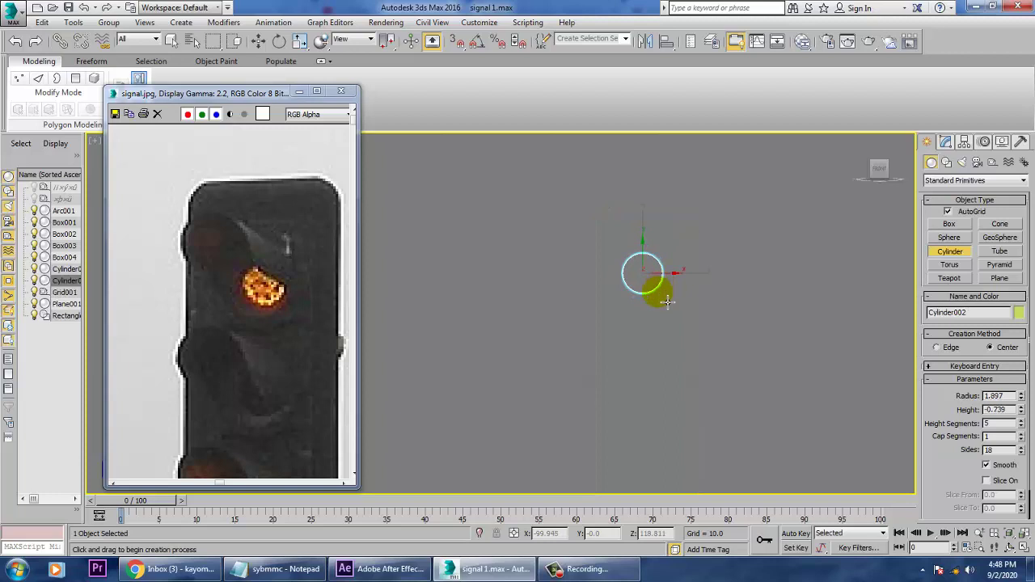
click(668, 302)
- Move the new cylinder along Y to about -68.46, against the front face of the signal-head panel
key(w)
key(alt+w)
click(811, 394)
key(alt+w)
scroll(684, 429, down, 10)
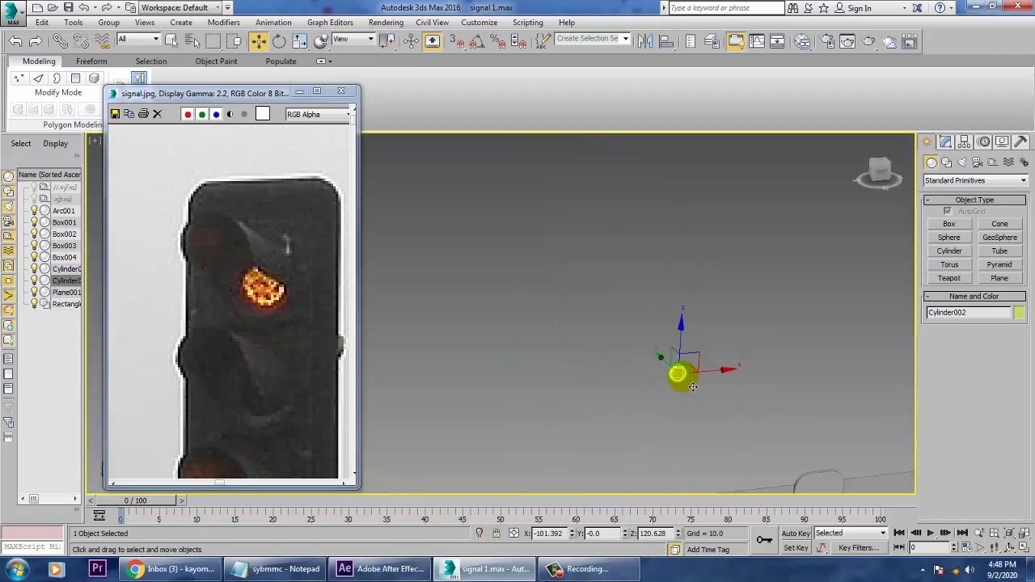
drag(664, 370, 930, 470)
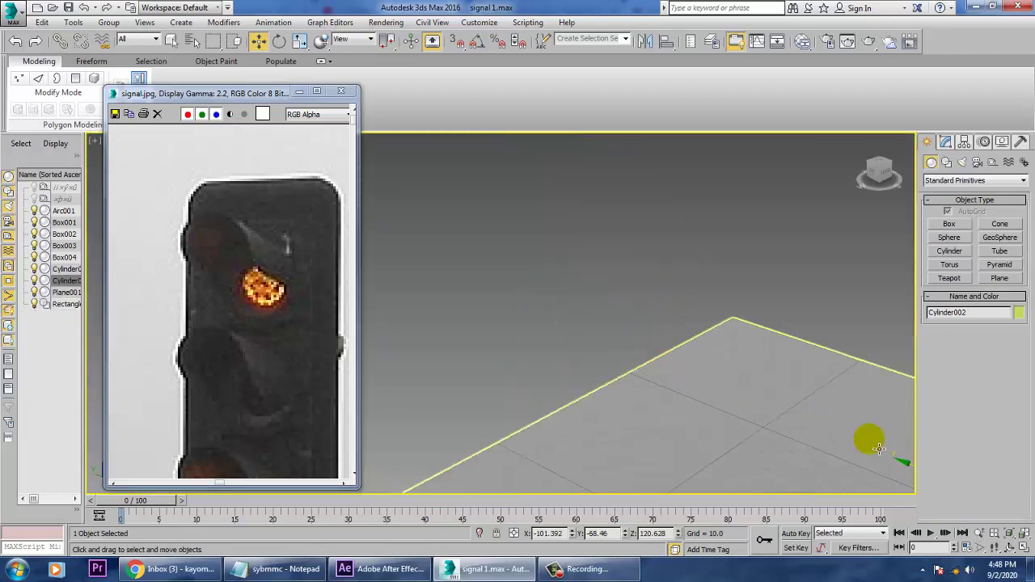
middle_drag(870, 440, 629, 324)
key(z)
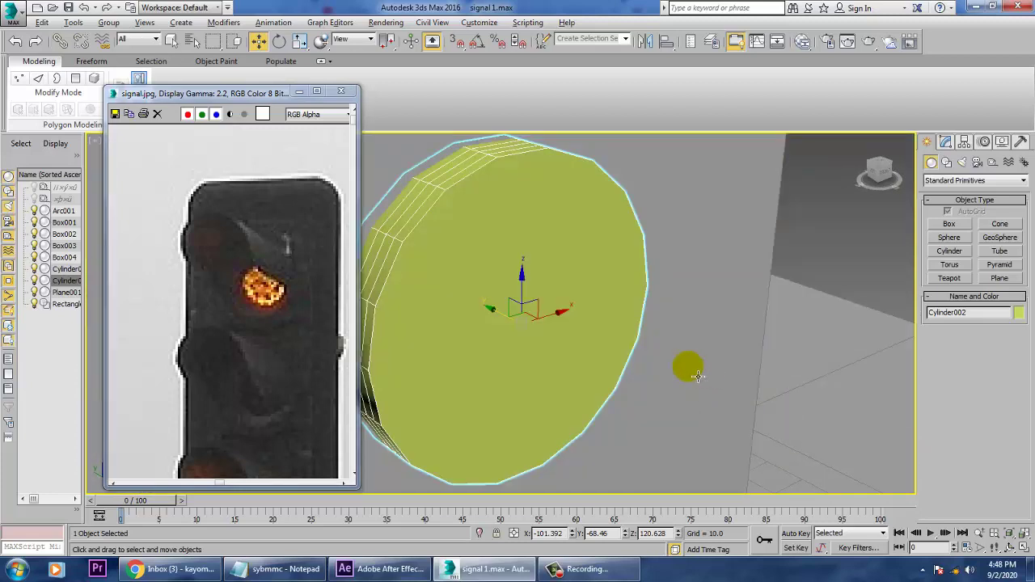
- Shift the cylinder along X to about -101.106 to centre it across the panel's width
alt+middle_drag(662, 357, 610, 352)
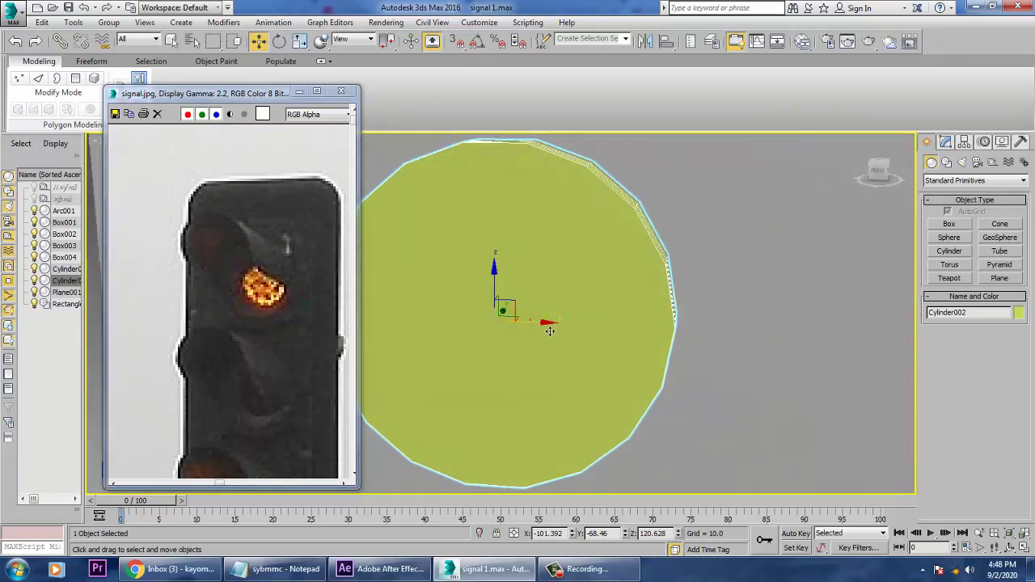
drag(540, 330, 601, 337)
key(f)
key(z)
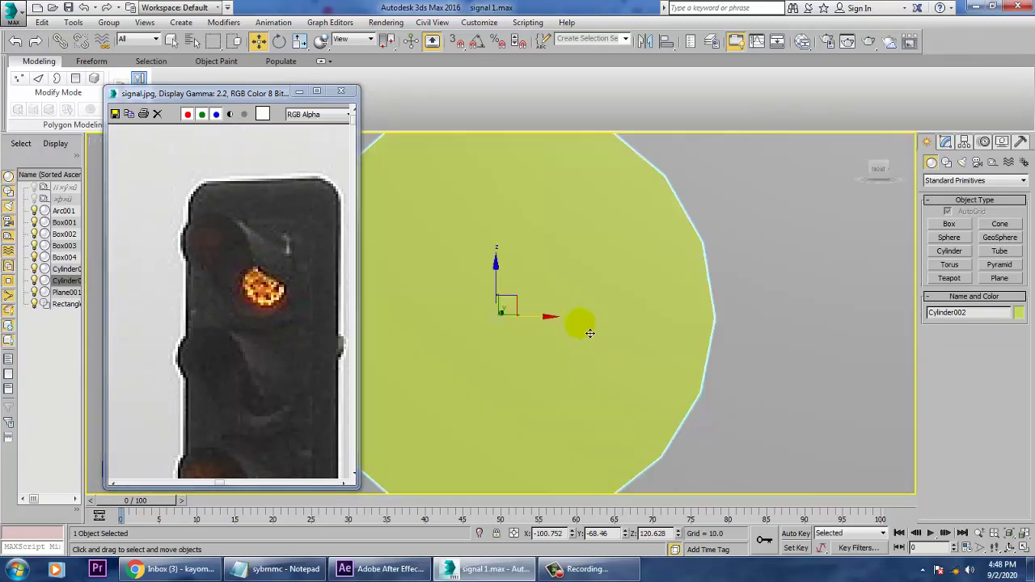
key(alt+w)
middle_drag(734, 270, 723, 268)
key(z)
key(alt+w)
scroll(671, 279, down, 6)
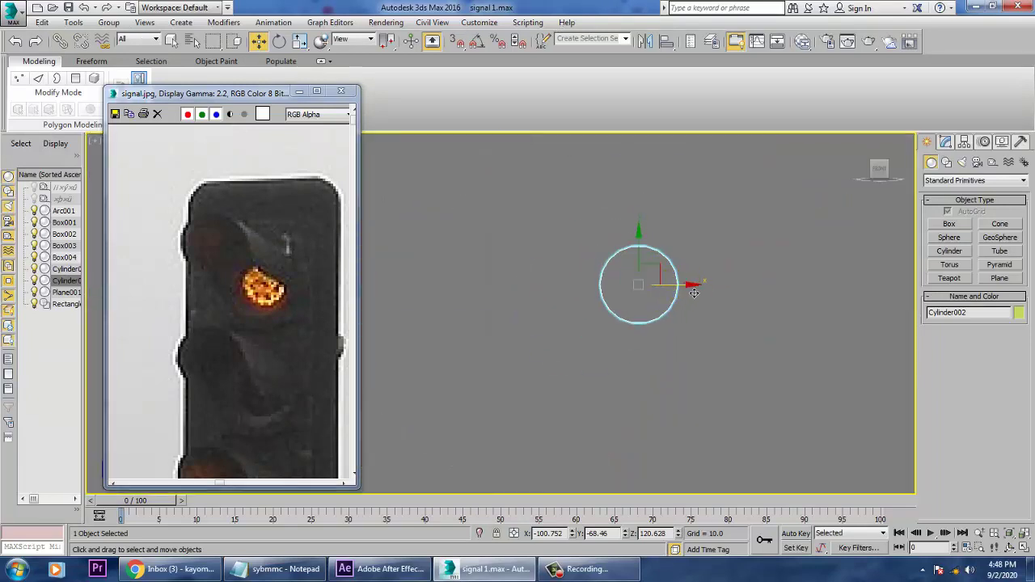
drag(696, 293, 688, 293)
- Set the cylinder's height segments to 1, sides to 24 and cap segments to 8
click(946, 142)
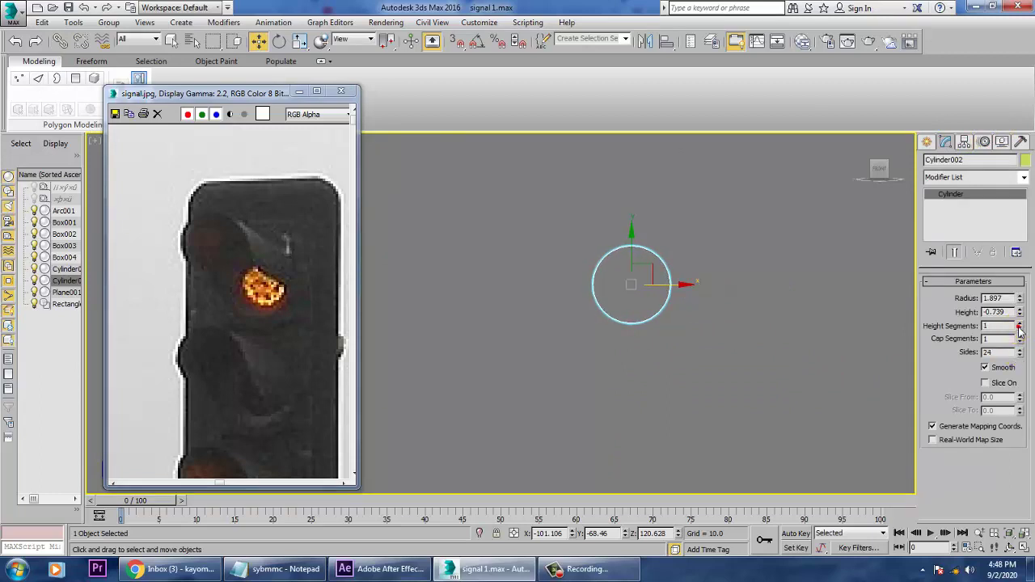
middle_drag(726, 315, 729, 363)
scroll(689, 348, up, 2)
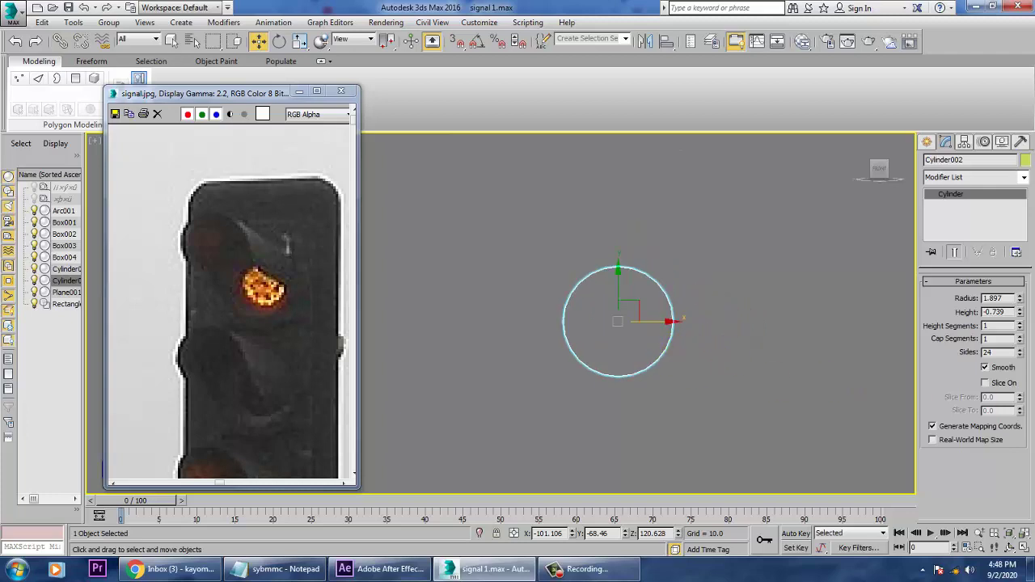
scroll(639, 334, up, 3)
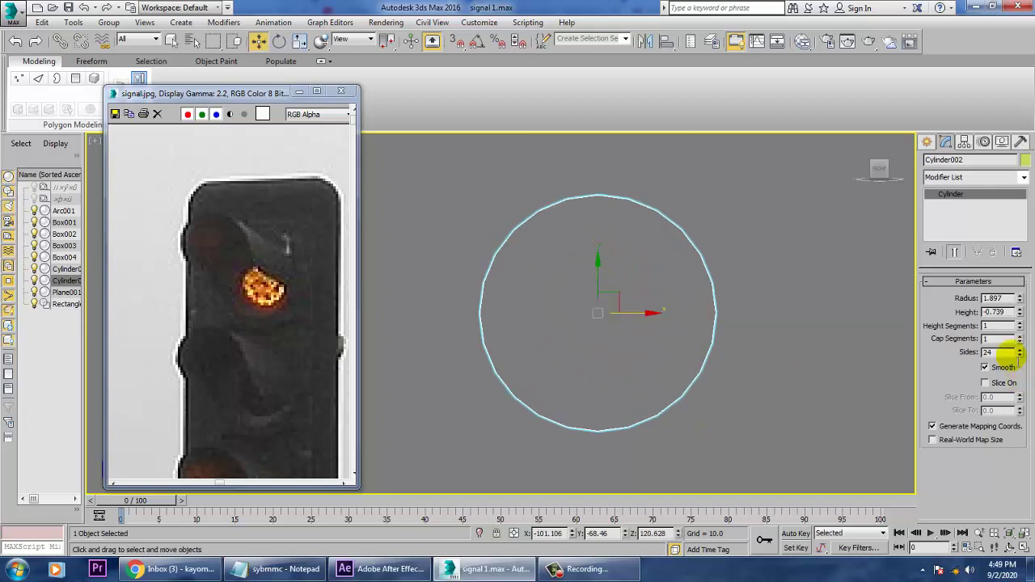
click(1020, 337)
click(1019, 336)
click(1020, 336)
click(1020, 336)
click(1020, 336)
click(1019, 336)
click(1020, 337)
- Convert the lamp cylinder to an Editable Poly, keeping it in the perspective view
key(alt+w)
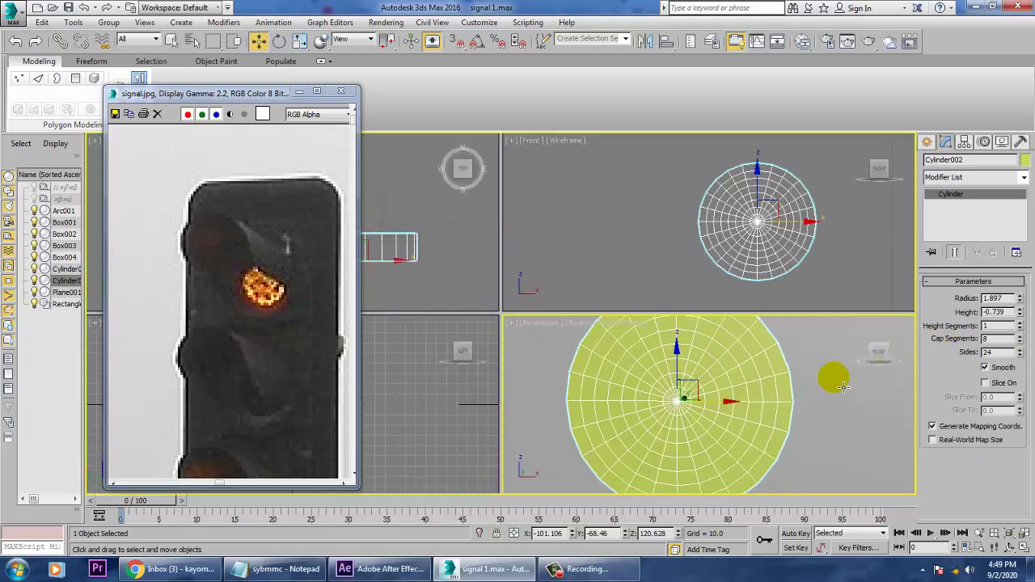
key(alt+w)
alt+middle_drag(550, 322, 590, 327)
scroll(617, 324, down, 4)
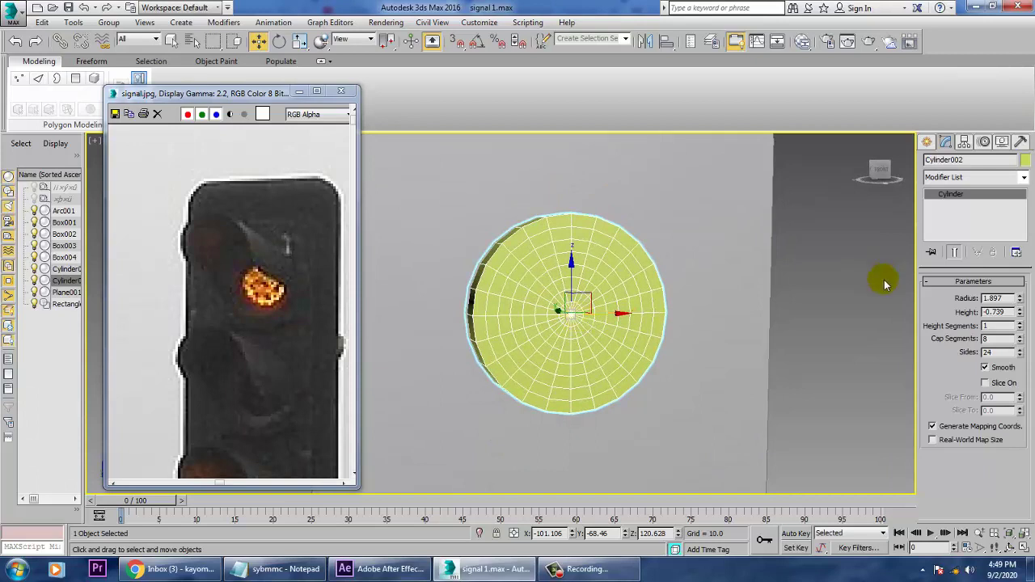
alt+middle_drag(596, 296, 600, 293)
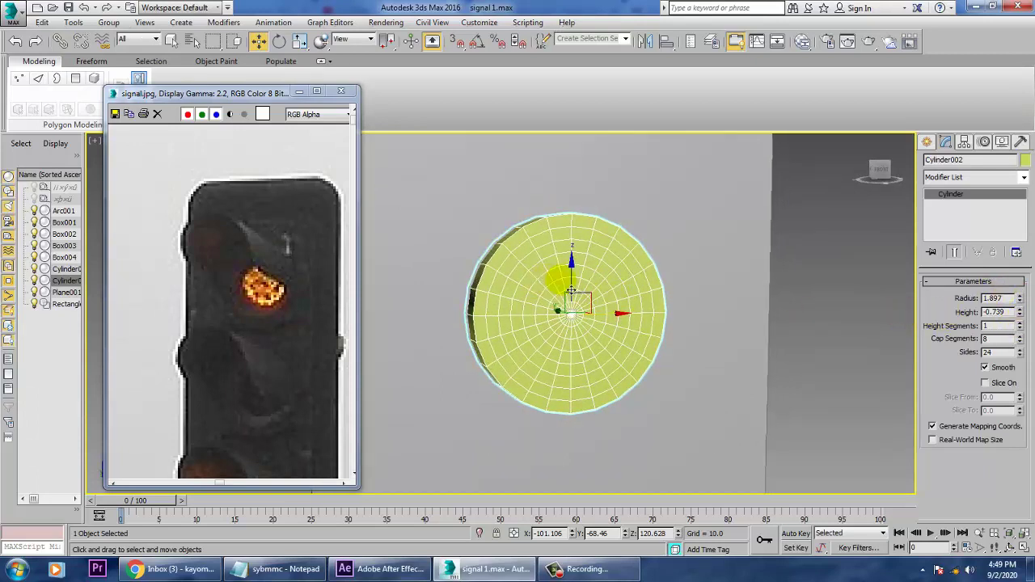
scroll(540, 291, up, 3)
right_click(533, 242)
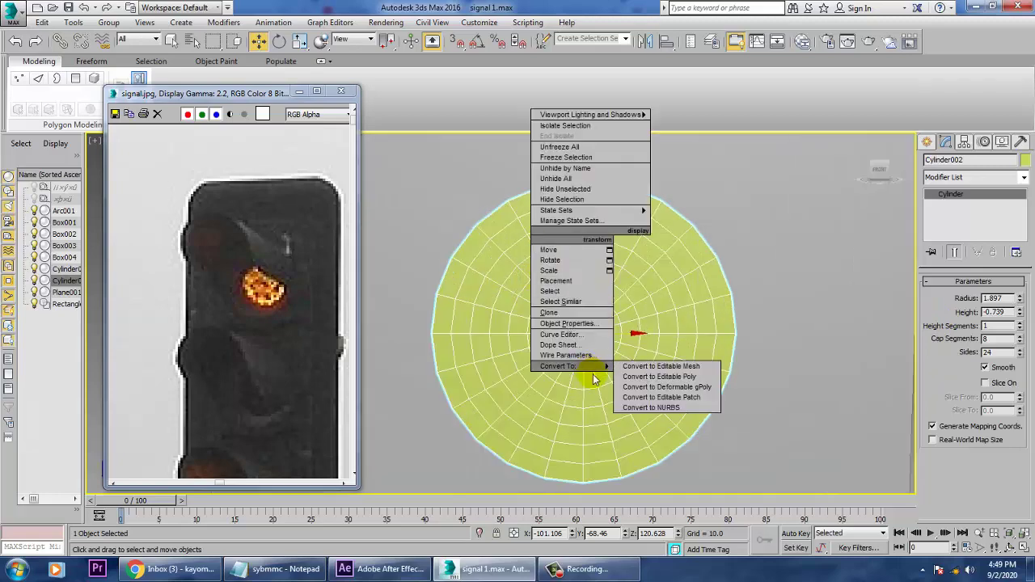
click(661, 378)
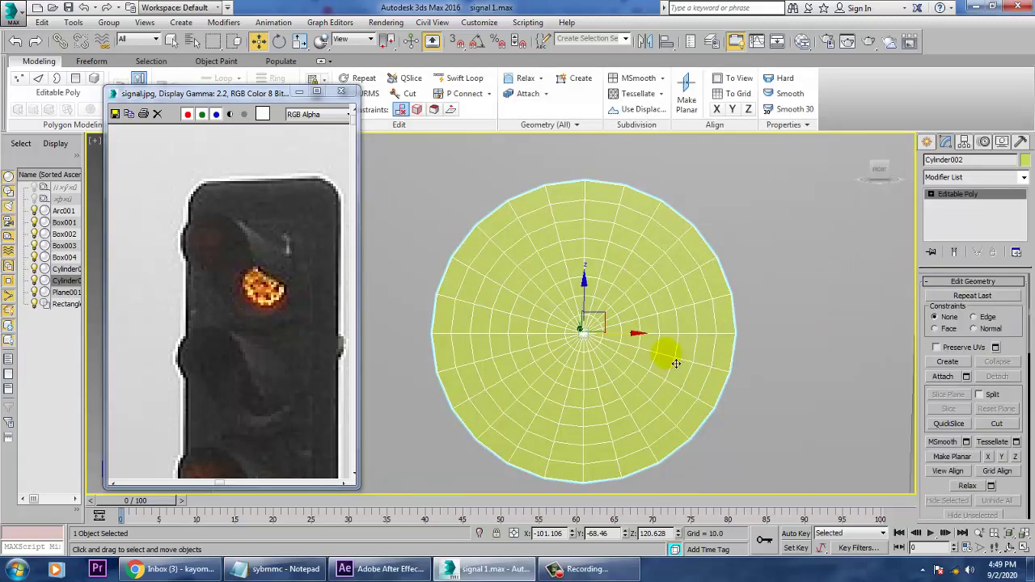
- Extrude the upper half of the front cap's outermost polygon ring by about 2.233 to form the lamp hood
key(4)
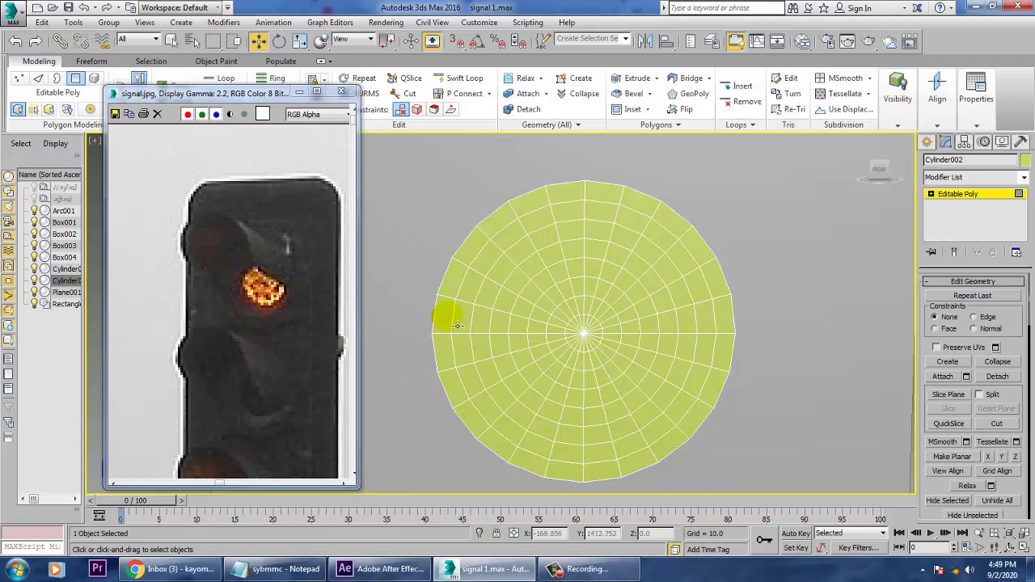
click(446, 317)
ctrl+click(454, 280)
ctrl+click(473, 247)
mouse_move(503, 242)
mouse_down()
mouse_move(529, 219)
mouse_move(575, 203)
mouse_move(699, 228)
mouse_move(673, 217)
mouse_move(697, 242)
mouse_move(730, 327)
mouse_up()
alt+middle_drag(693, 353, 780, 366)
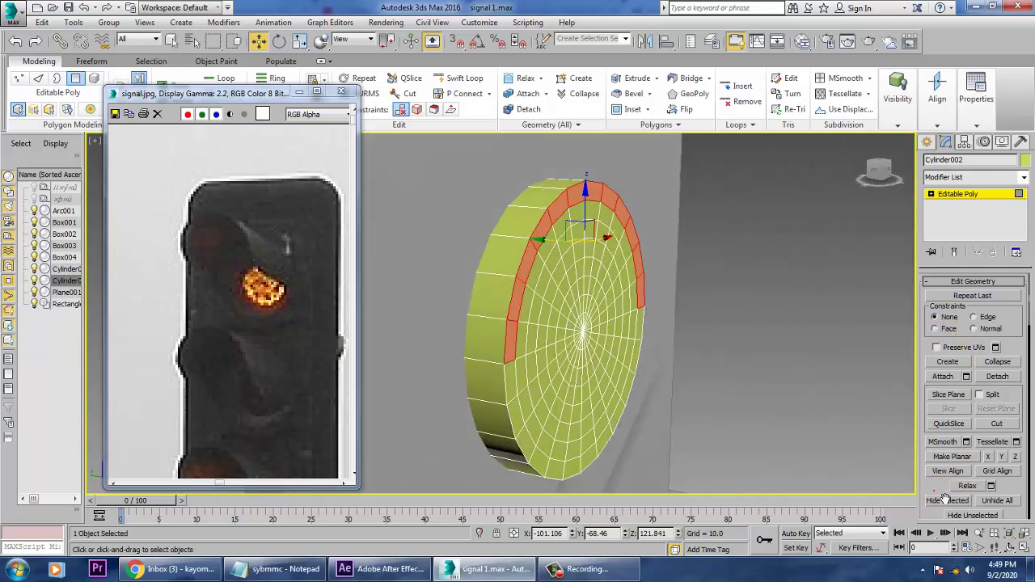
scroll(935, 490, up, 10)
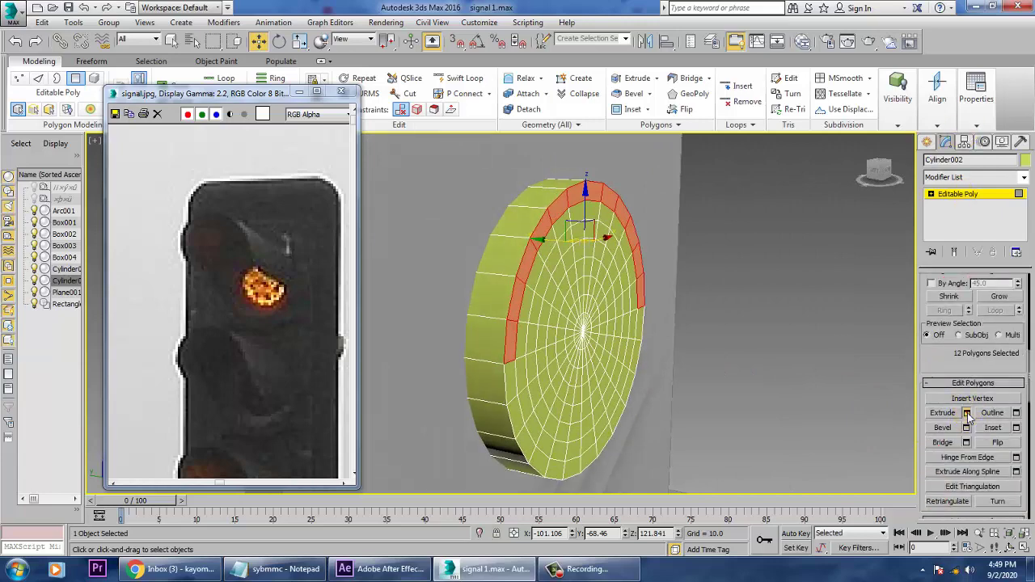
click(966, 413)
mouse_move(518, 379)
mouse_down()
mouse_move(533, 410)
mouse_move(536, 386)
mouse_up()
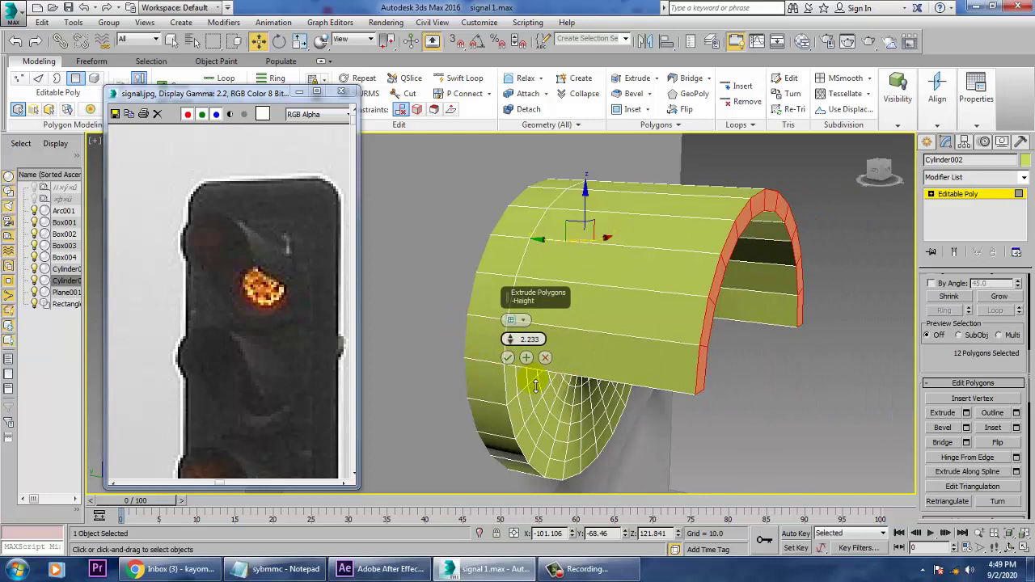
click(508, 358)
- In the left view, move the lower rows of vertices on the hood's front edge back towards the panel
key(alt+w)
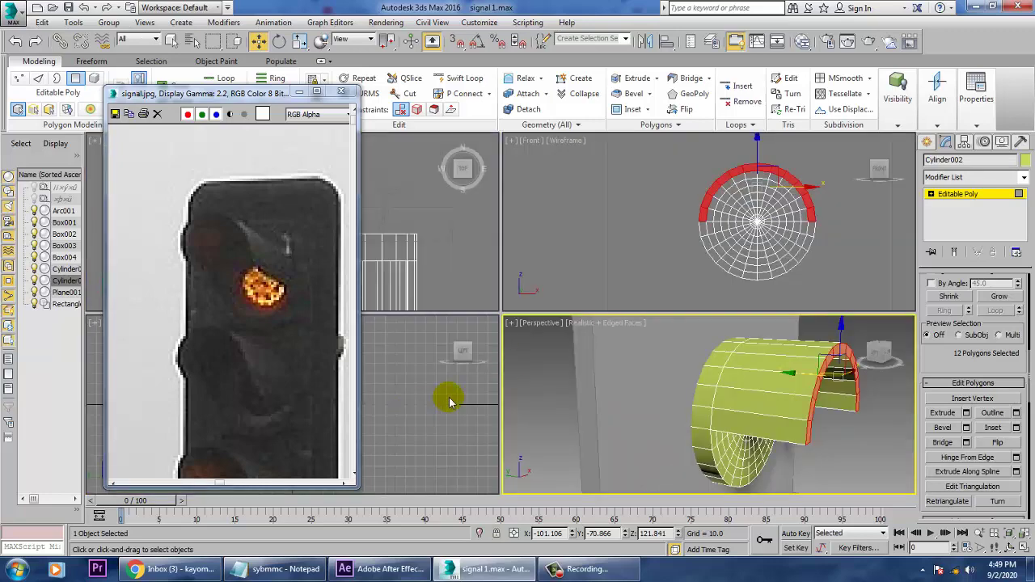
right_click(451, 396)
key(alt+w)
scroll(622, 364, down, 2)
key(1)
drag(533, 392, 563, 421)
drag(548, 332, 590, 364)
click(588, 362)
key(ctrl+z)
drag(540, 280, 597, 308)
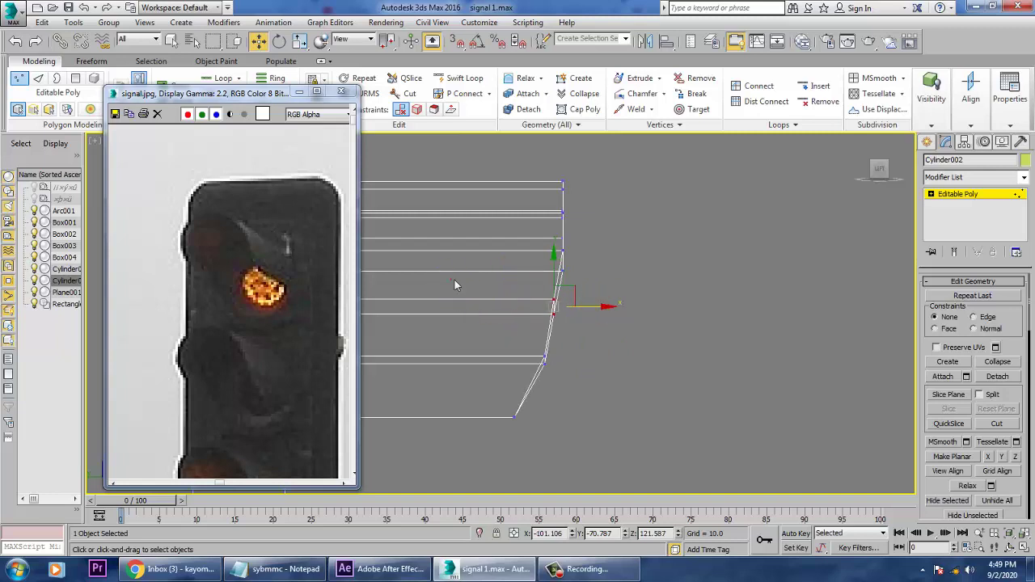
- Pull the hood's lower front vertices further back and stagger the rows above to slope the front edge, checking the shape in perspective
drag(636, 475, 637, 475)
drag(591, 364, 560, 370)
middle_drag(609, 269, 665, 340)
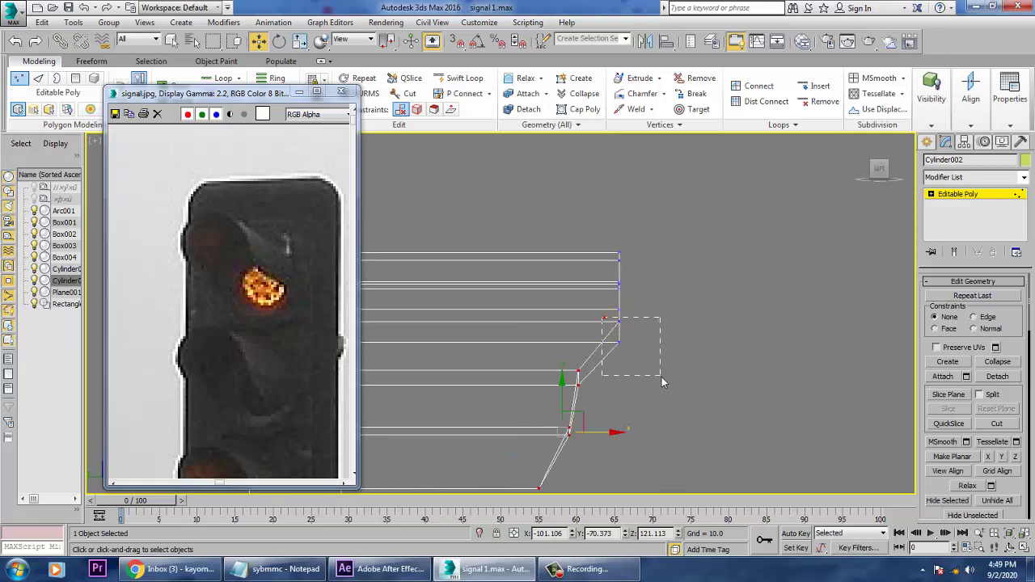
drag(669, 346, 654, 343)
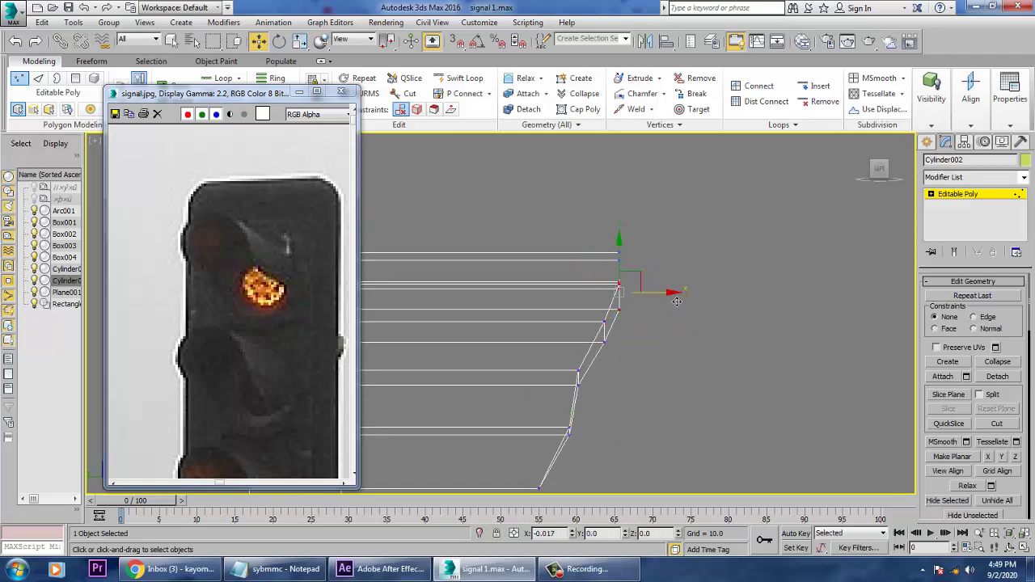
drag(672, 301, 674, 302)
drag(558, 354, 634, 392)
key(alt+w)
alt+middle_drag(778, 424, 698, 366)
key(alt+w)
scroll(702, 368, up, 2)
scroll(698, 366, up, 2)
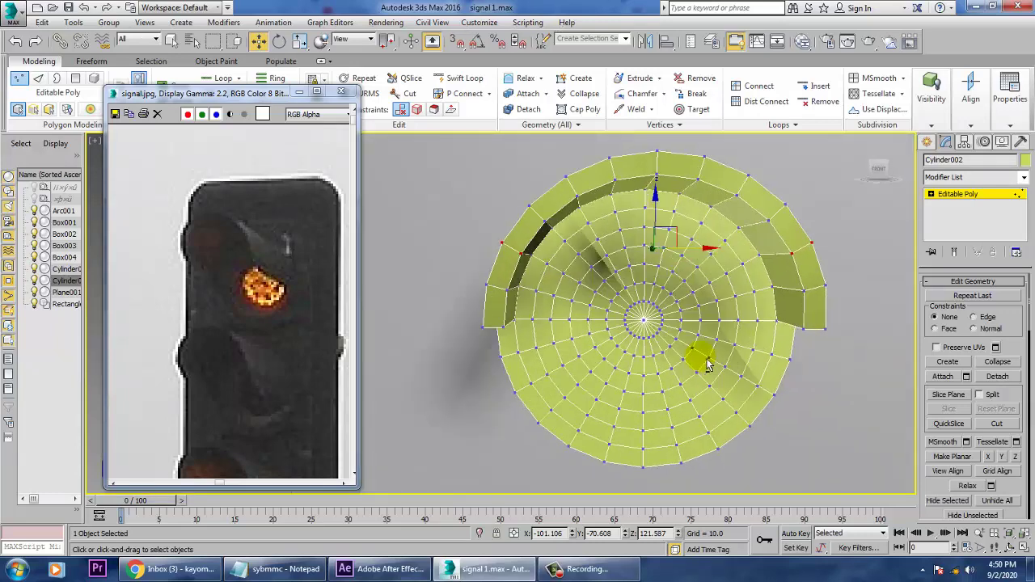
- Select the inner rings of radial edges on the lamp's front face and convert them to a polygon selection
click(932, 194)
click(953, 215)
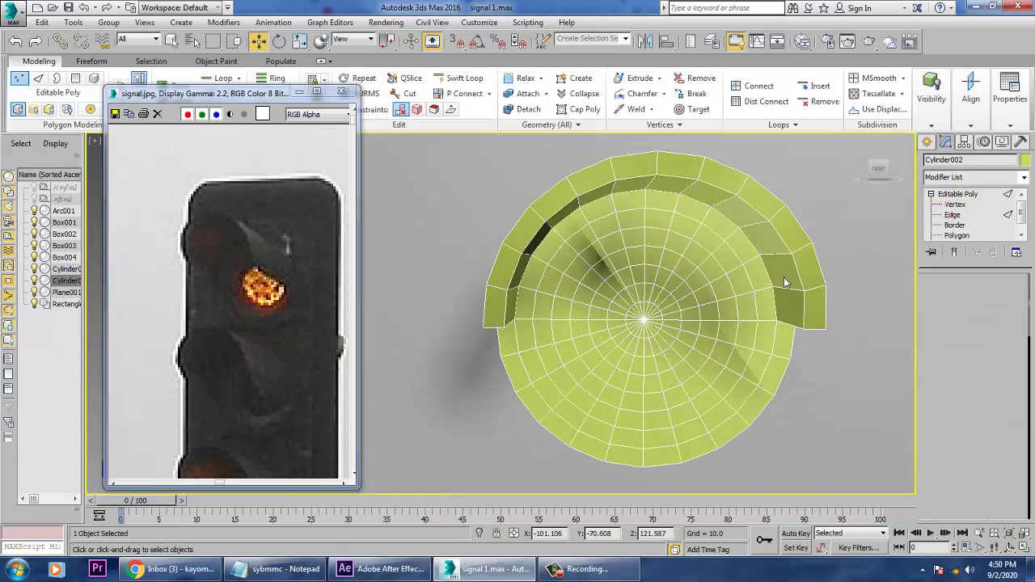
click(577, 253)
click(595, 274)
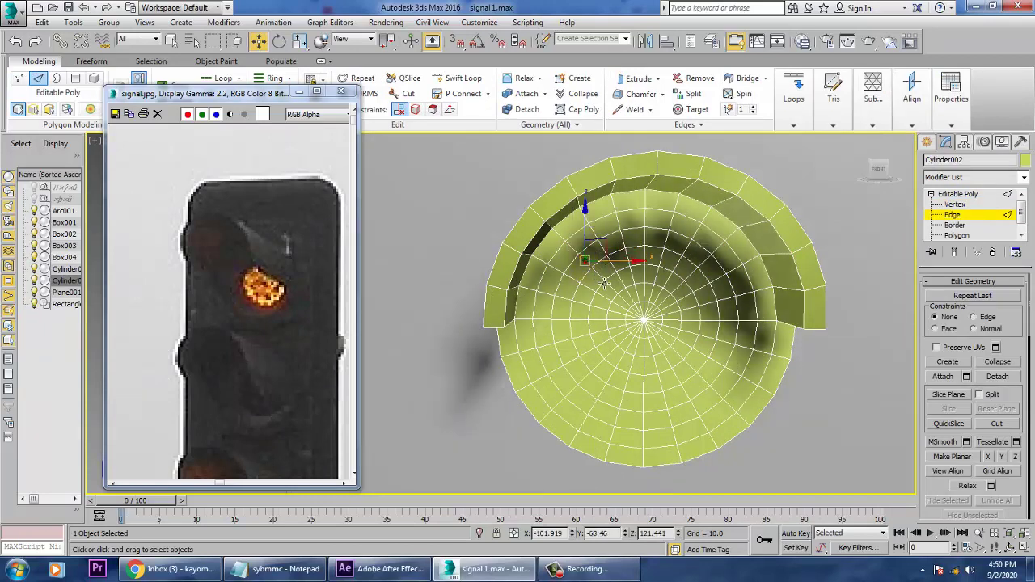
ctrl+click(643, 322)
key(alt+r)
drag(938, 492, 945, 187)
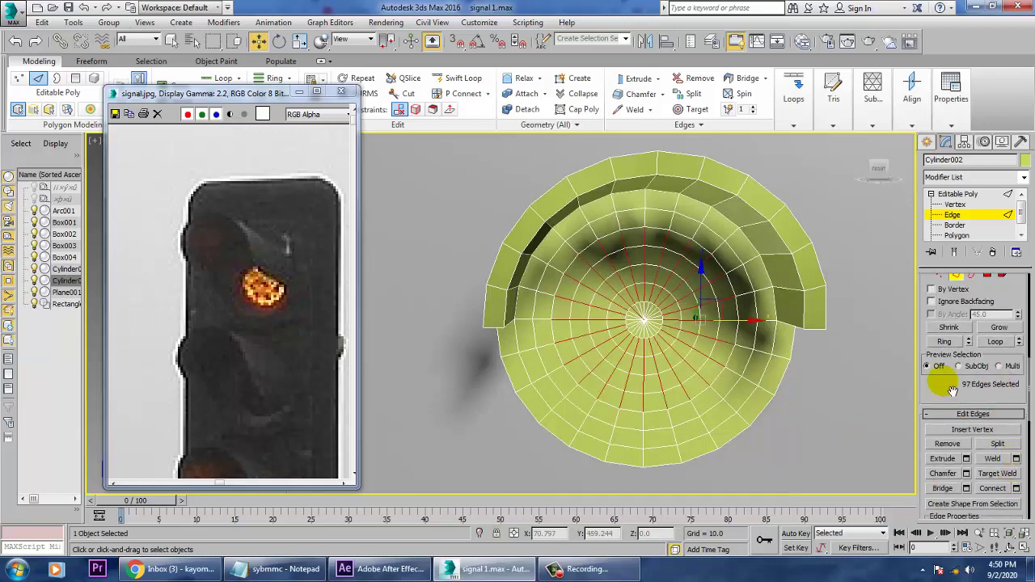
drag(959, 404, 962, 428)
ctrl+click(987, 296)
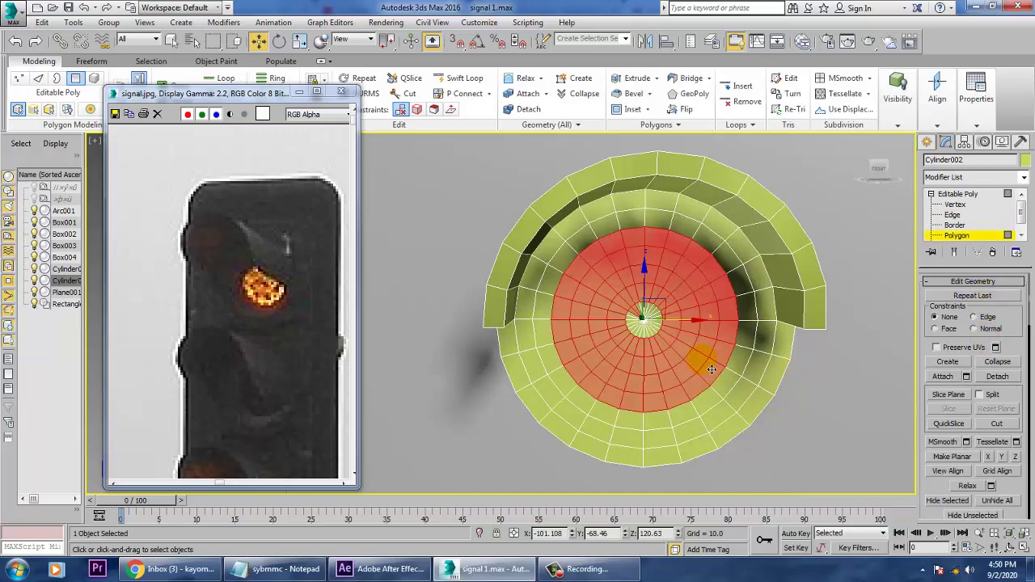
- Add all the triangular polygons around the centre of the lamp face to the selection, completing a full disc
scroll(687, 368, up, 4)
scroll(635, 307, up, 1)
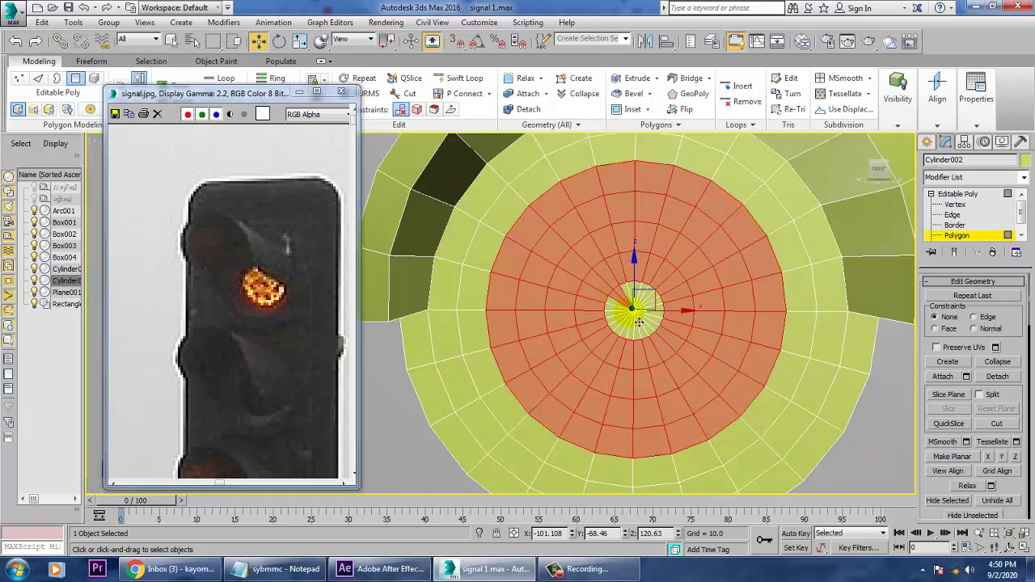
ctrl+click(627, 297)
key(super)
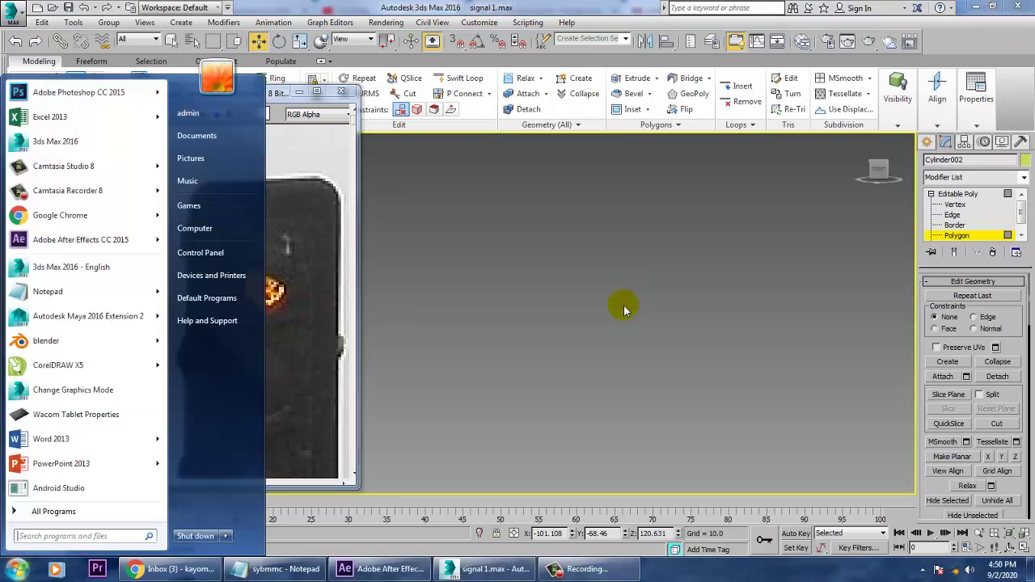
text(z)
click(663, 320)
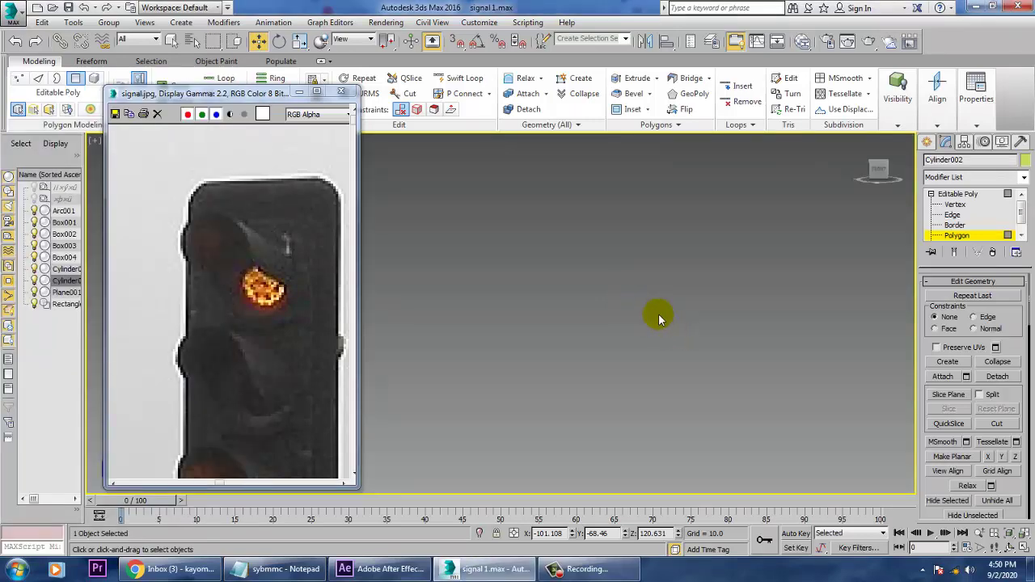
scroll(658, 319, down, 2)
scroll(553, 328, up, 2)
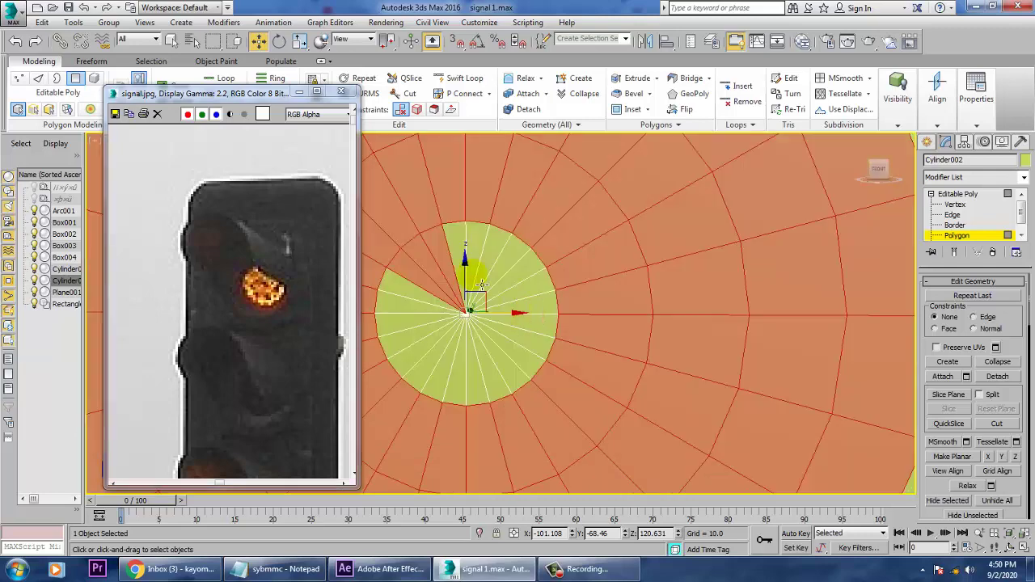
ctrl+click(463, 246)
ctrl+click(482, 248)
ctrl+click(498, 251)
ctrl+click(517, 256)
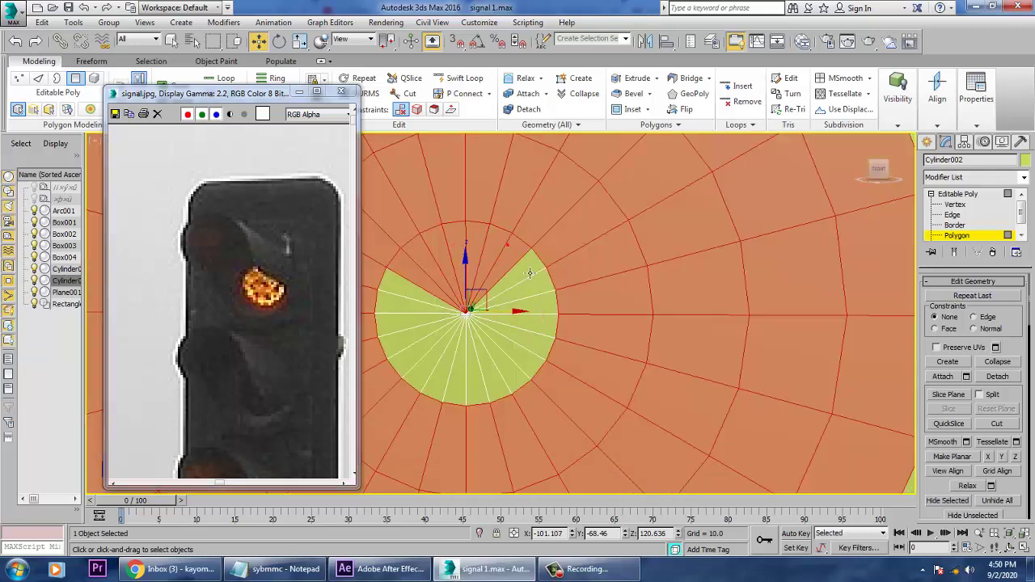
ctrl+click(530, 270)
ctrl+click(534, 285)
ctrl+click(545, 307)
ctrl+click(549, 328)
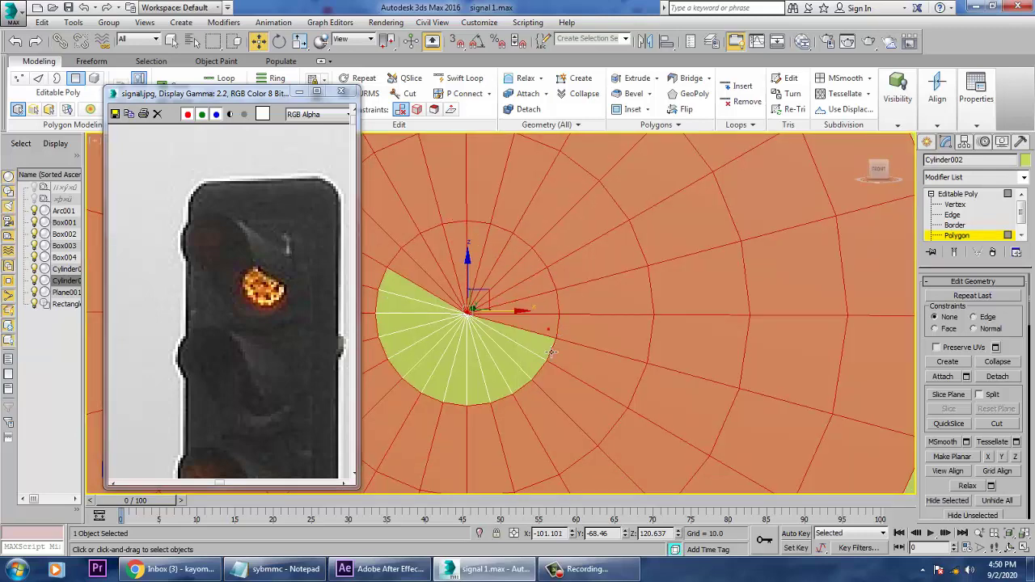
ctrl+click(541, 338)
ctrl+click(540, 344)
ctrl+click(550, 330)
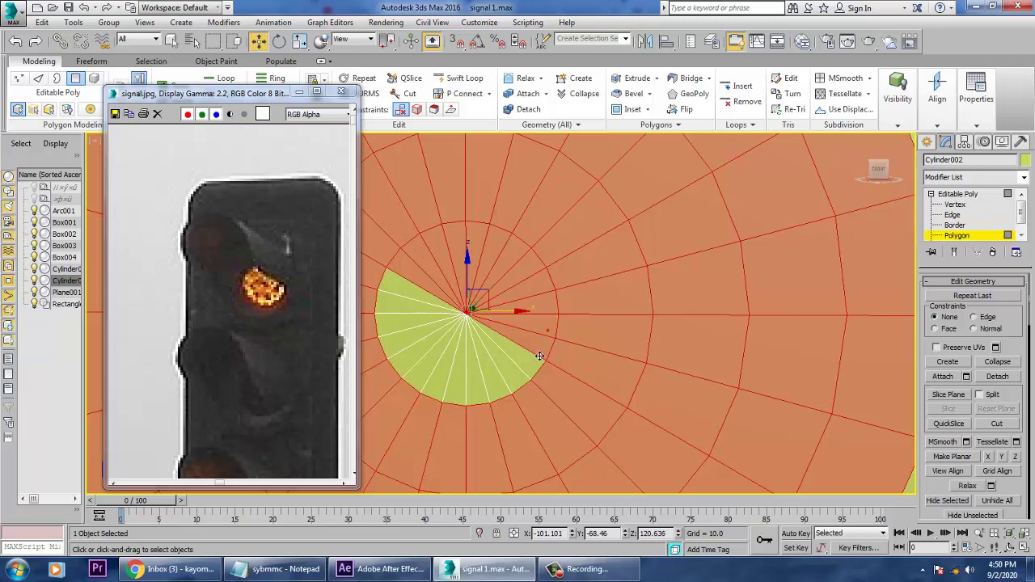
ctrl+click(524, 364)
click(526, 380)
key(Delete)
click(499, 393)
key(Delete)
click(479, 395)
key(Delete)
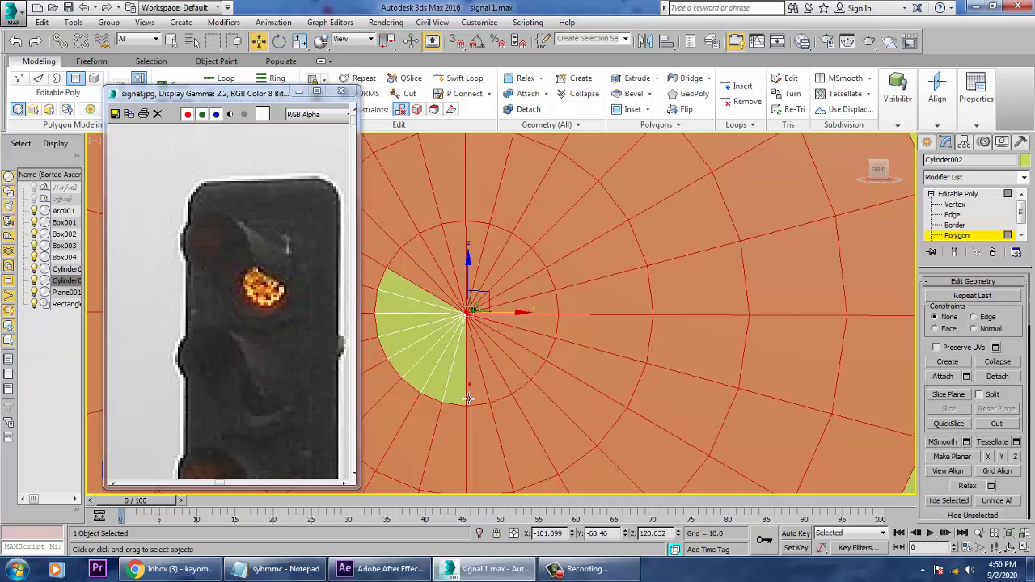
click(462, 400)
key(Delete)
click(438, 395)
key(Delete)
click(423, 384)
key(Delete)
ctrl+click(402, 360)
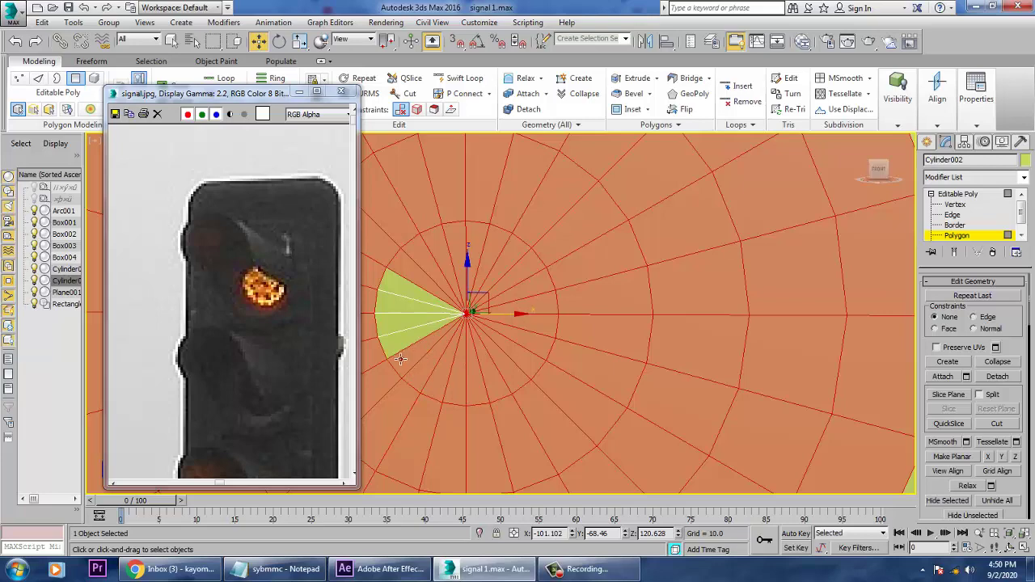
ctrl+click(394, 345)
ctrl+click(383, 328)
ctrl+click(388, 307)
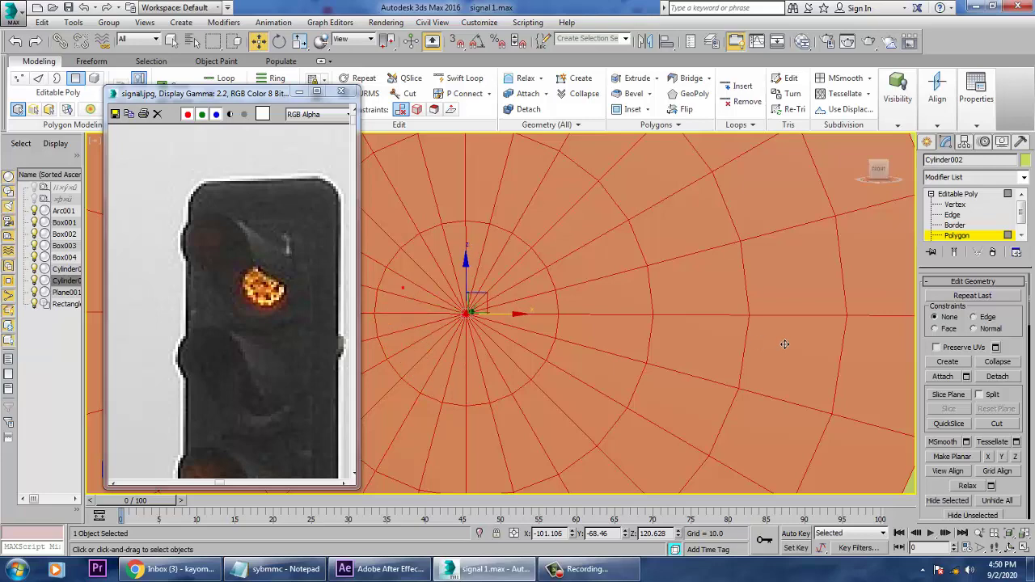
- Bevel the selected disc outward with a height of about 0.681 and a slightly reduced outline
drag(940, 494, 934, 46)
click(965, 335)
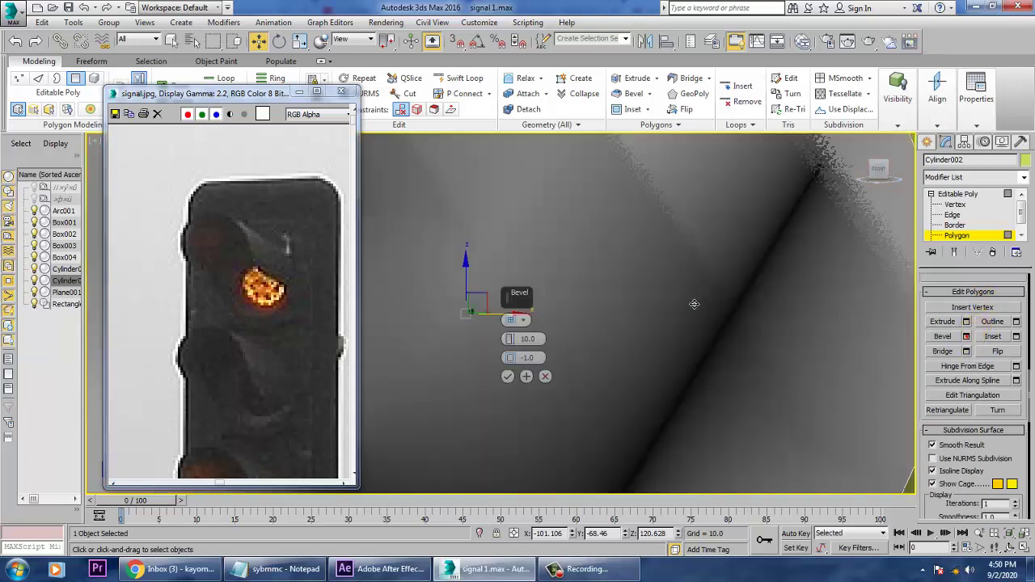
scroll(665, 296, down, 10)
scroll(663, 296, up, 7)
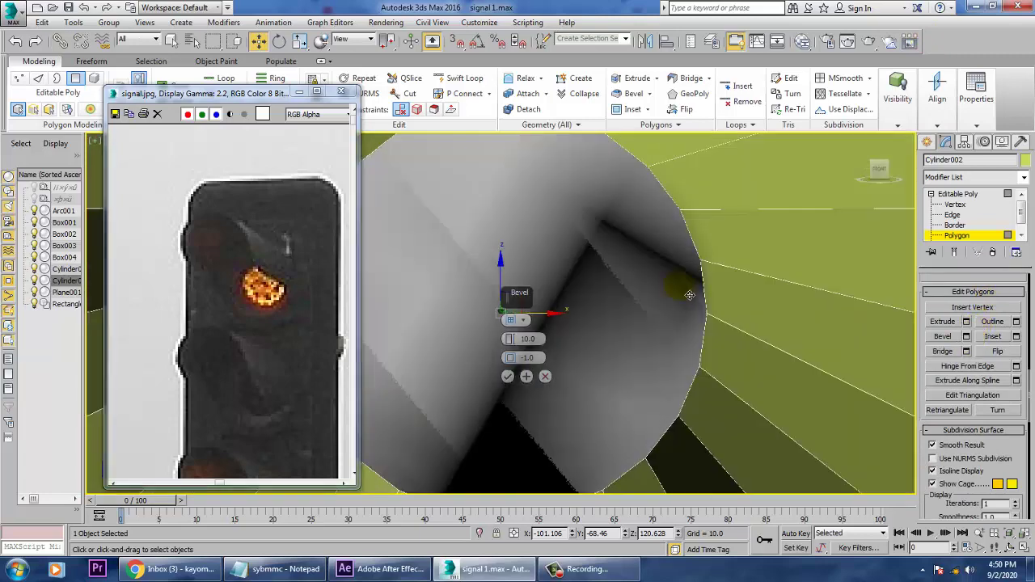
alt+middle_drag(689, 294, 700, 296)
scroll(701, 294, down, 4)
drag(508, 338, 529, 373)
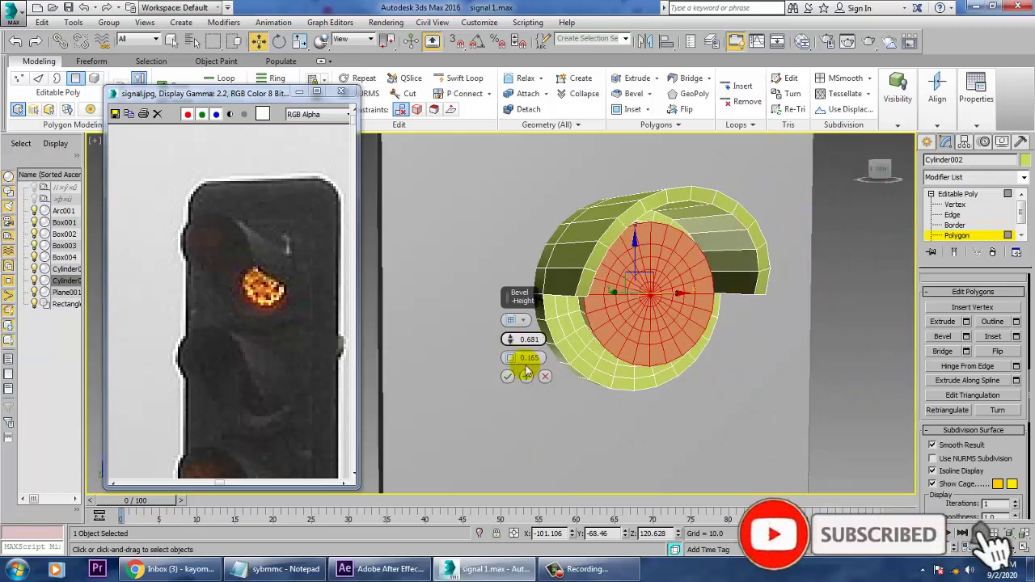
click(508, 376)
- Move the beveled disc polygons along the Y axis to adjust how far the lens protrudes
drag(663, 301, 674, 329)
scroll(701, 293, up, 3)
alt+middle_drag(663, 299, 701, 297)
key(w)
drag(591, 304, 559, 304)
alt+middle_drag(782, 356, 697, 357)
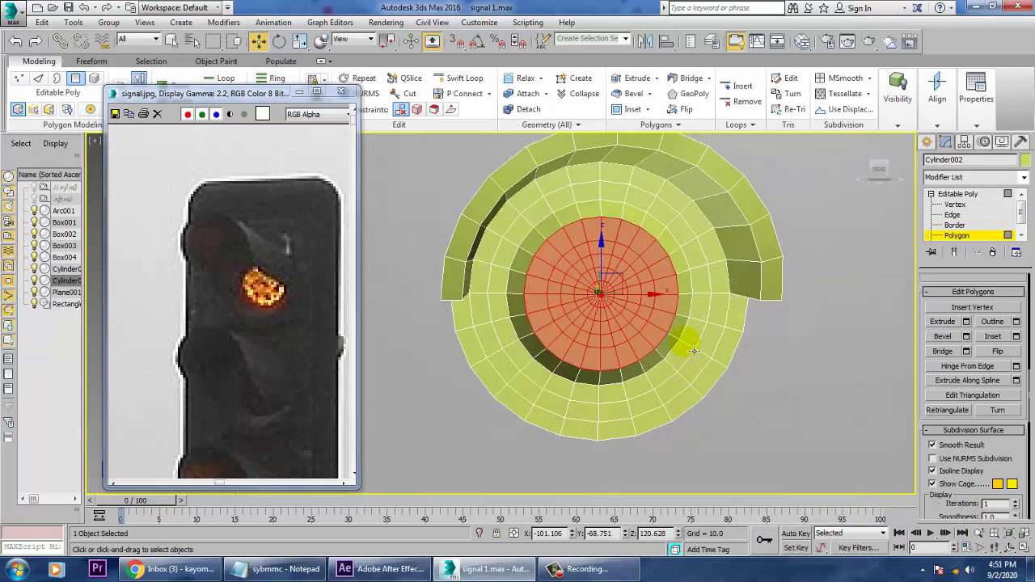
- Chamfer the edge loop around the raised disc by about 1.388 with 3 segments to round the lens, and exit edge editing
scroll(697, 353, up, 3)
alt+middle_drag(784, 279, 811, 272)
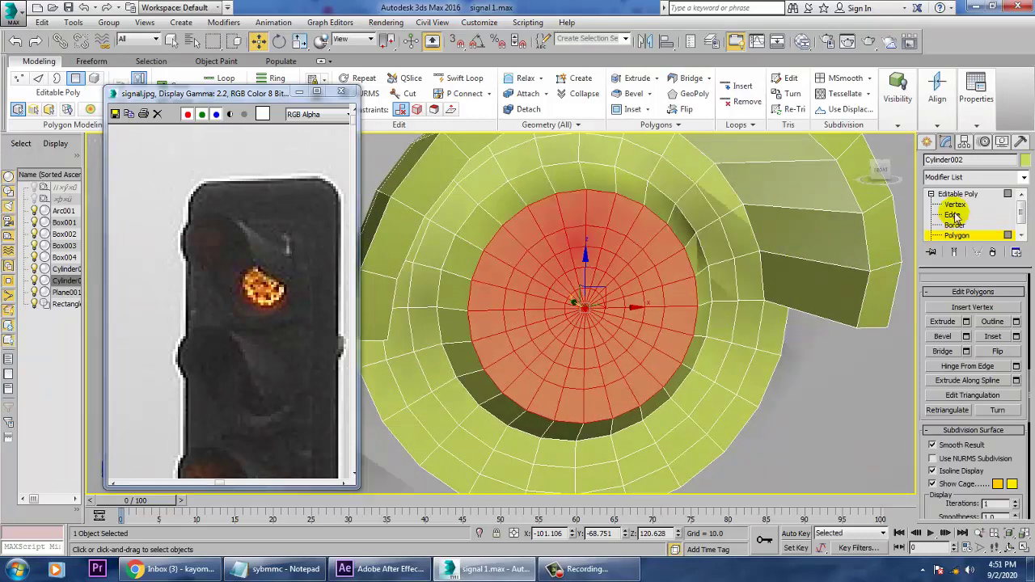
click(952, 214)
double_click(495, 238)
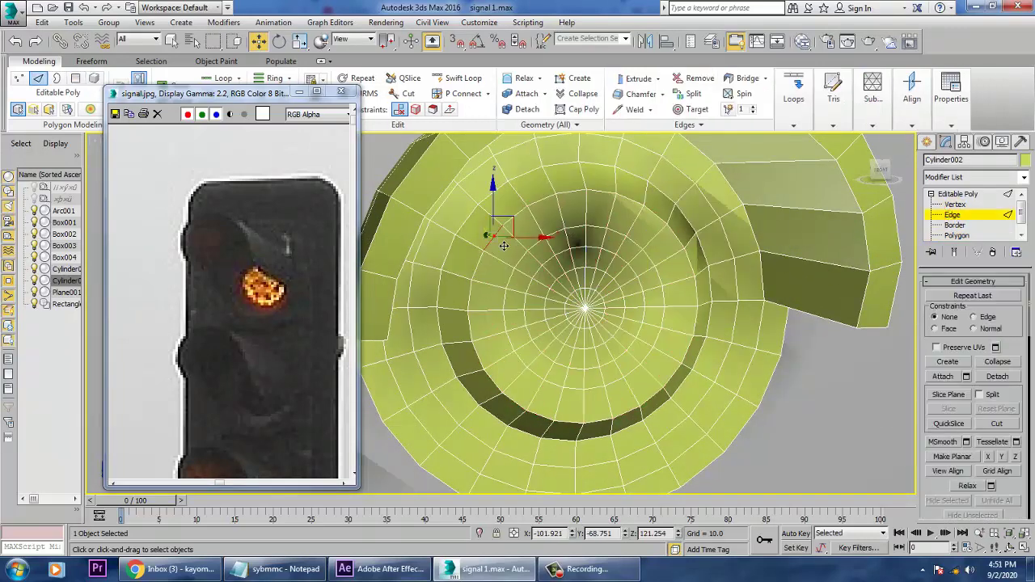
drag(944, 490, 947, 202)
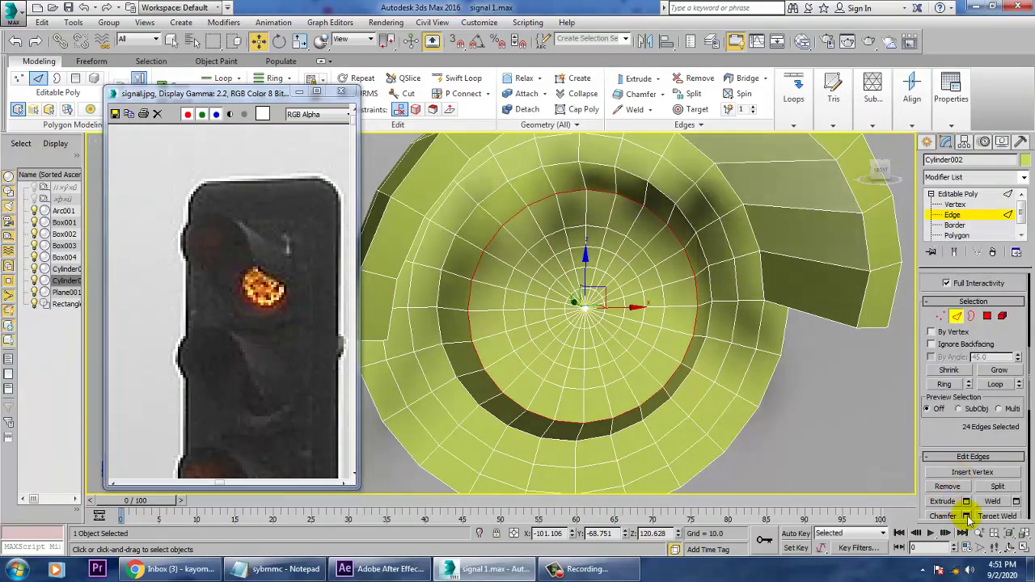
click(966, 517)
click(510, 355)
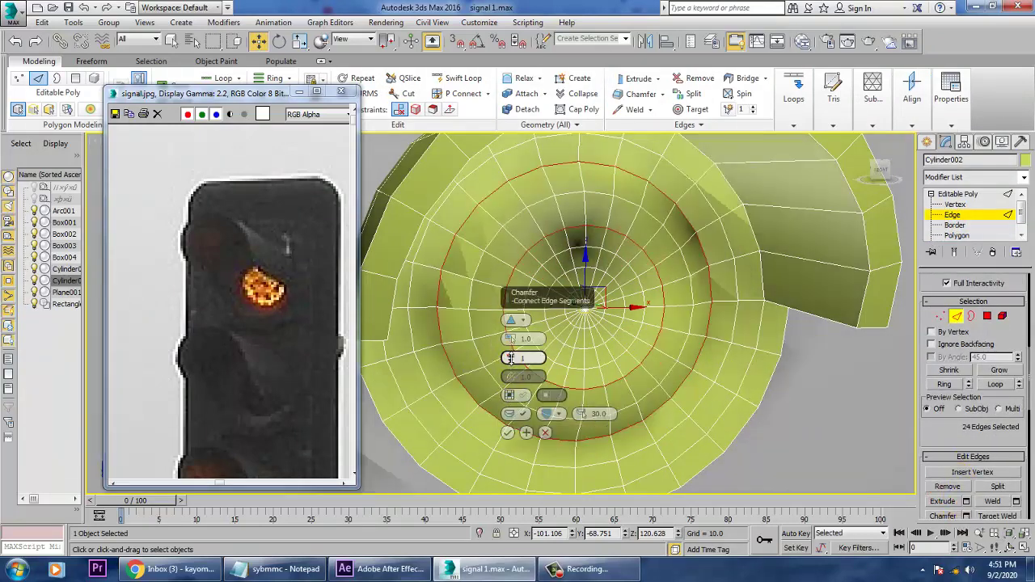
click(511, 355)
mouse_move(510, 340)
mouse_down()
mouse_move(516, 357)
mouse_move(518, 348)
mouse_move(524, 354)
mouse_up()
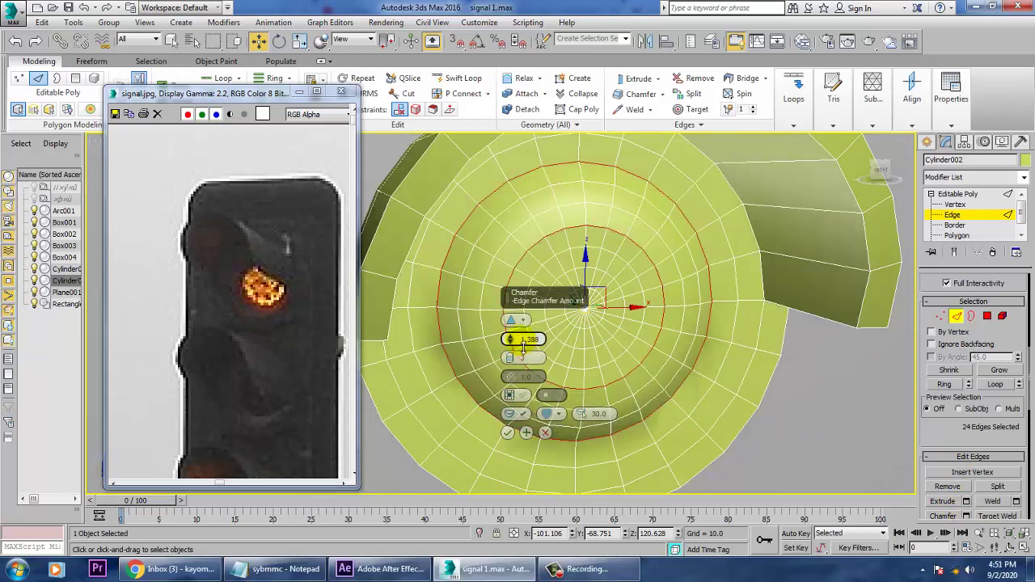
click(507, 434)
scroll(850, 270, down, 6)
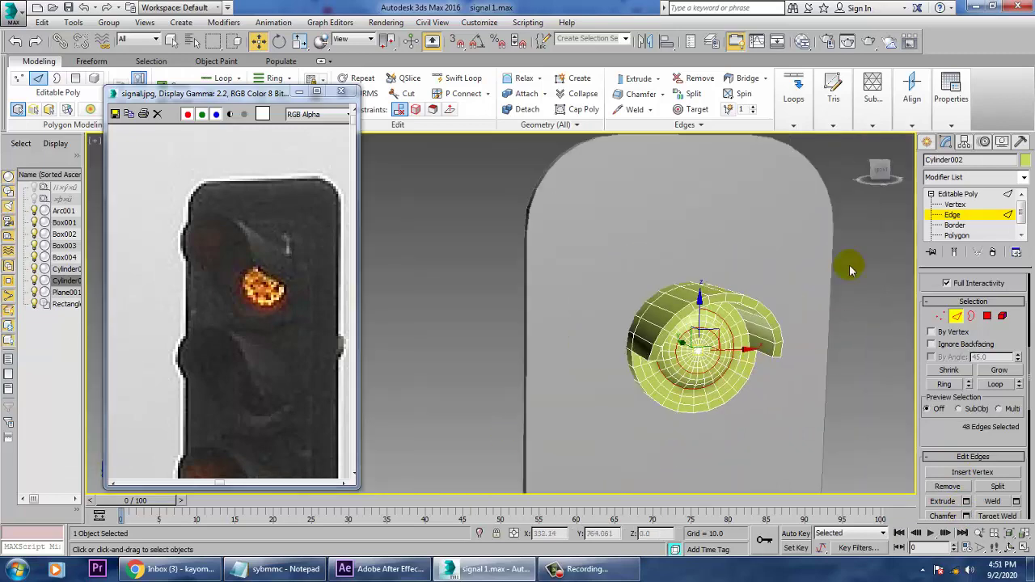
click(967, 195)
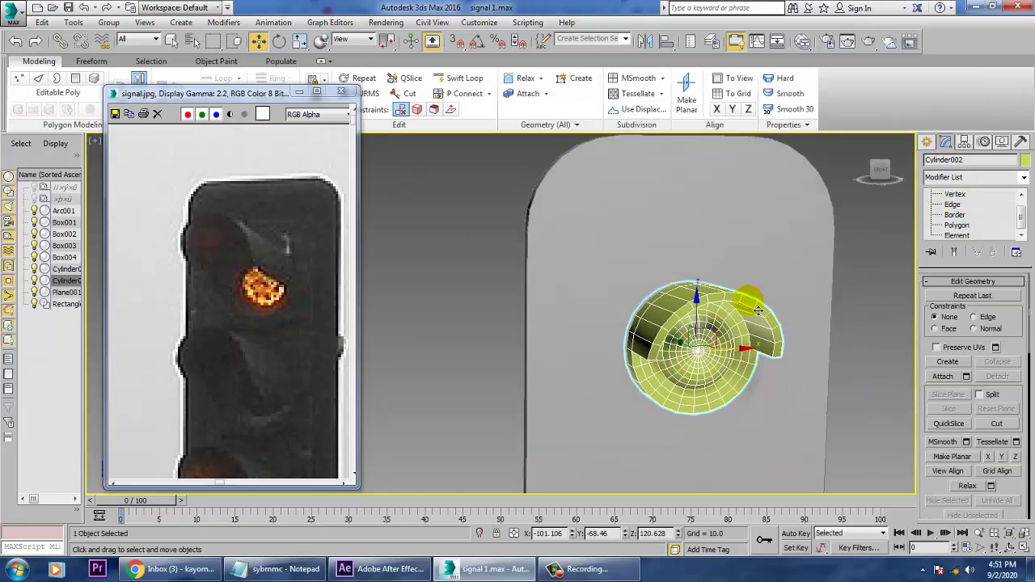
- Try to scale the whole lamp object
alt+middle_drag(754, 304, 728, 299)
scroll(726, 307, down, 5)
key(r)
mouse_move(724, 318)
mouse_down()
mouse_move(725, 331)
mouse_move(720, 302)
mouse_up()
key(ctrl+z)
key(w)
mouse_move(722, 313)
alt+middle_down()
mouse_move(785, 323)
mouse_move(702, 319)
mouse_move(718, 315)
alt+middle_up()
- In the front view, clone the lamp downward as three evenly spaced copies along the signal-head panel
key(alt+w)
middle_drag(824, 247, 749, 207)
scroll(776, 238, down, 7)
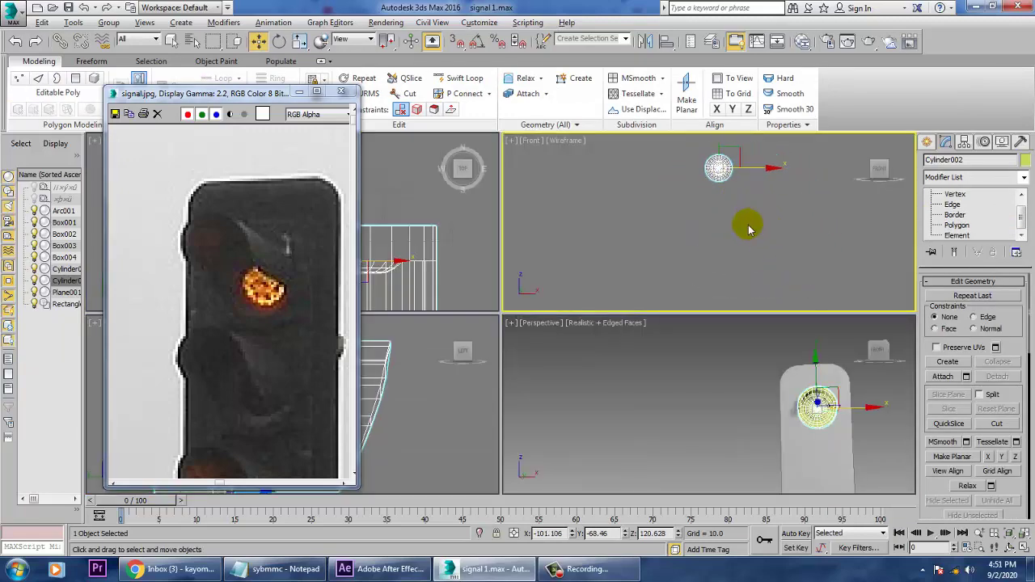
key(alt+w)
scroll(570, 242, down, 3)
middle_drag(566, 263, 638, 295)
drag(626, 215, 631, 249)
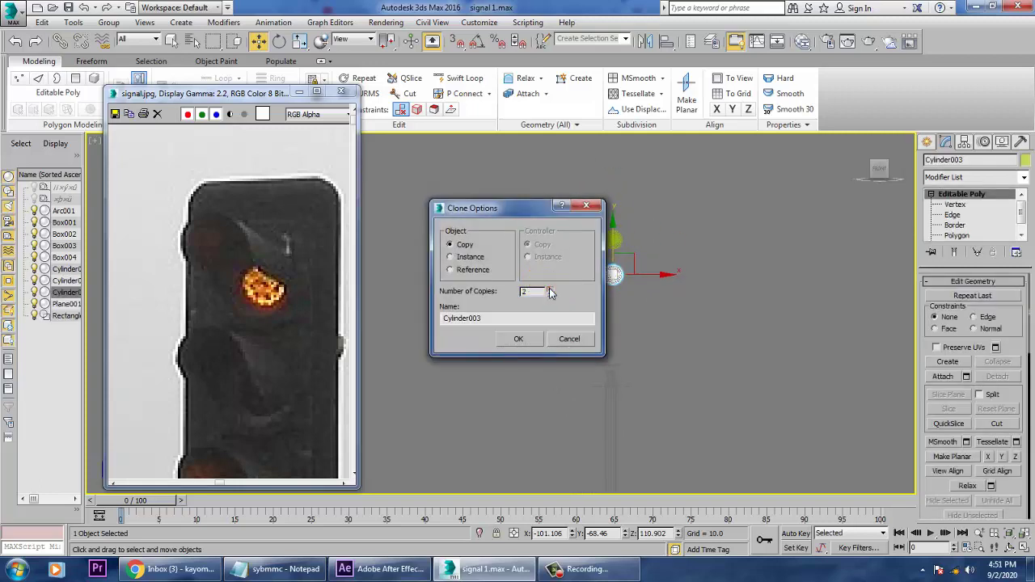
click(518, 340)
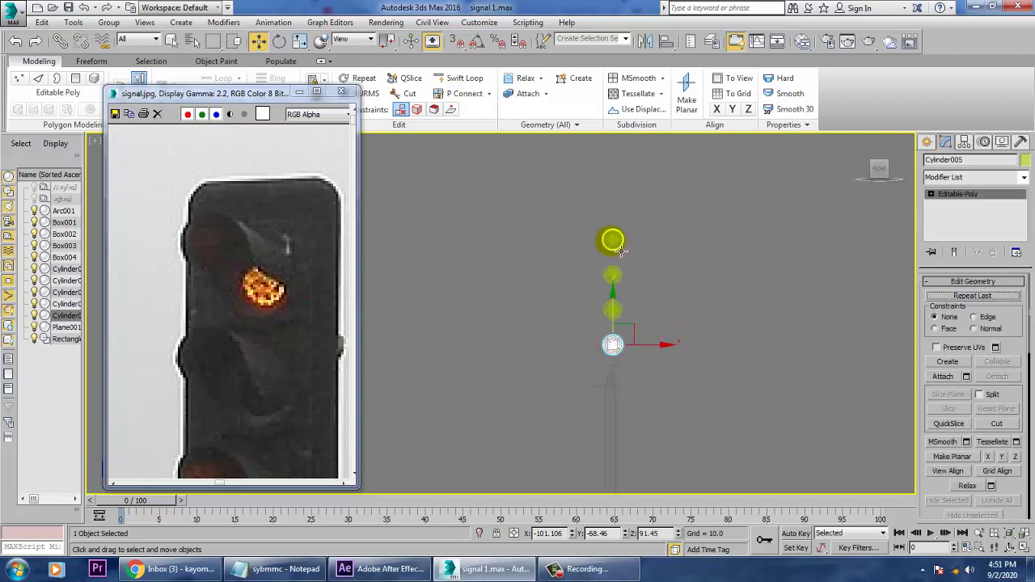
- Assign a uniform grey object color to all objects in the scene and clear the selection
key(ctrl+a)
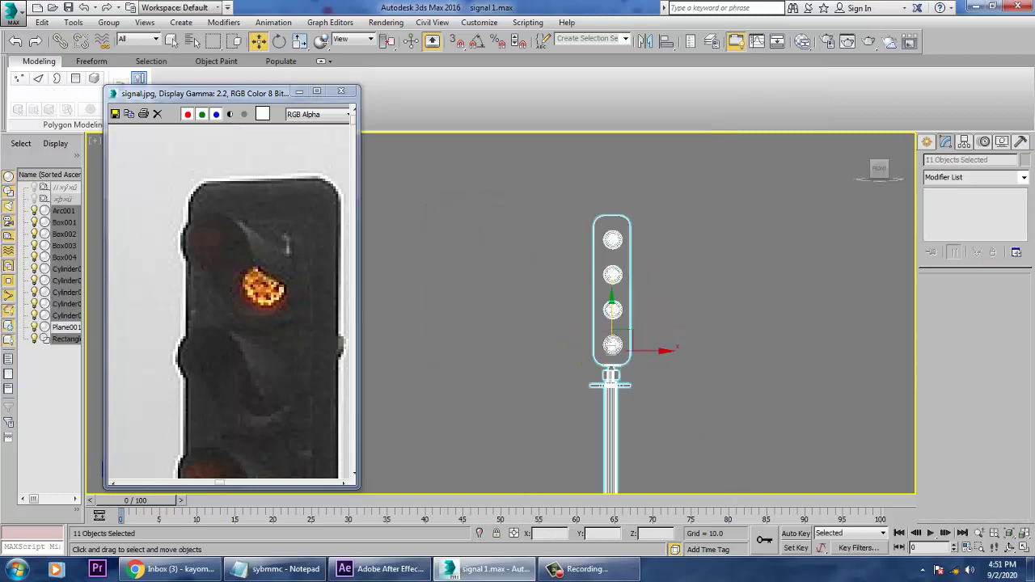
click(1024, 160)
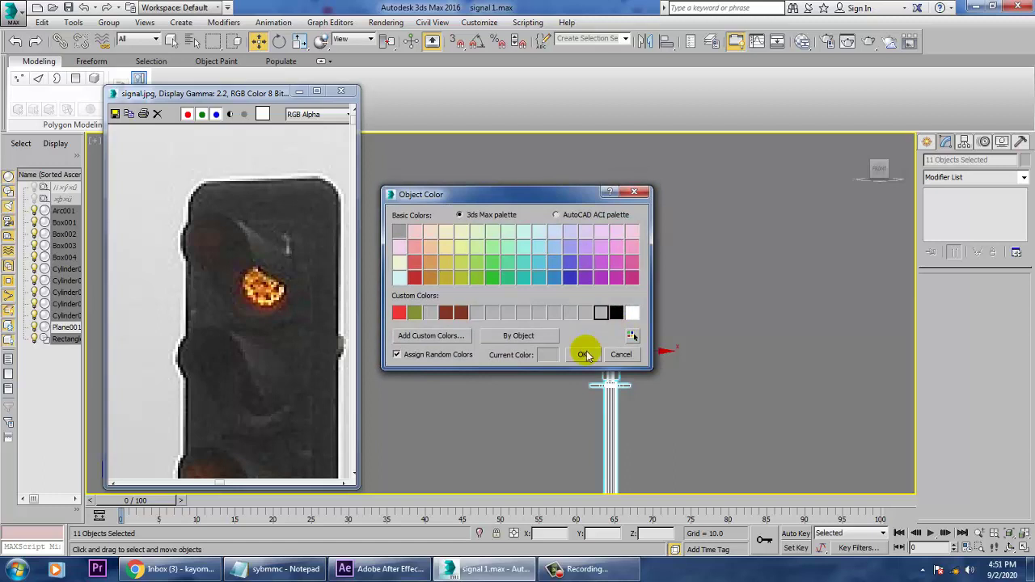
click(586, 355)
click(686, 337)
- Inspect the four-lamp signal head and the mount beneath it in perspective, comparing them with the full signal in the reference photo
key(alt+w)
alt+middle_drag(814, 437, 794, 338)
key(alt+w)
alt+middle_drag(748, 372, 748, 325)
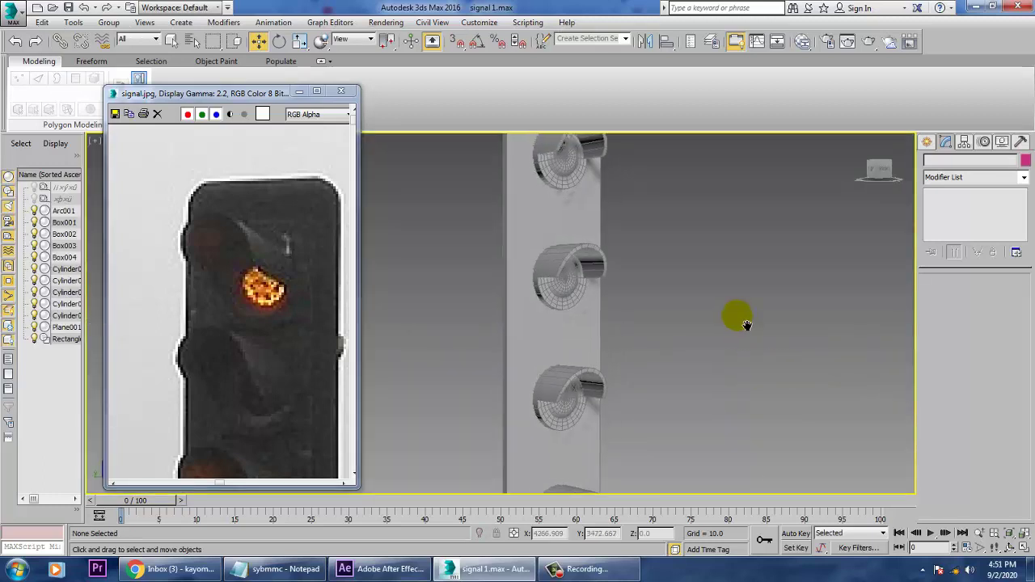
alt+middle_drag(704, 266, 659, 260)
scroll(688, 273, down, 6)
scroll(700, 298, up, 2)
alt+middle_drag(719, 353, 717, 322)
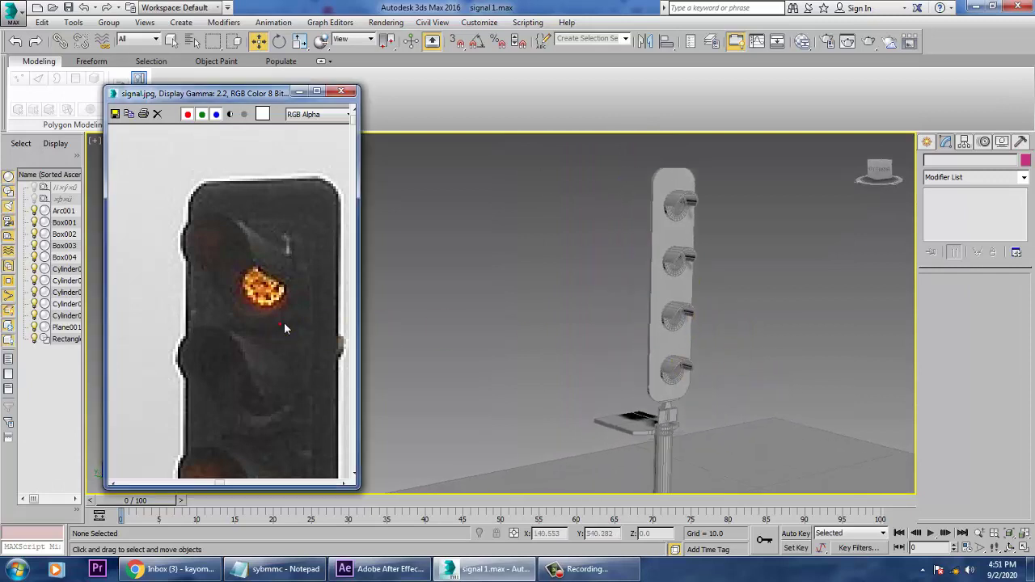
scroll(291, 308, down, 4)
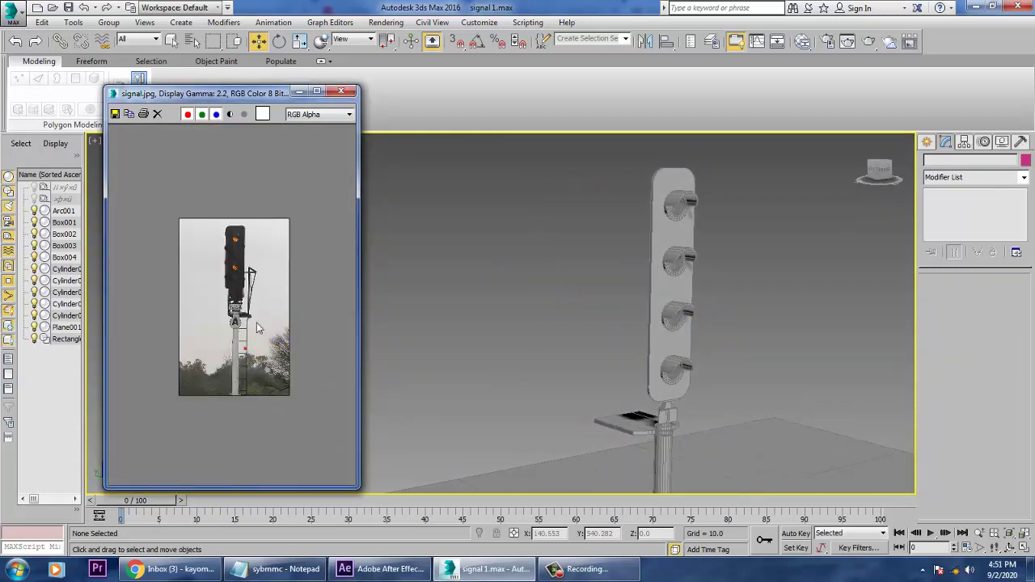
scroll(256, 322, up, 3)
alt+middle_drag(910, 454, 866, 447)
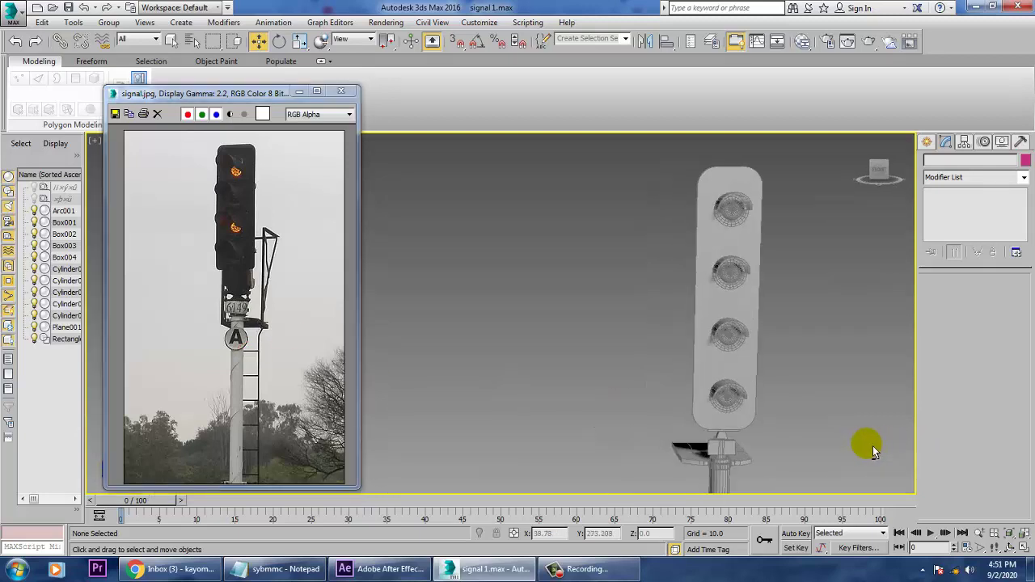
middle_drag(795, 417, 770, 346)
scroll(707, 407, up, 5)
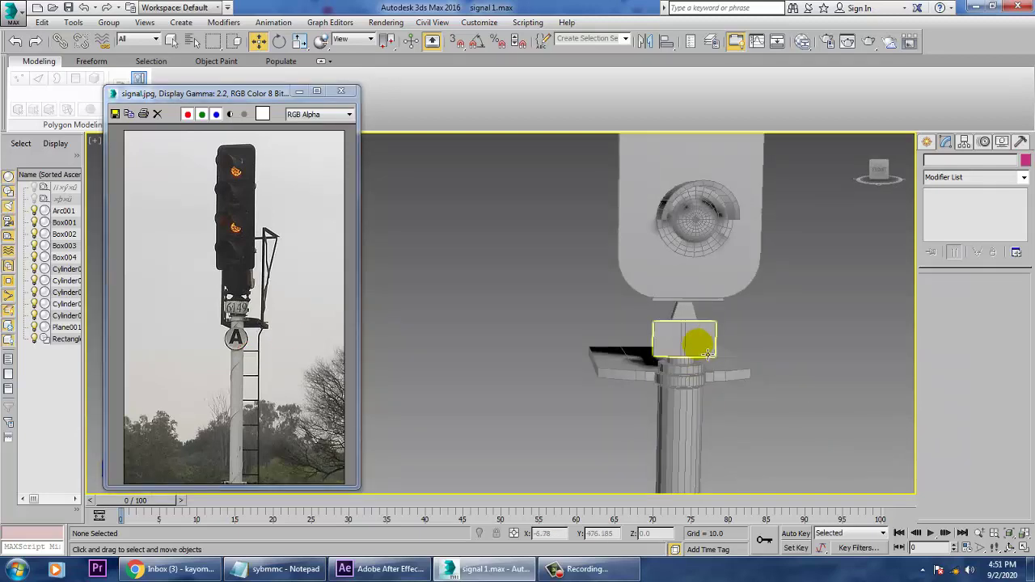
- Uniformly enlarge the number plate beneath the signal head and move it about 0.6 units forward along Y, away from the post
click(709, 337)
key(r)
mouse_move(678, 328)
mouse_down()
mouse_move(668, 320)
mouse_move(698, 322)
mouse_up()
key(w)
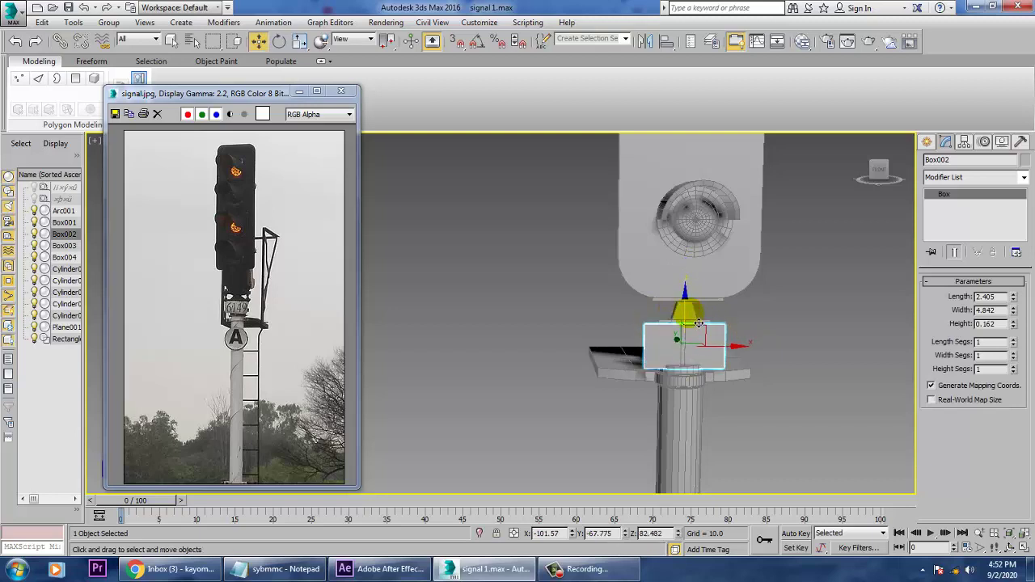
alt+middle_drag(726, 365, 745, 371)
drag(667, 347, 674, 348)
- Compare the platform with the reference photo and shift the platform slab behind the post about 0.3 units along X
click(221, 334)
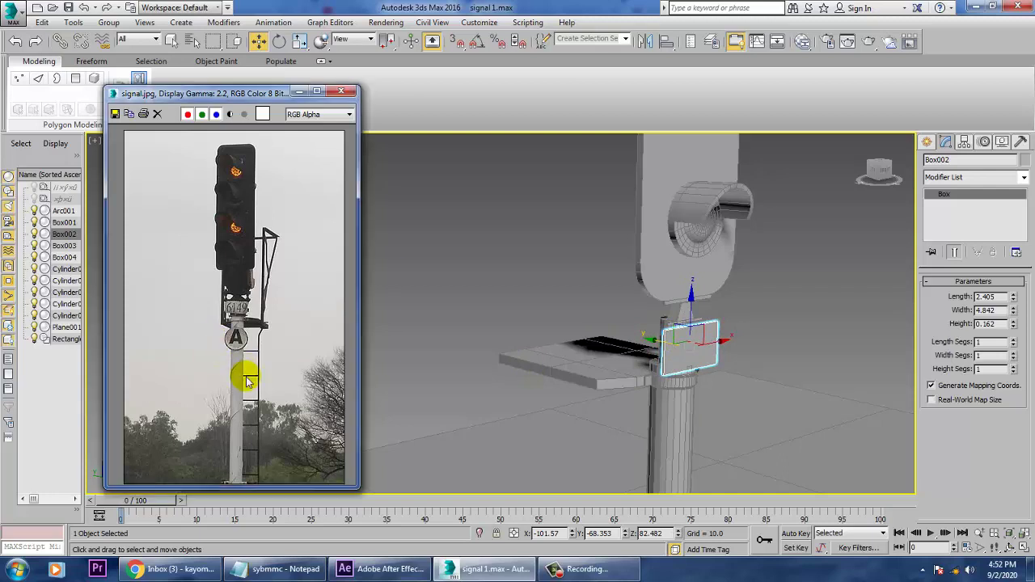
scroll(250, 334, up, 4)
scroll(250, 333, down, 3)
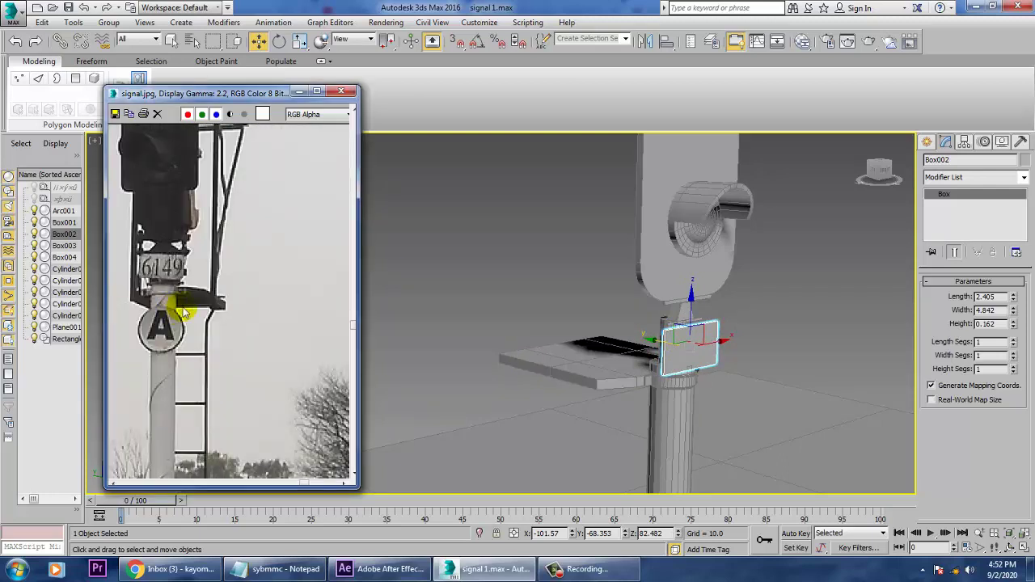
middle_drag(270, 401, 276, 421)
middle_drag(702, 357, 702, 357)
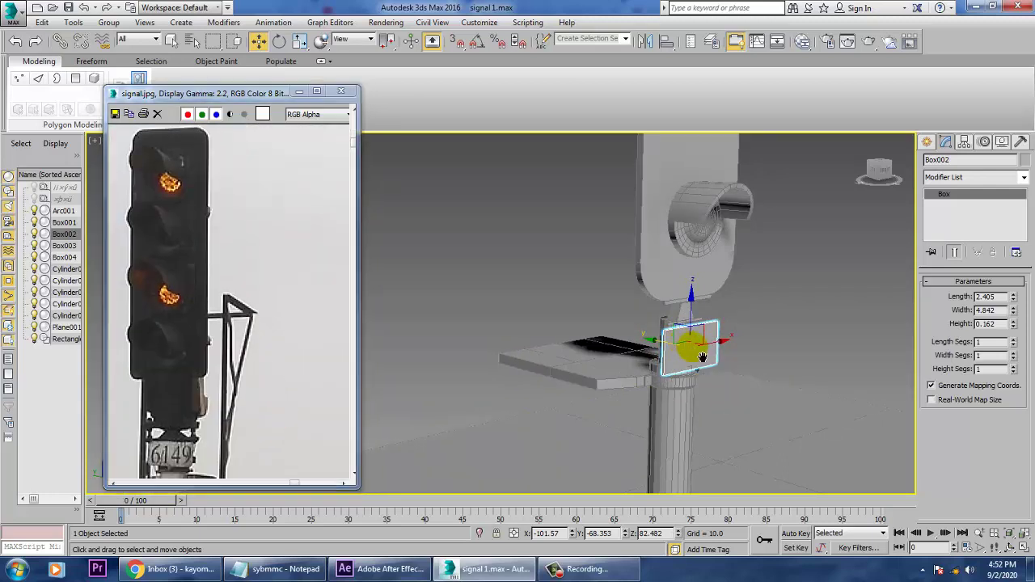
middle_drag(337, 429, 332, 246)
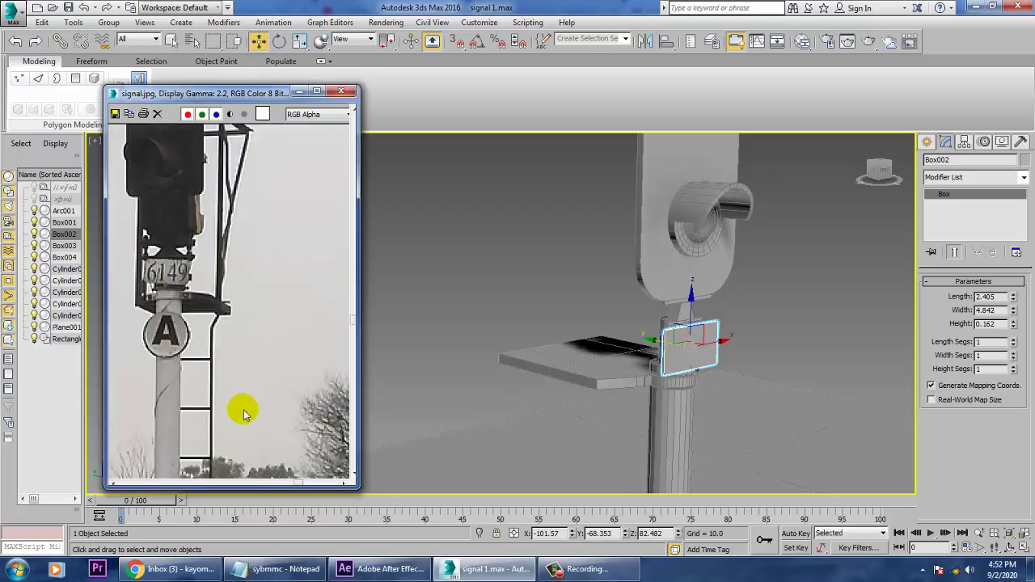
alt+middle_drag(644, 372, 737, 402)
click(621, 405)
alt+middle_drag(621, 404, 732, 398)
drag(534, 390, 529, 390)
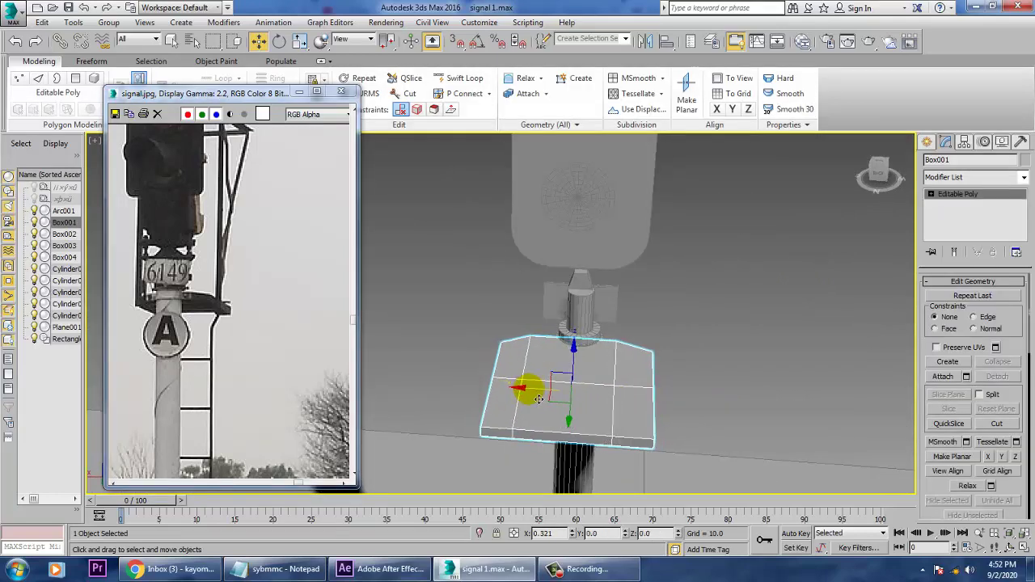
- Examine the platform in the left view alongside the metal frame behind the signal head in the reference photo
alt+middle_drag(619, 325, 597, 362)
key(alt+w)
right_click(723, 250)
key(alt+w)
key(alt+w)
right_click(461, 419)
key(alt+w)
key(z)
scroll(566, 353, down, 2)
middle_drag(531, 333, 672, 444)
scroll(621, 321, down, 5)
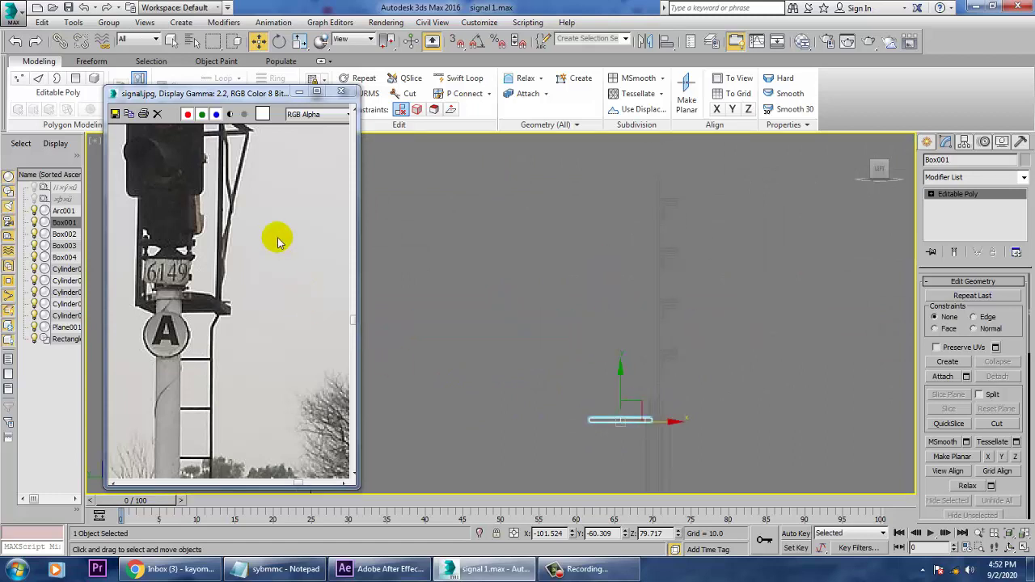
middle_drag(280, 241, 292, 366)
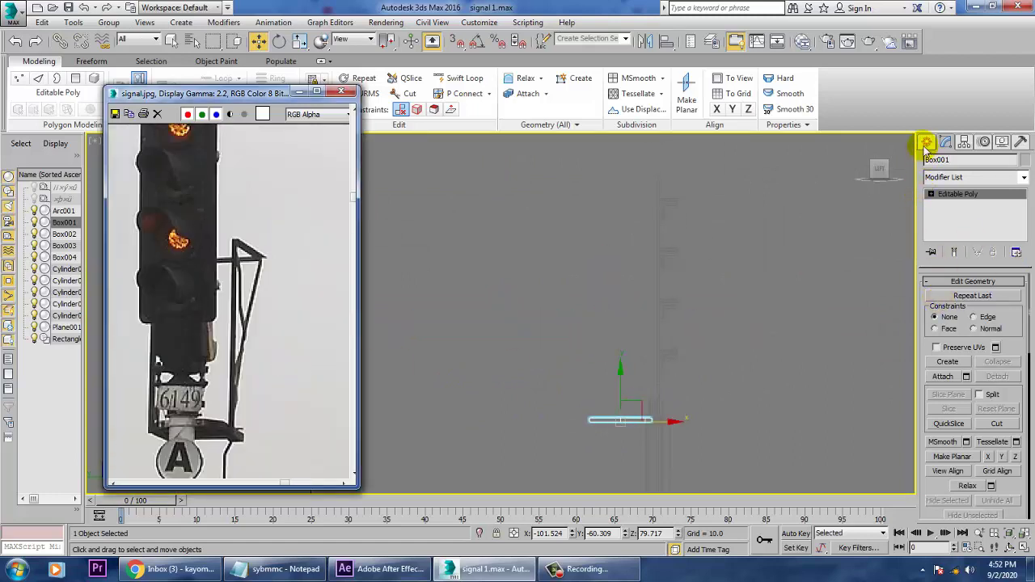
- In the left view, draw an open inverted-L line from the signal head back and down to the platform, then adjust its lower vertex
click(926, 143)
click(946, 162)
click(957, 235)
middle_drag(625, 408, 646, 434)
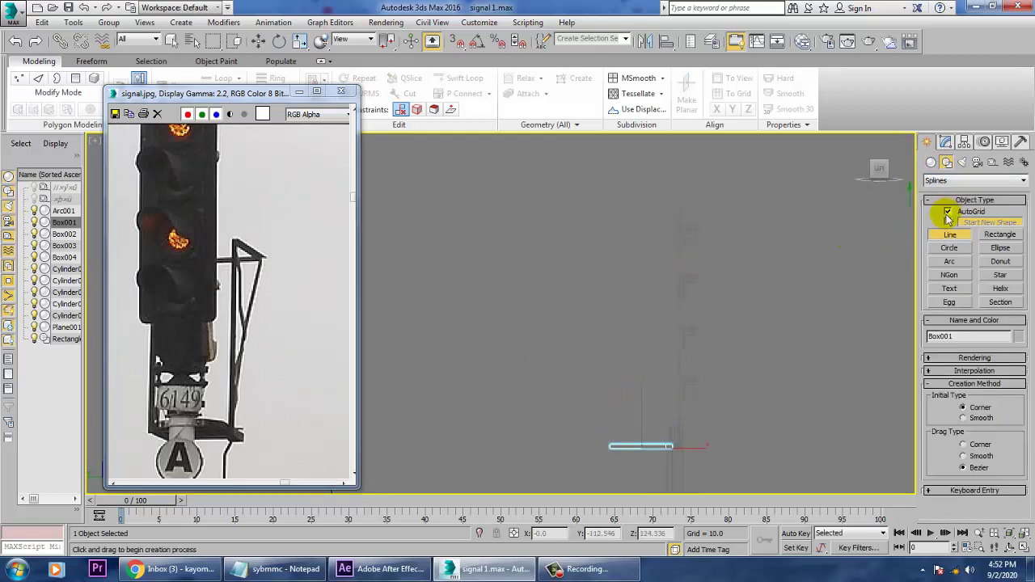
click(676, 320)
click(617, 320)
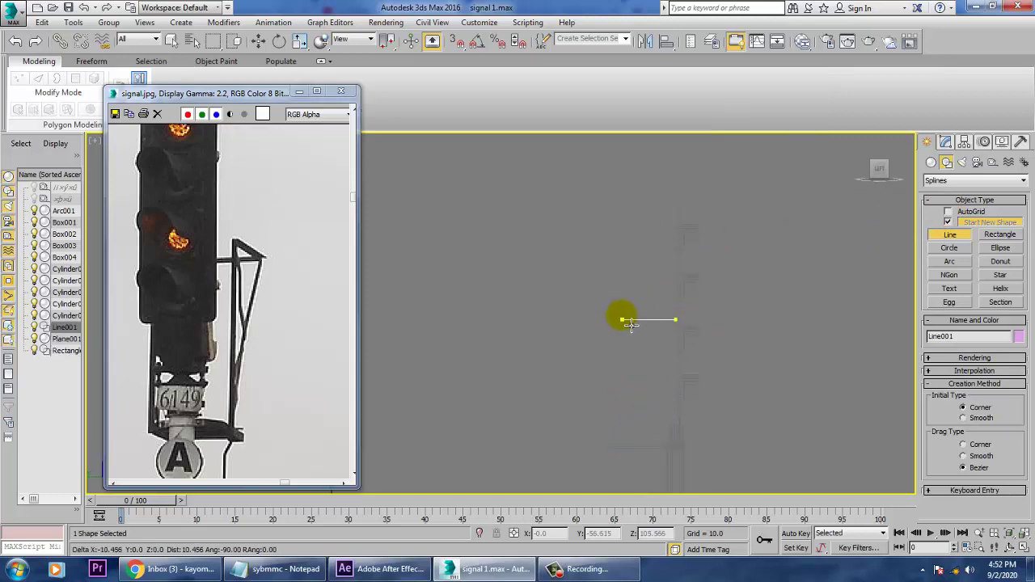
click(630, 447)
click(623, 443)
right_click(624, 443)
right_click(623, 443)
key(1)
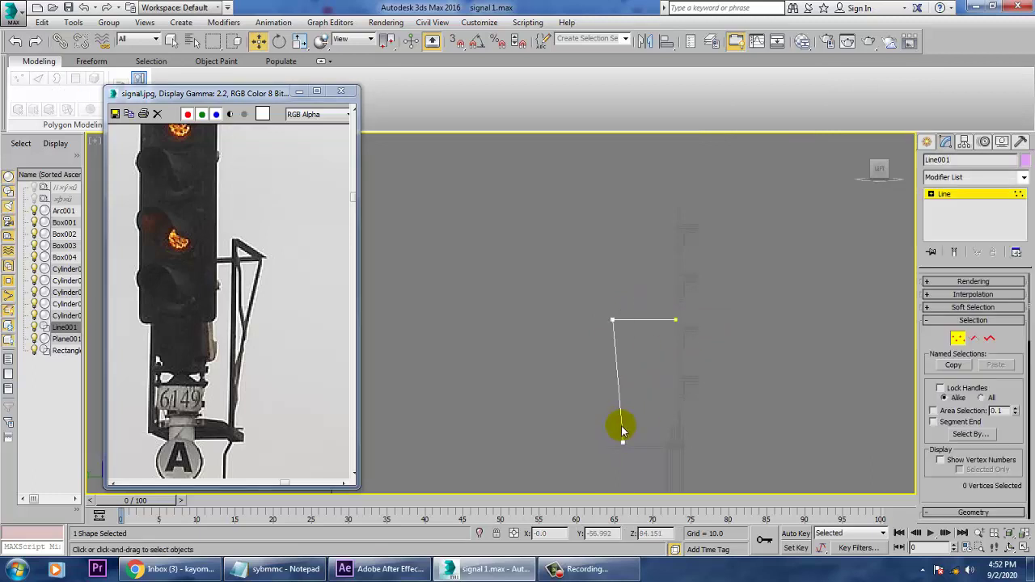
drag(662, 443, 663, 443)
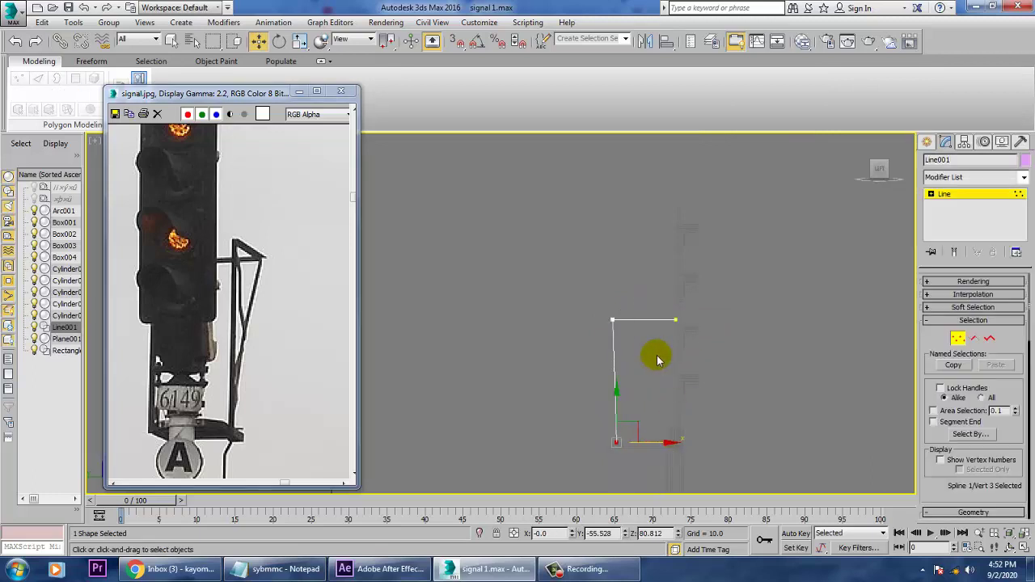
- Apply a Sweep modifier with the Angle section to the line, with length 1.254 and width 1.36
click(956, 283)
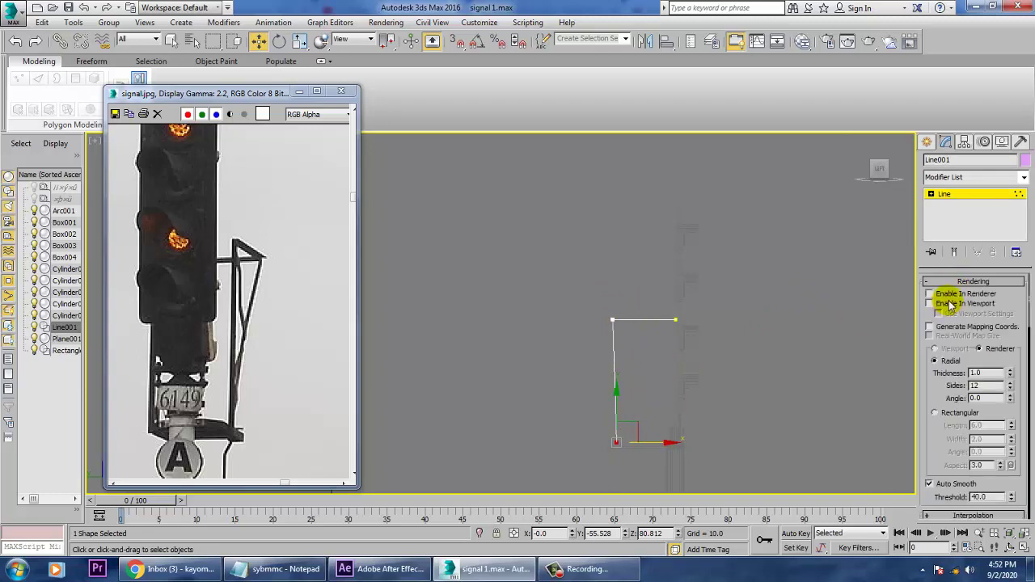
click(971, 177)
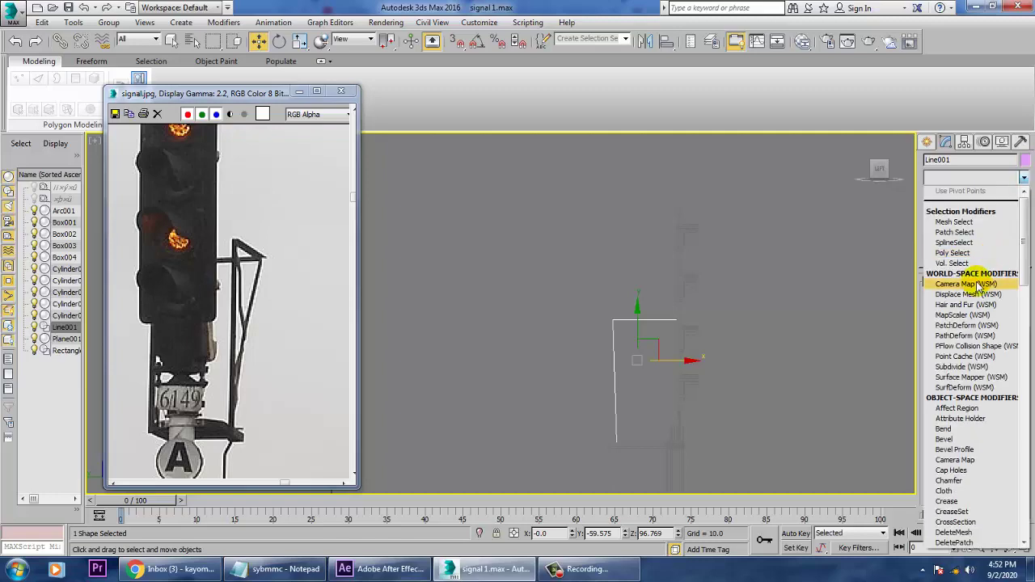
text(sw)
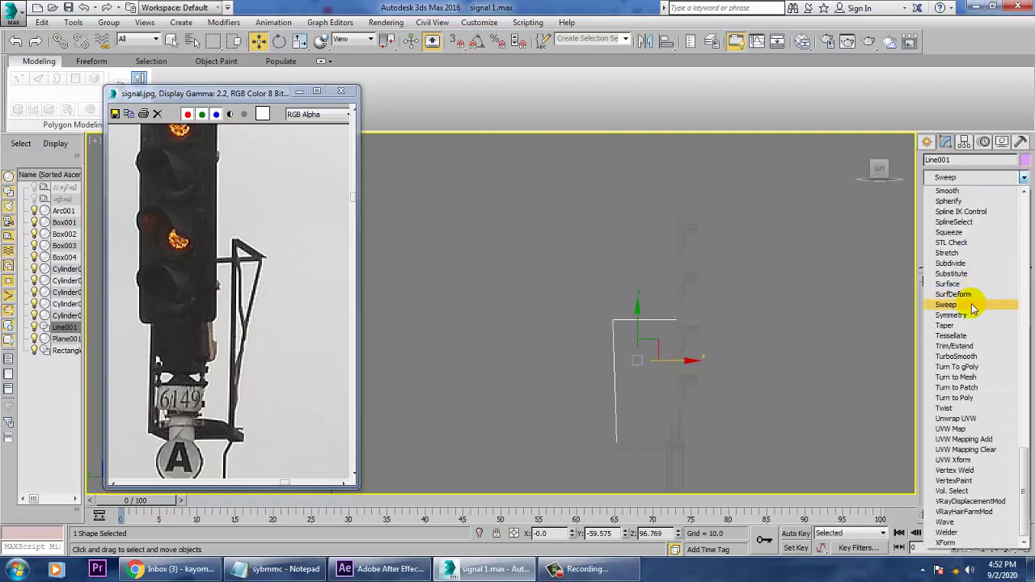
click(973, 306)
key(alt+w)
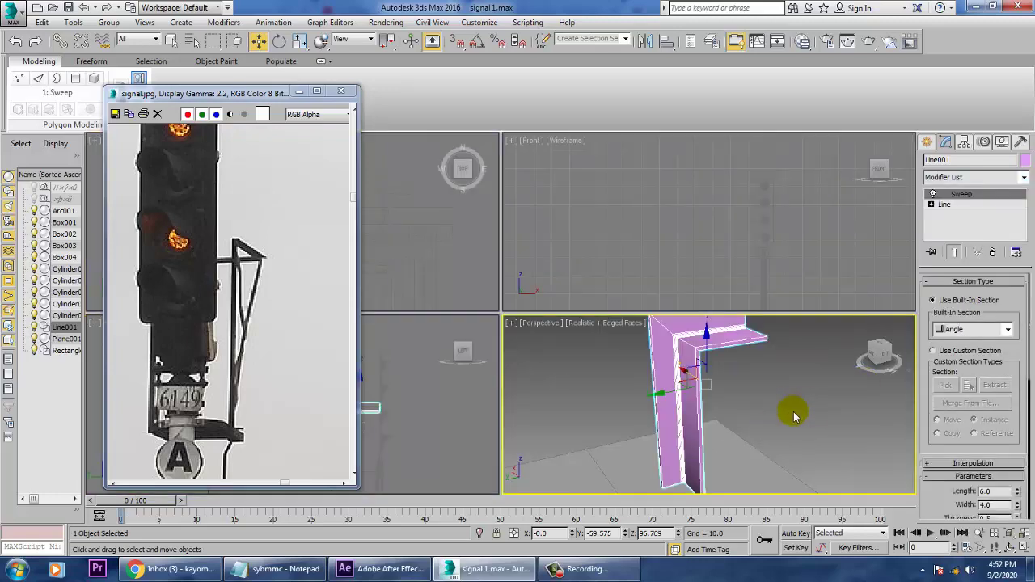
key(alt+w)
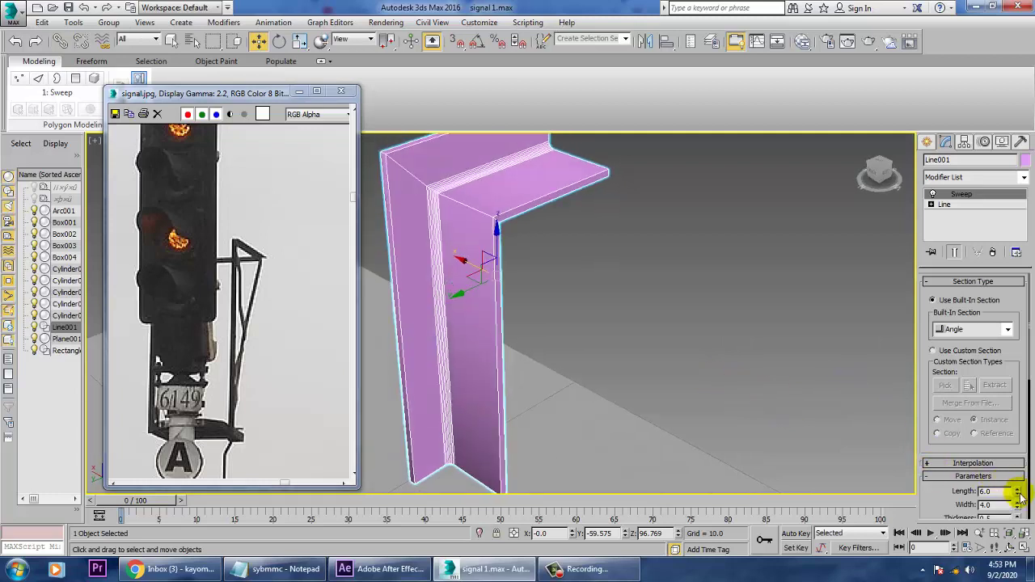
drag(1026, 504, 14, 548)
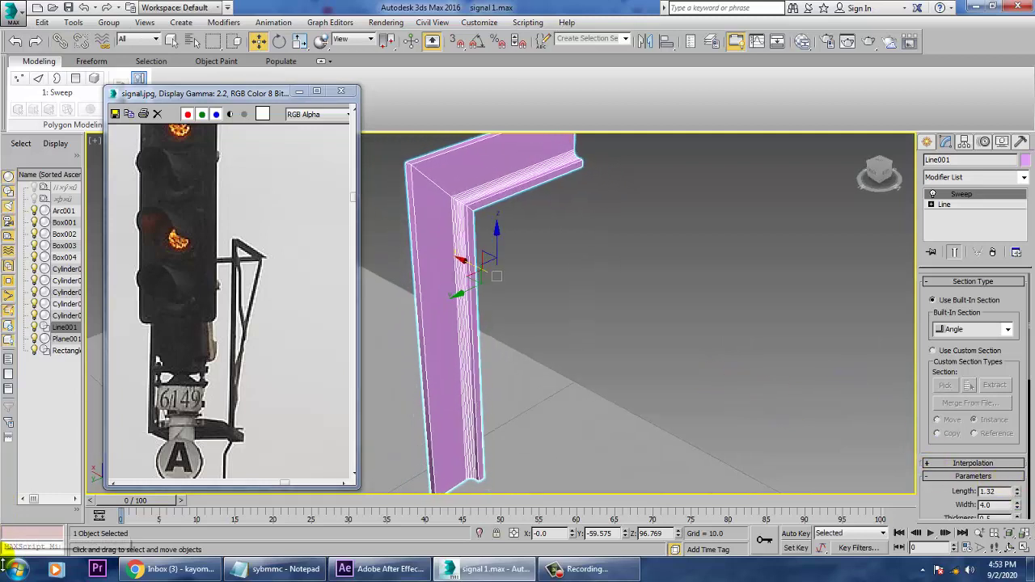
drag(1017, 506, 16, 558)
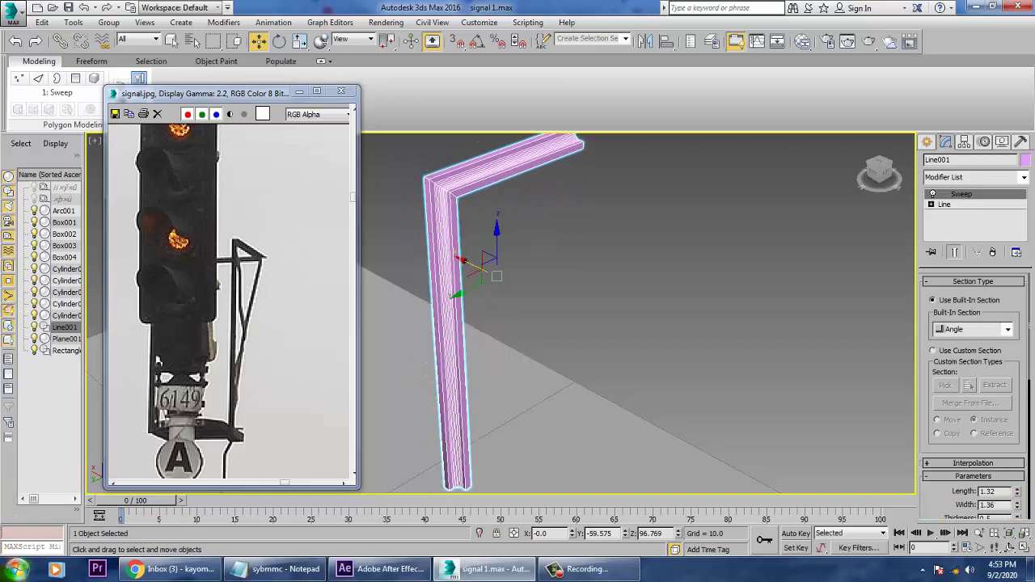
mouse_move(1019, 495)
mouse_down()
mouse_move(1033, 525)
mouse_move(11, 529)
mouse_move(1030, 511)
mouse_move(1020, 501)
mouse_up()
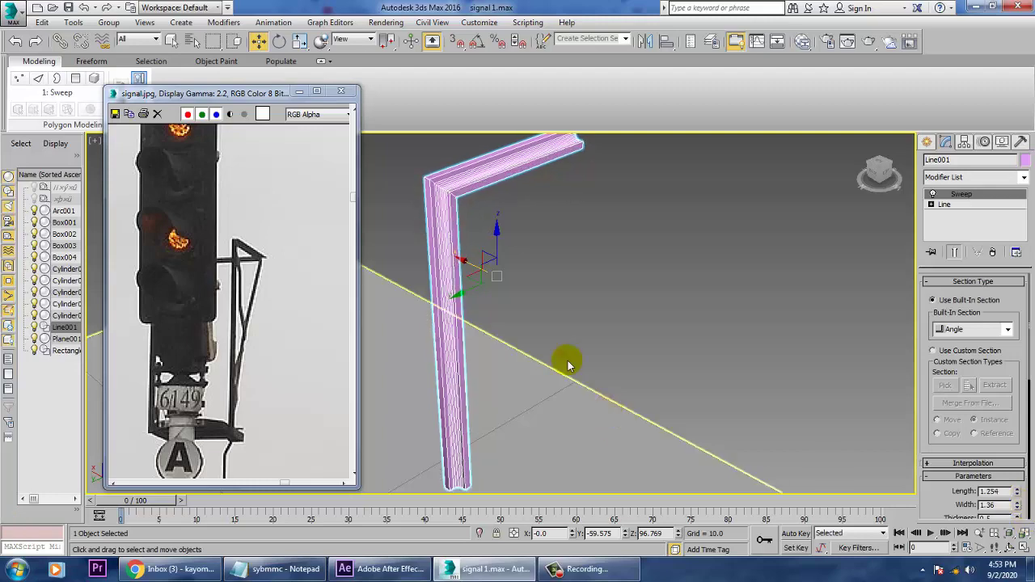
- Move the swept frame about 97.9 units along negative X so it stands behind the signal head on the platform
scroll(540, 325, up, 1)
alt+middle_drag(423, 262, 485, 249)
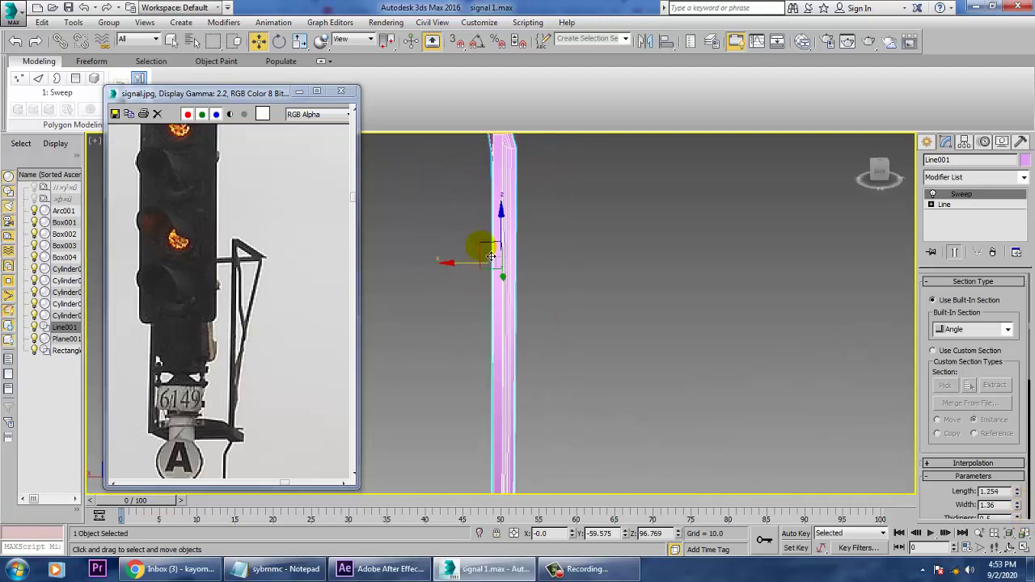
scroll(502, 247, down, 6)
alt+middle_drag(562, 253, 577, 280)
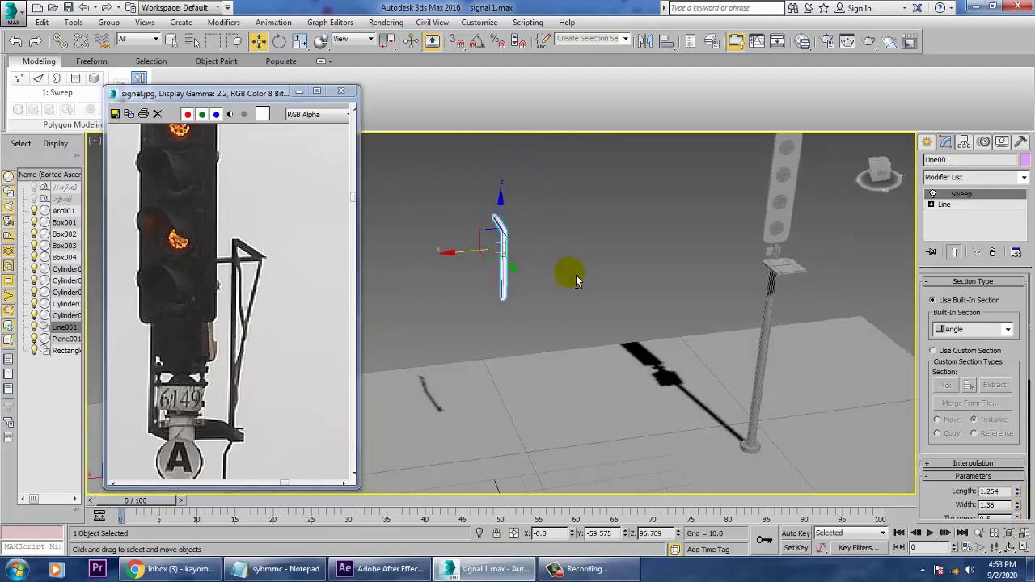
drag(462, 262, 736, 274)
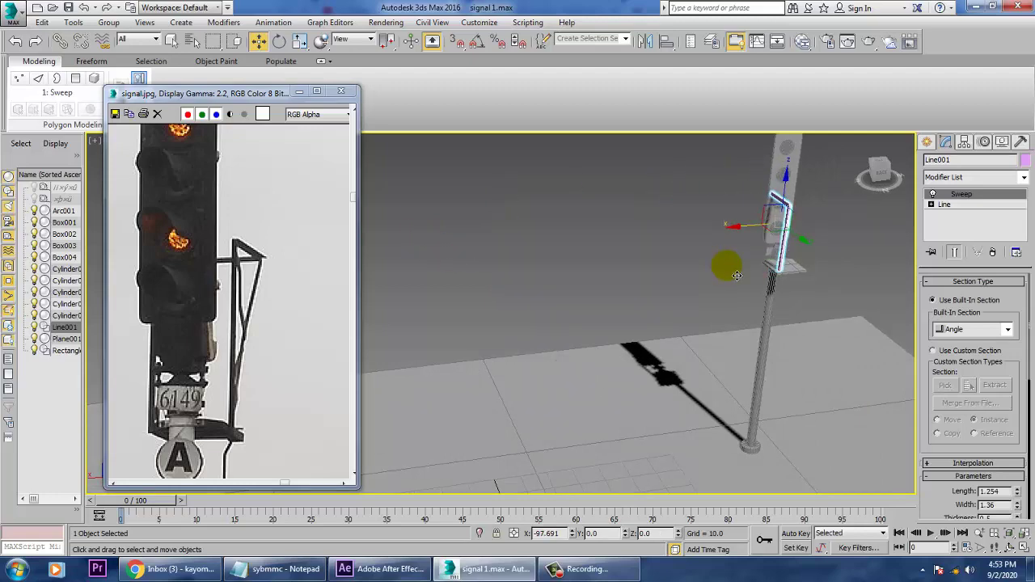
key(z)
alt+middle_drag(707, 261, 557, 260)
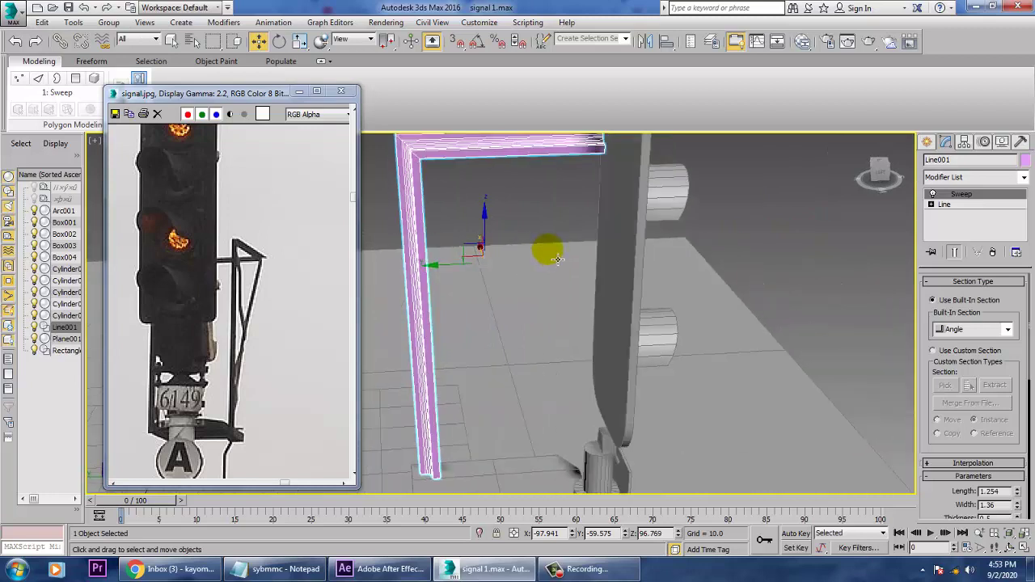
- Set the frame's sweep section to length 0.339, width 0.966 and thickness 0.13, and shift the frame sideways to the platform's edge
drag(950, 511, 955, 437)
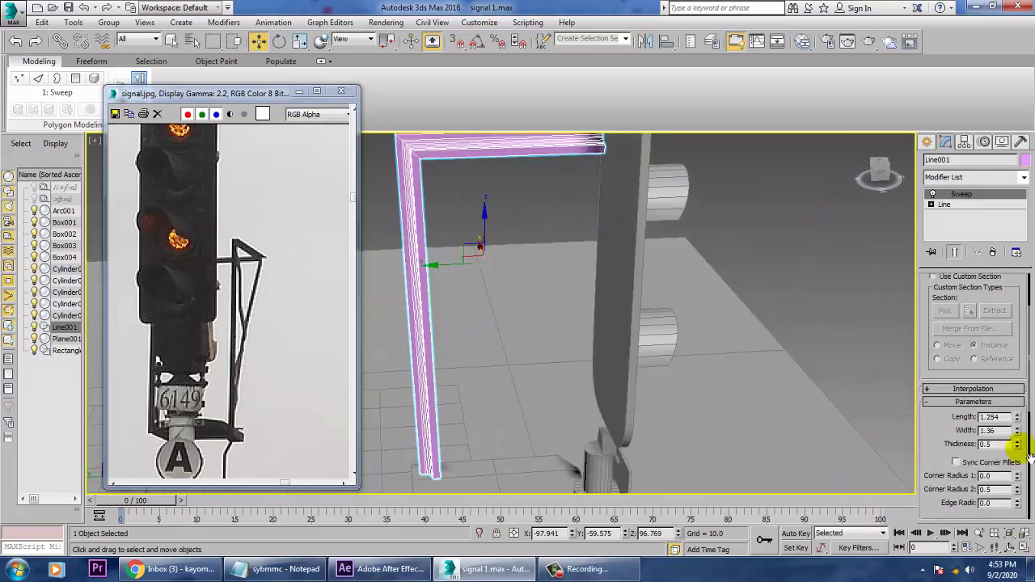
drag(1019, 447, 1027, 478)
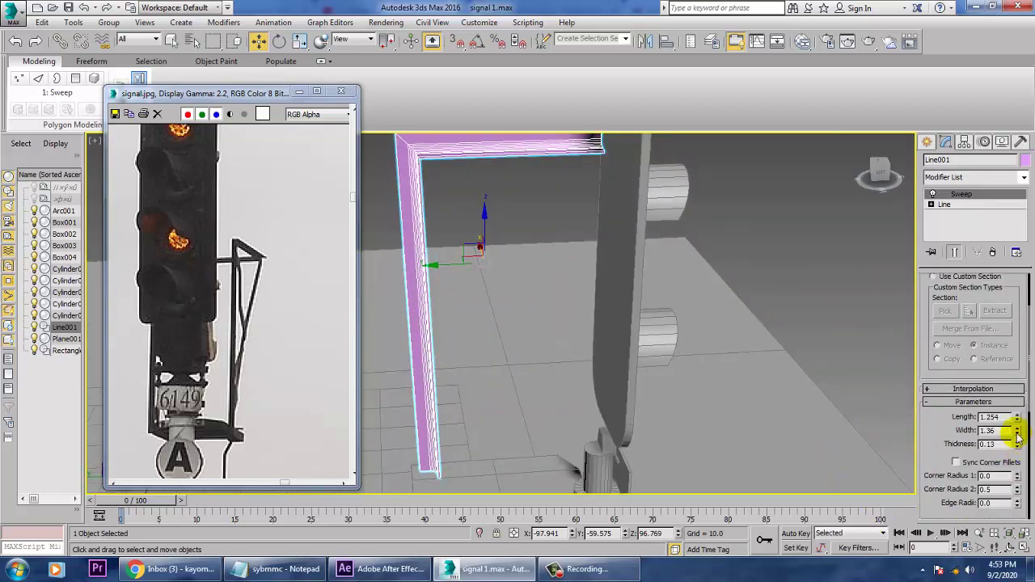
drag(1020, 417, 7, 446)
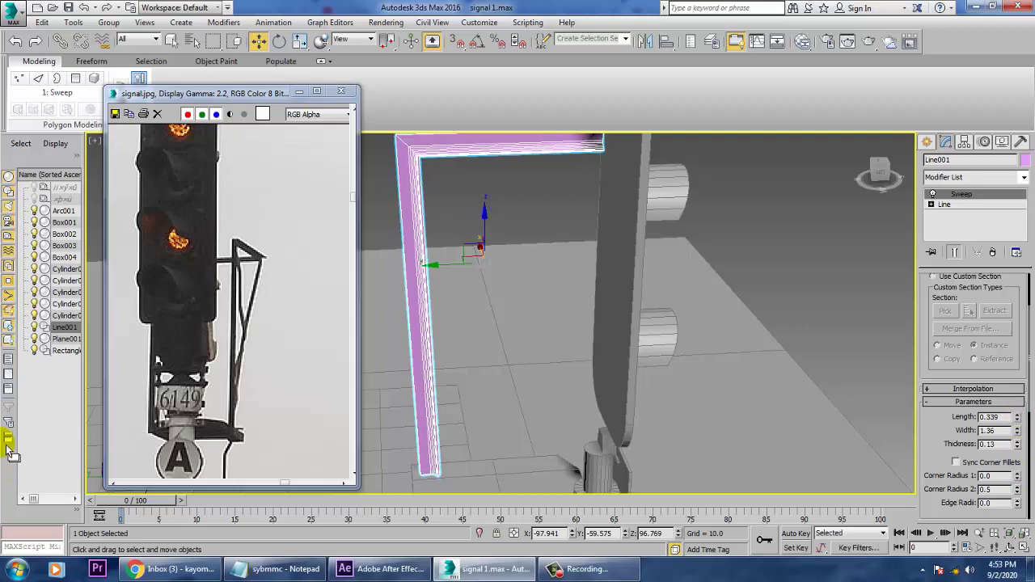
mouse_move(1018, 434)
mouse_down()
mouse_move(1031, 461)
mouse_move(1016, 444)
mouse_up()
alt+middle_drag(538, 353, 591, 292)
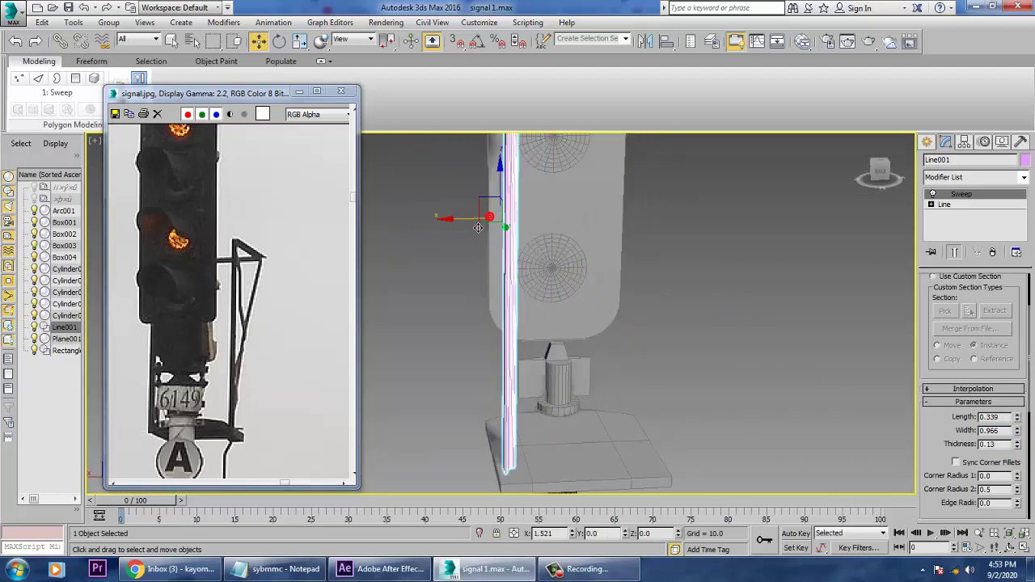
alt+middle_drag(529, 208, 645, 274)
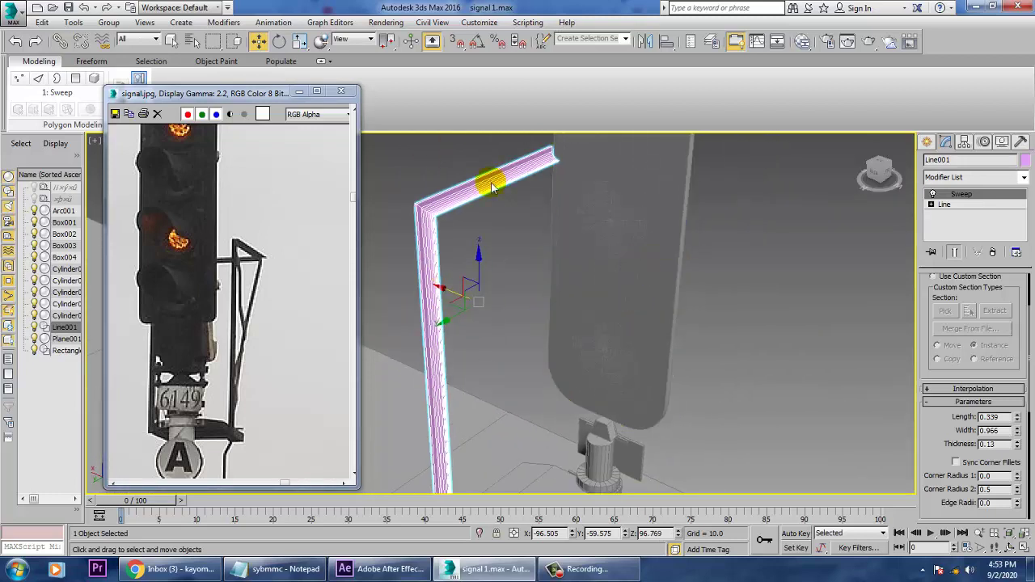
- Mirror the frame about X as a copy and move the copy about 9.7 units to the platform's opposite edge
click(645, 42)
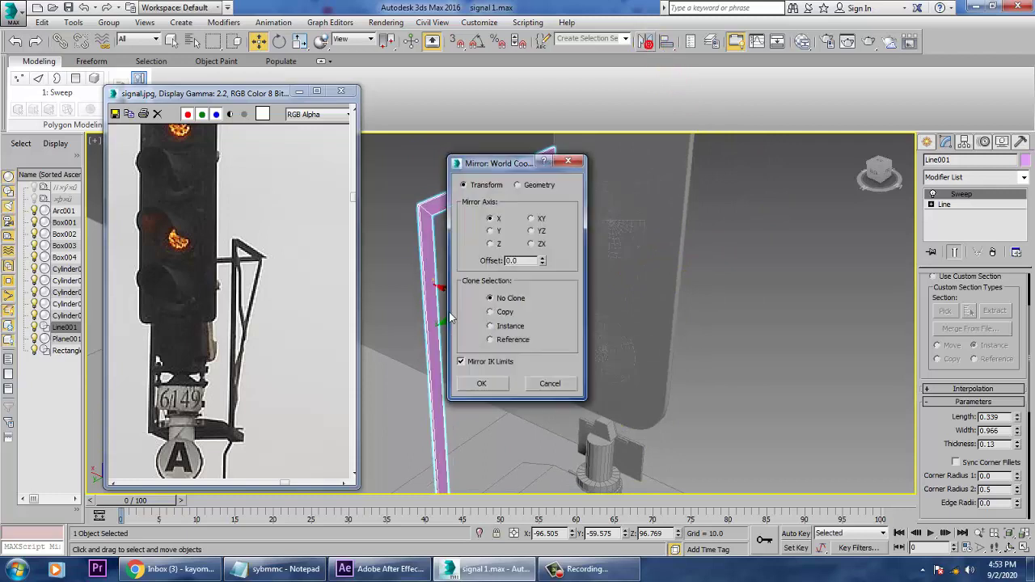
click(490, 312)
click(485, 386)
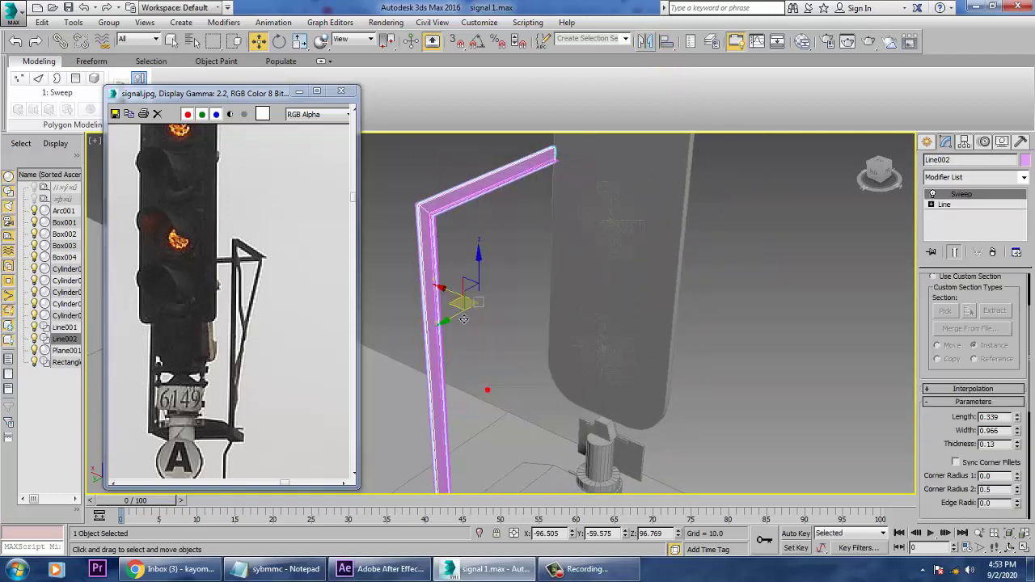
drag(487, 325, 572, 366)
scroll(566, 344, down, 6)
alt+middle_drag(699, 363, 639, 336)
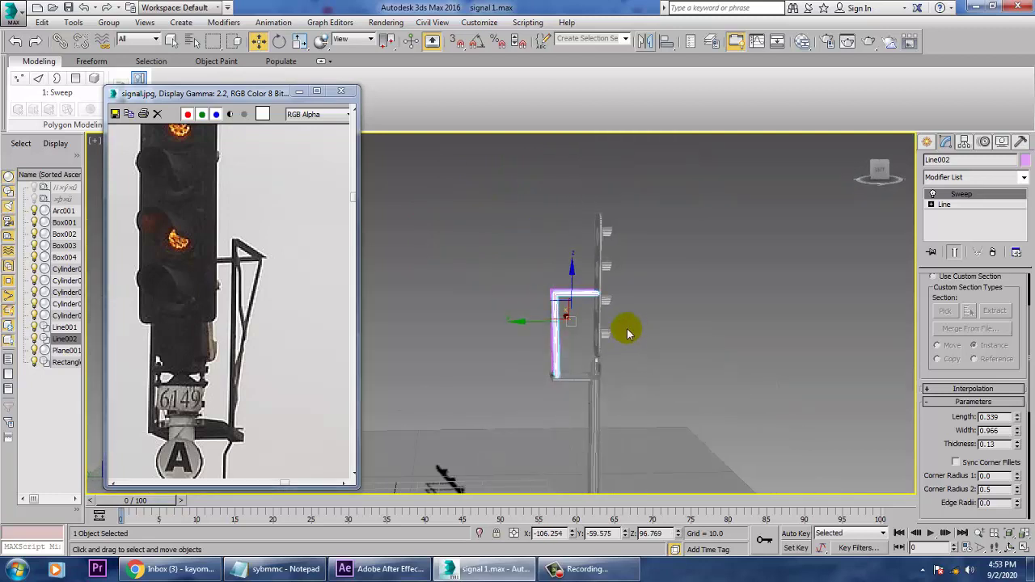
key(alt+w)
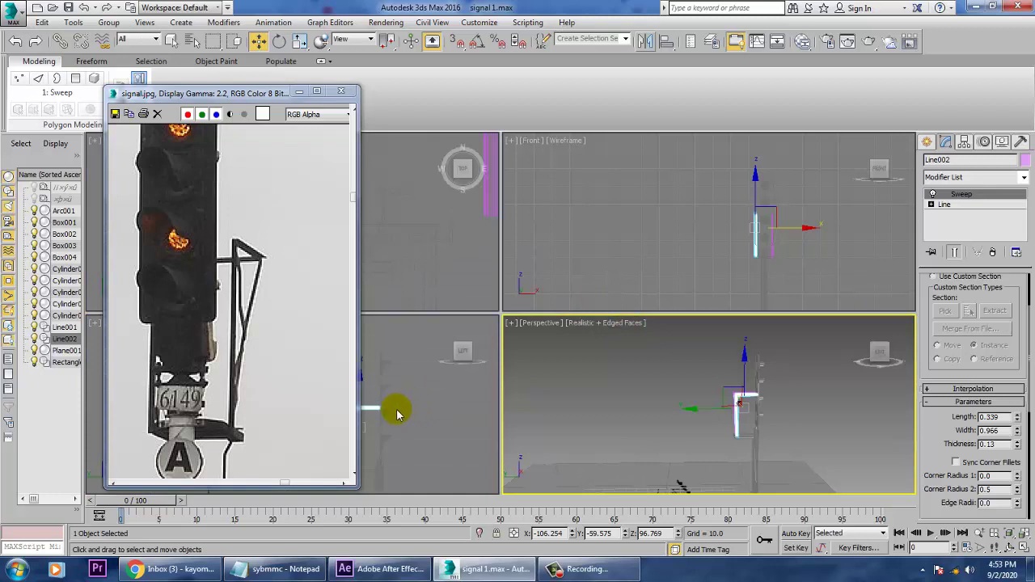
key(alt+w)
click(927, 142)
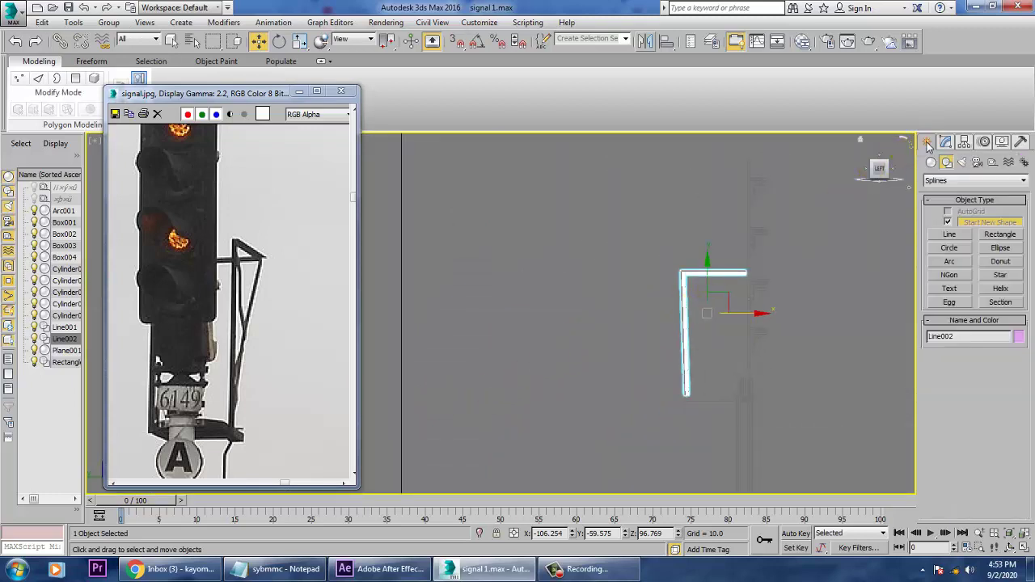
click(949, 234)
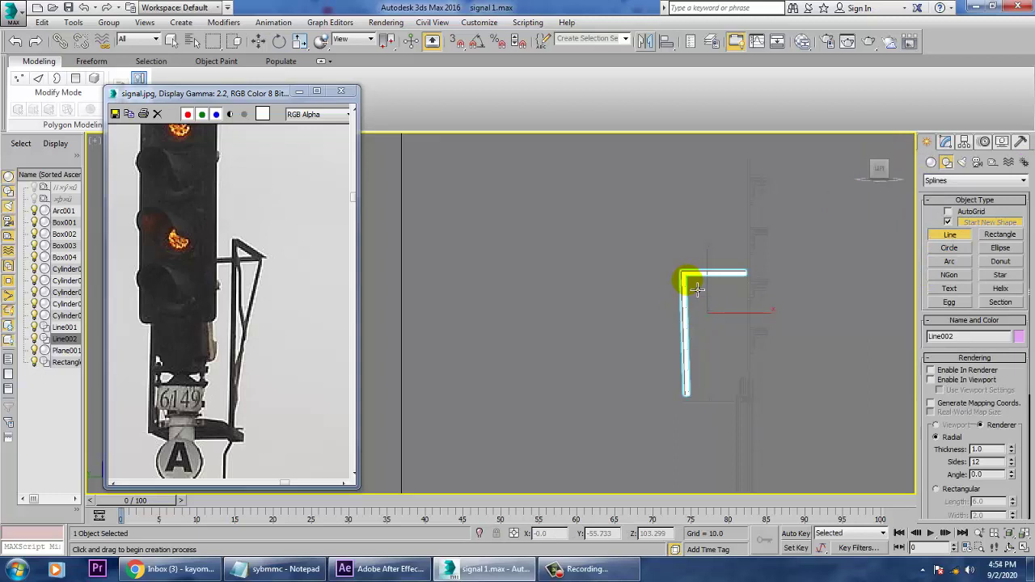
right_click(697, 289)
key(alt+w)
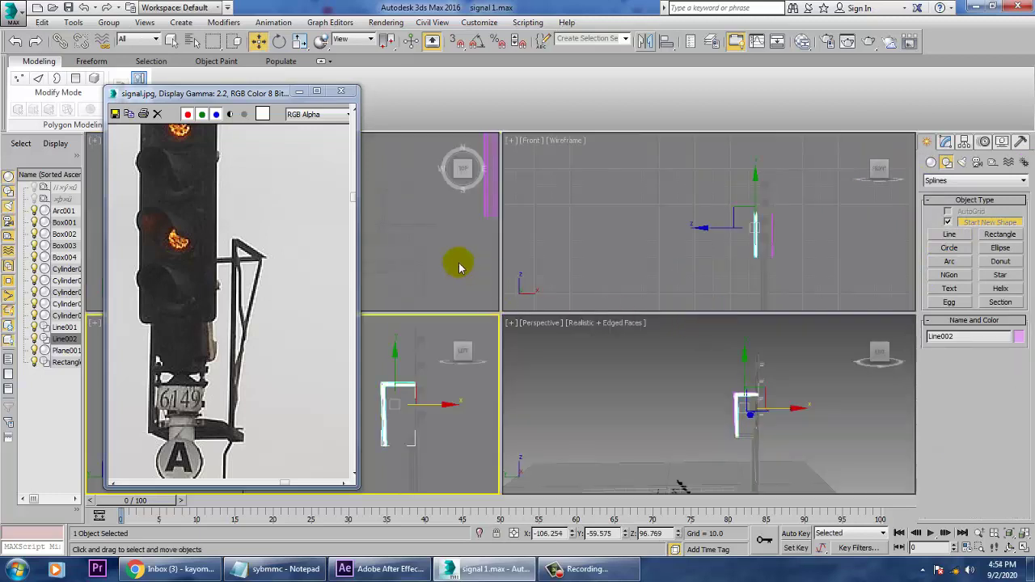
- Draw a straight line about 9.7 units long in the top view, joining the outer ends of the two swept frames
key(alt+w)
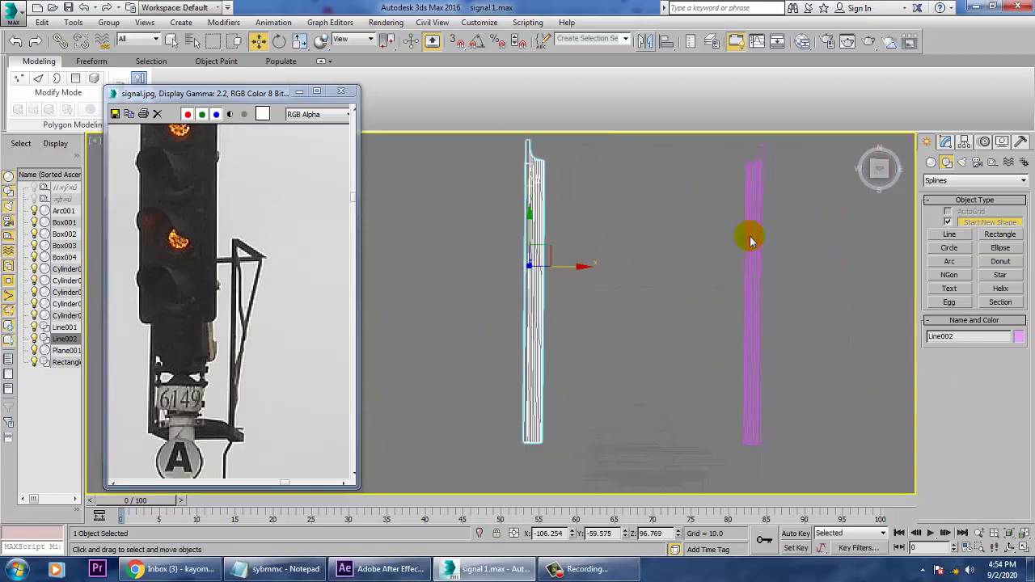
click(954, 233)
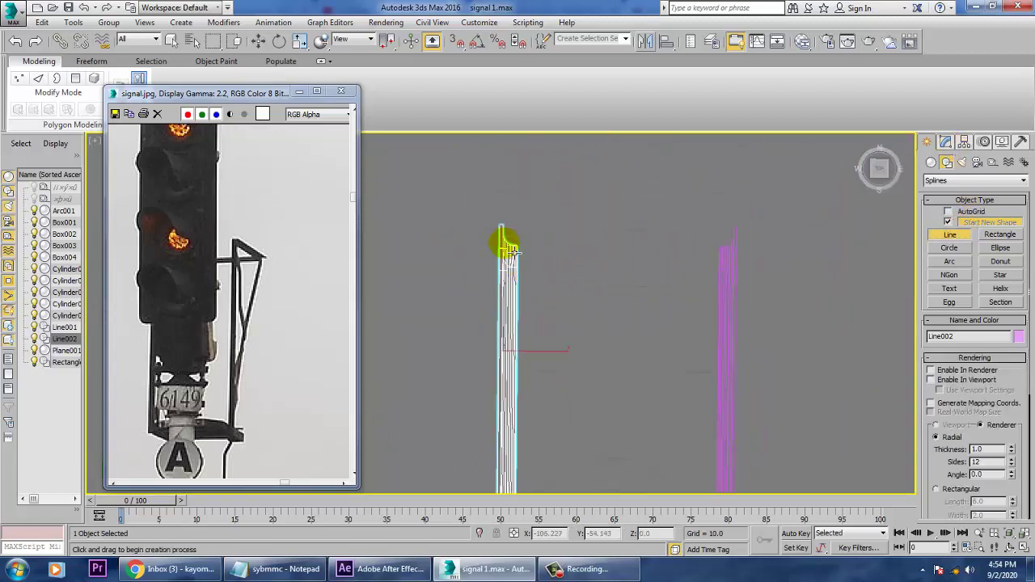
click(503, 241)
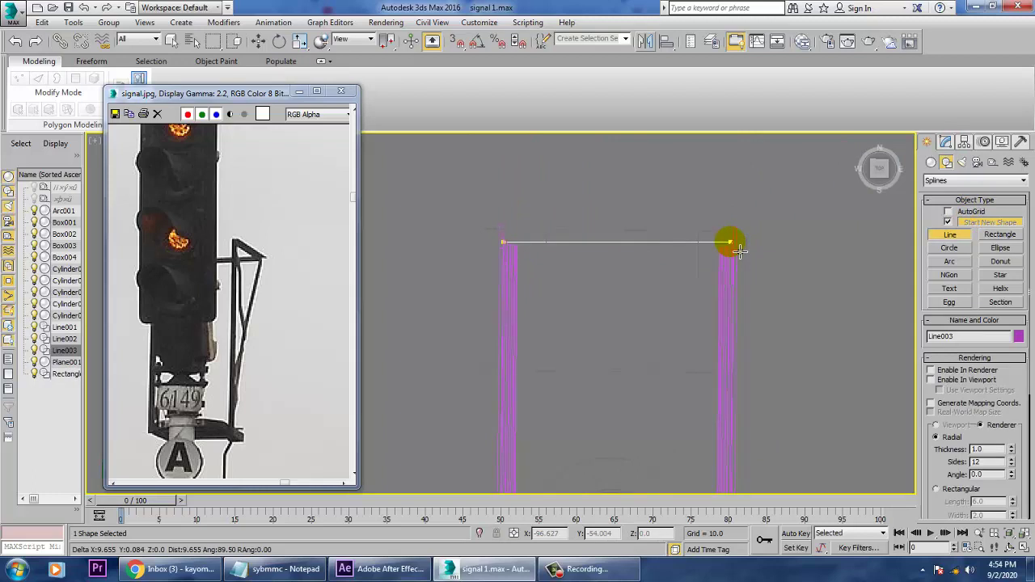
right_click(731, 242)
right_click(731, 242)
- Raise the crossbar line about 104.5 units along Z to the upper corners of the two frames
key(alt+w)
middle_click(818, 391)
key(alt+w)
scroll(732, 370, down, 6)
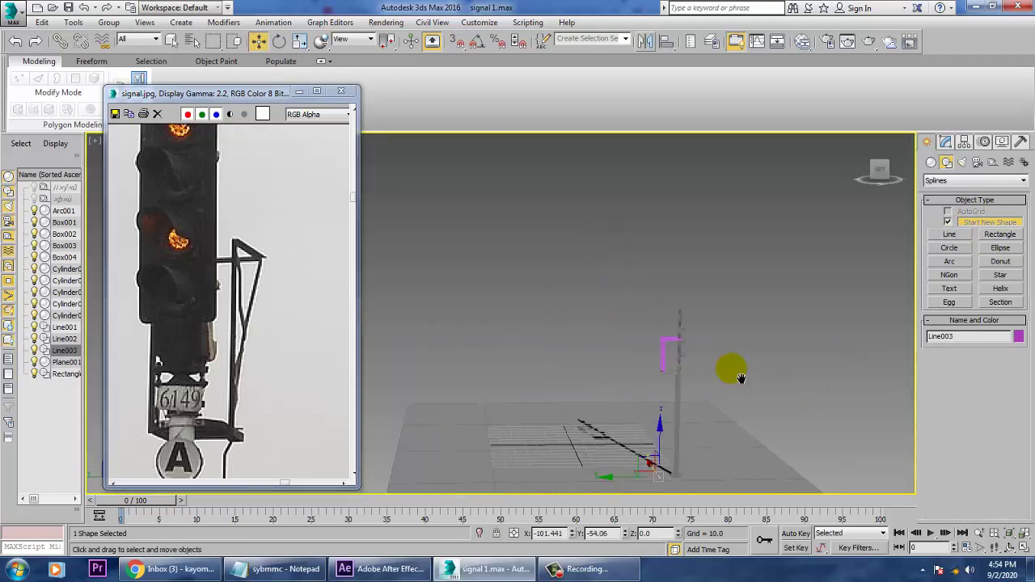
drag(693, 421, 699, 330)
key(z)
alt+middle_drag(698, 335, 740, 366)
scroll(719, 354, down, 6)
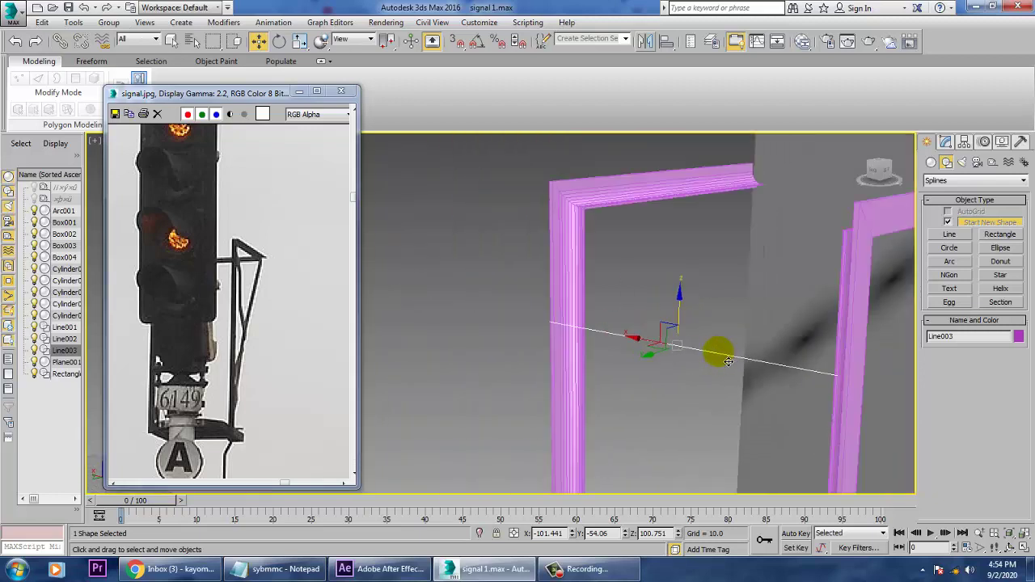
drag(702, 314, 703, 256)
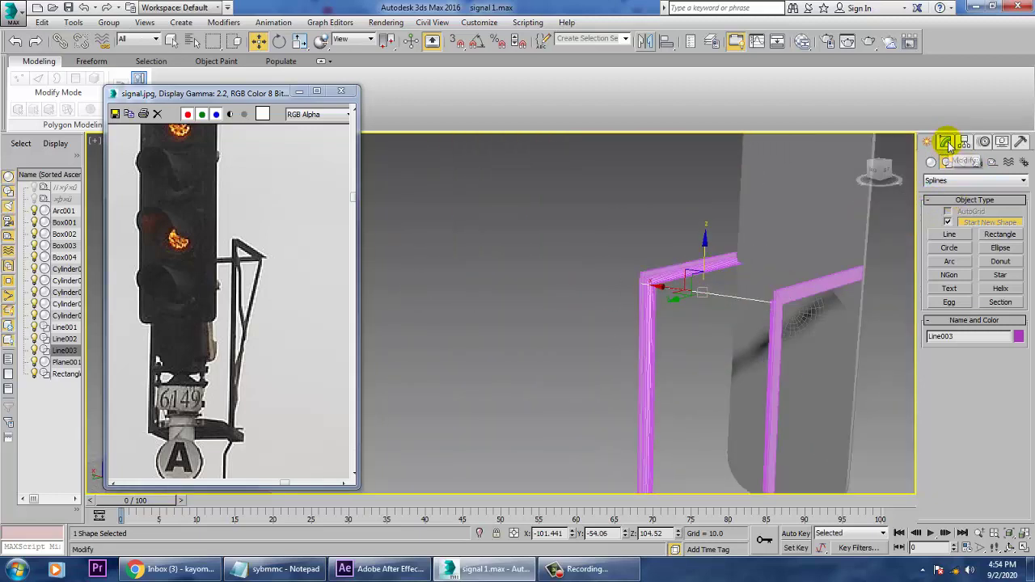
- Apply a Sweep modifier to the crossbar line between the frames
click(947, 142)
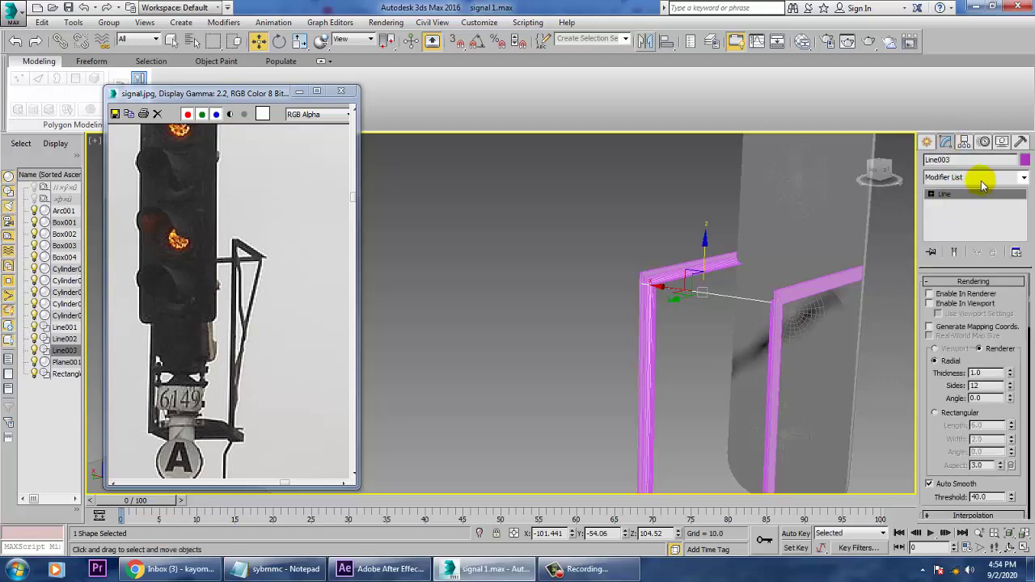
click(980, 179)
text(sw)
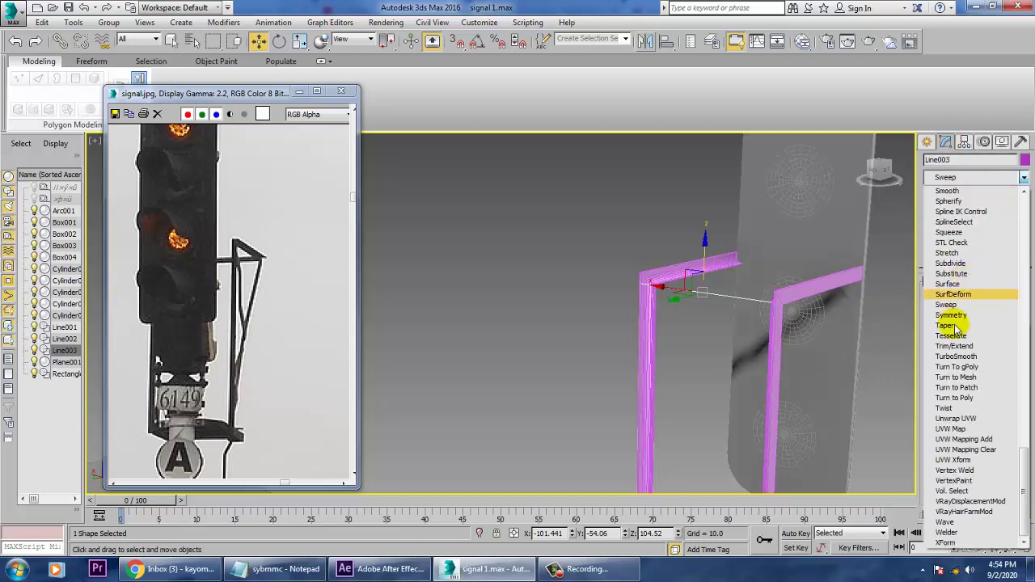
click(948, 305)
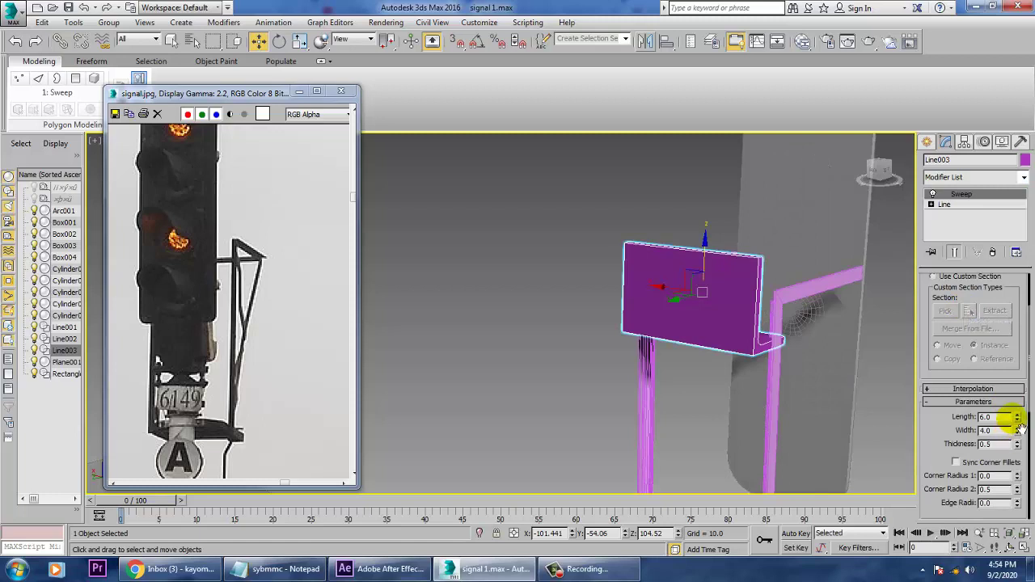
- Set the crossbar's sweep section to length 0.399 and width 0.966, using the side frame's section as reference
drag(1019, 425, 1027, 465)
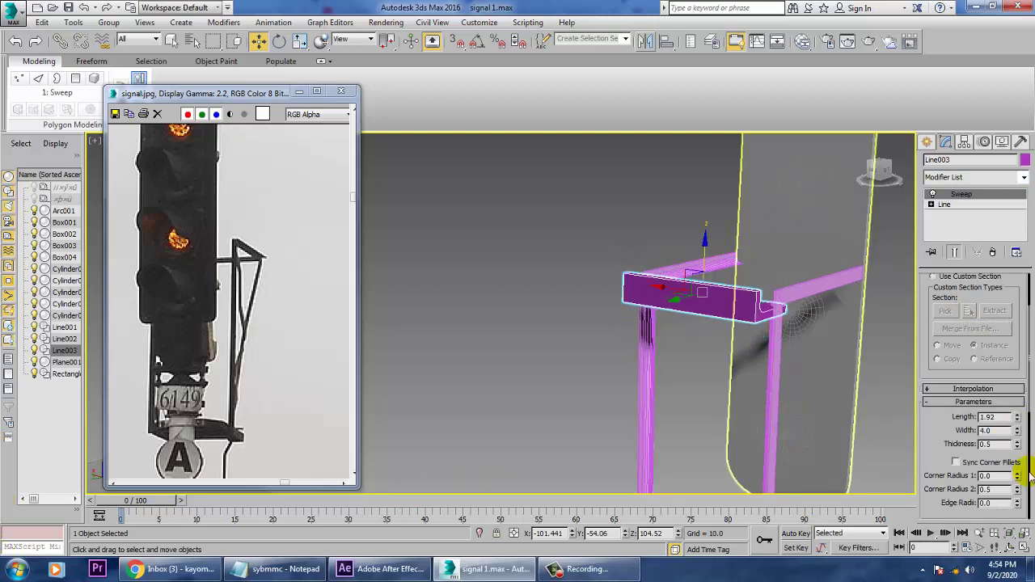
click(778, 411)
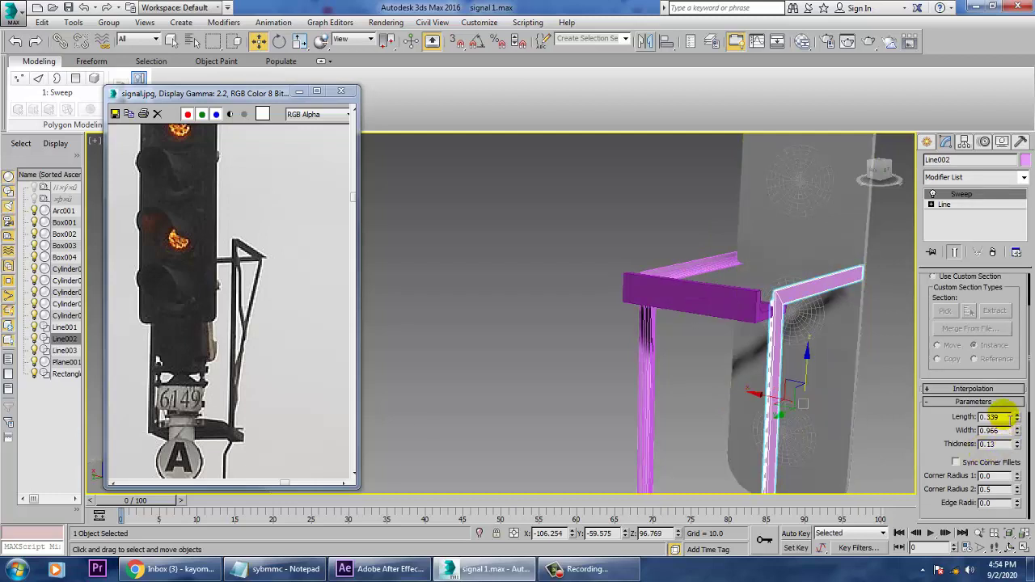
click(733, 307)
double_click(1006, 418)
text(0.3)
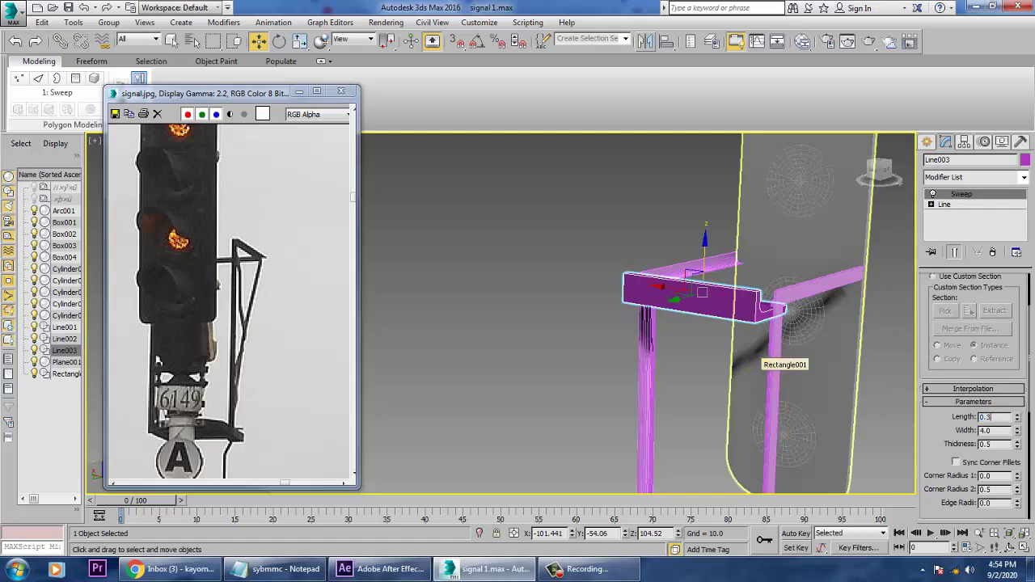
text(99)
key(Tab)
text(0.9)
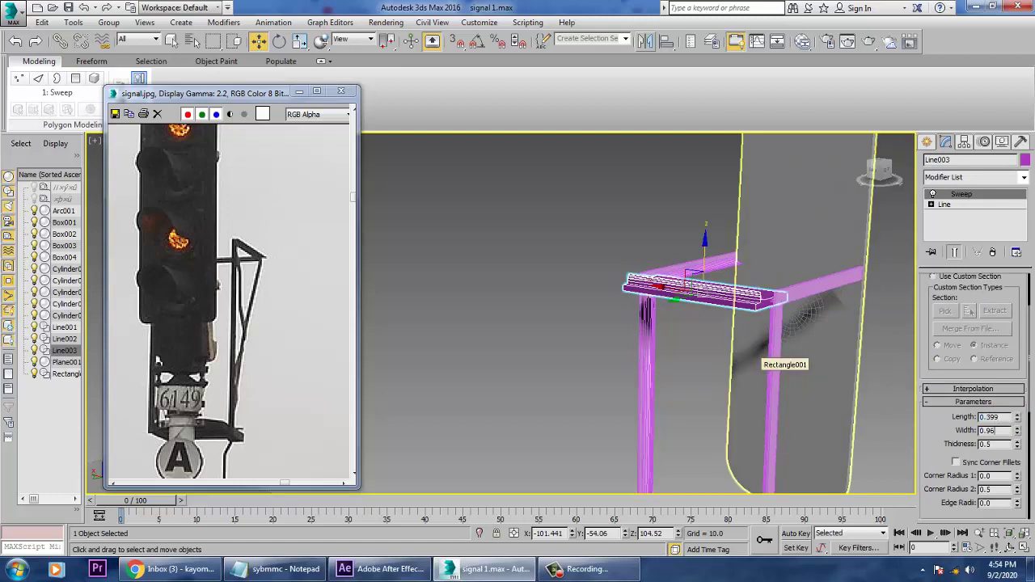
text(66)
key(Return)
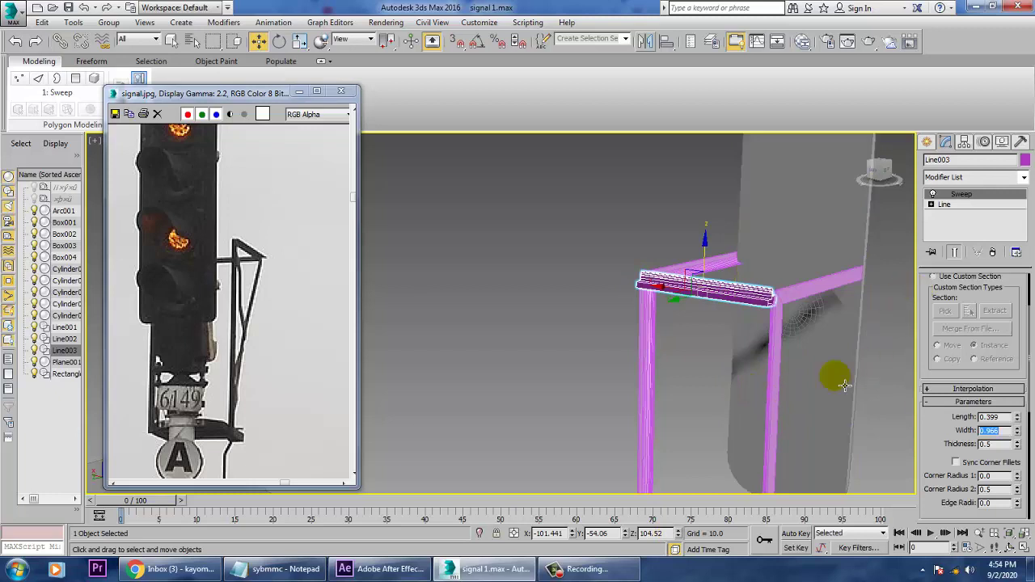
- Check the side frame's section thickness and set the crossbar's thickness to 0.13 to match it
click(782, 373)
click(707, 290)
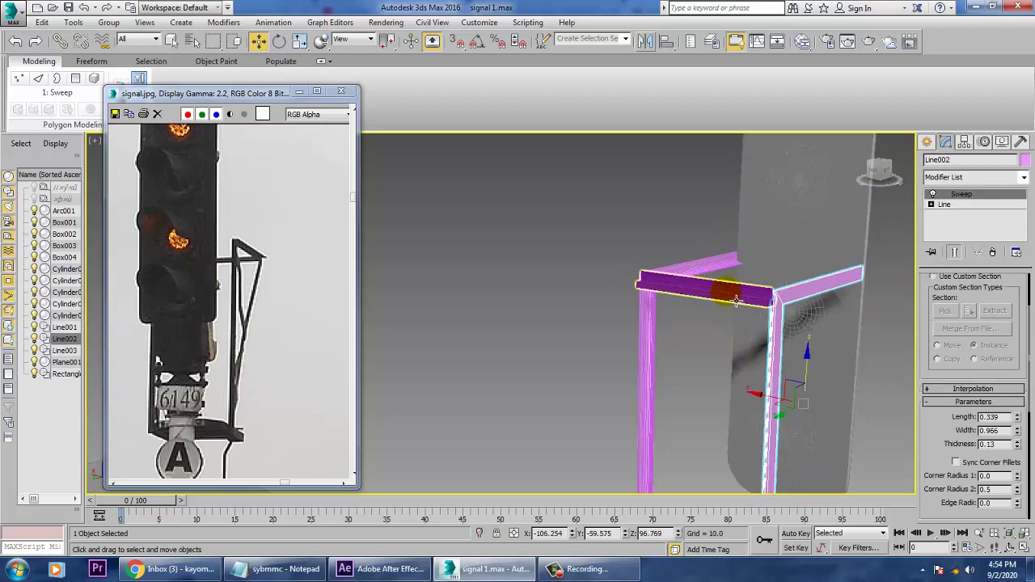
drag(1006, 446, 866, 423)
text(0.13)
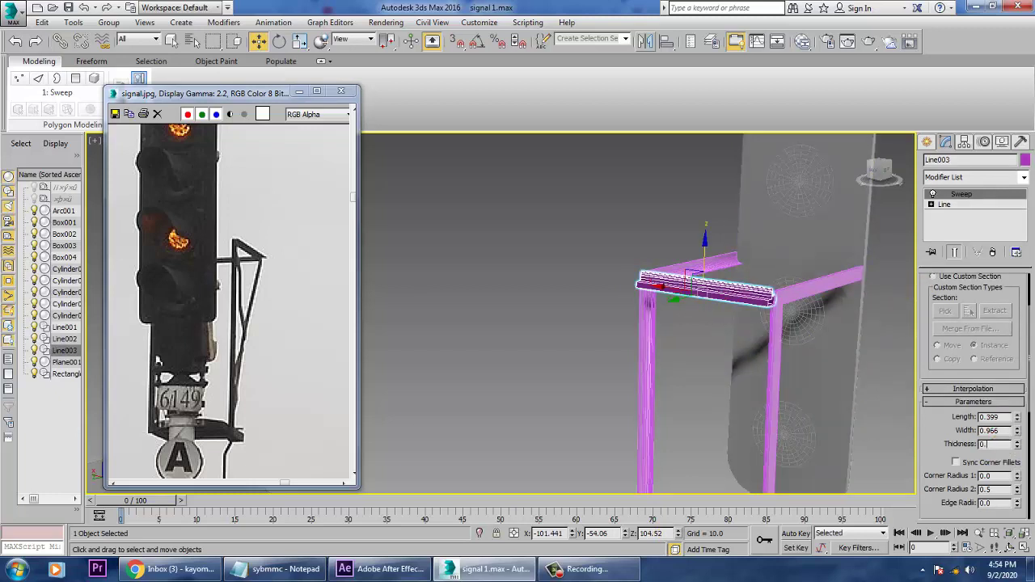
key(Return)
- Turn on angle snap and rotate the crossbar around its long axis so its angle profile fits the frame corners
alt+middle_drag(828, 300, 647, 309)
scroll(737, 300, up, 2)
key(e)
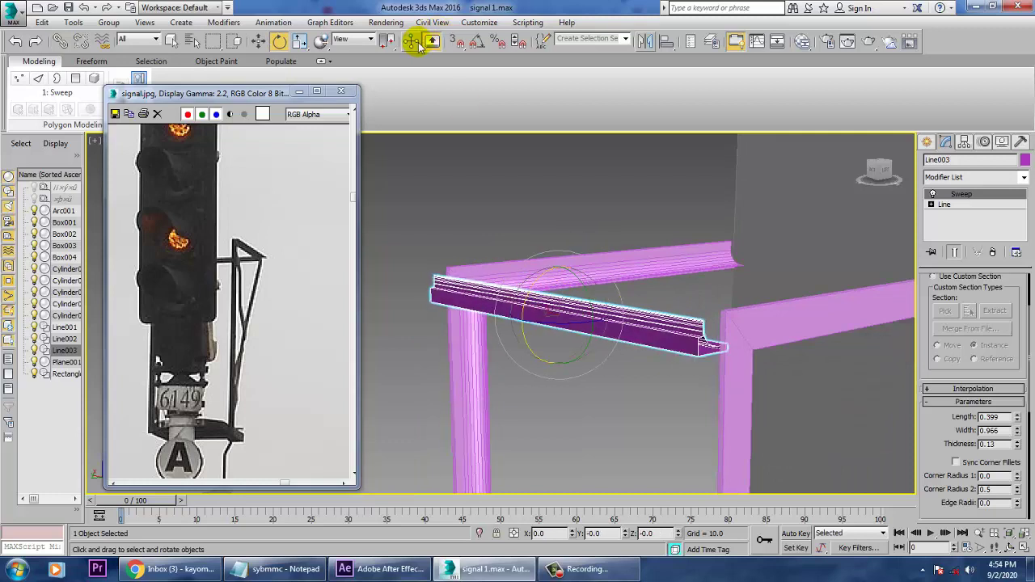
click(478, 42)
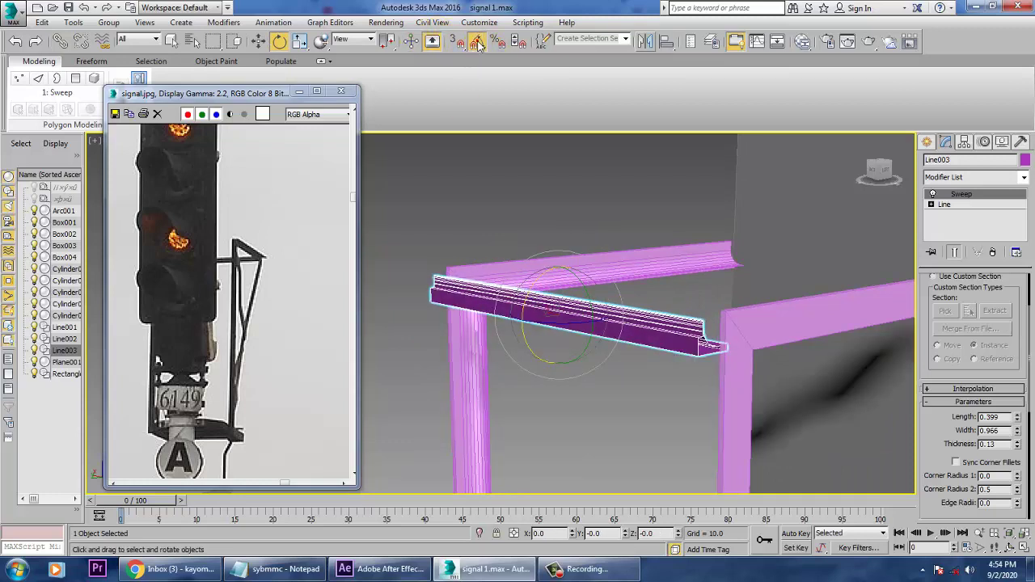
drag(535, 322, 622, 219)
key(w)
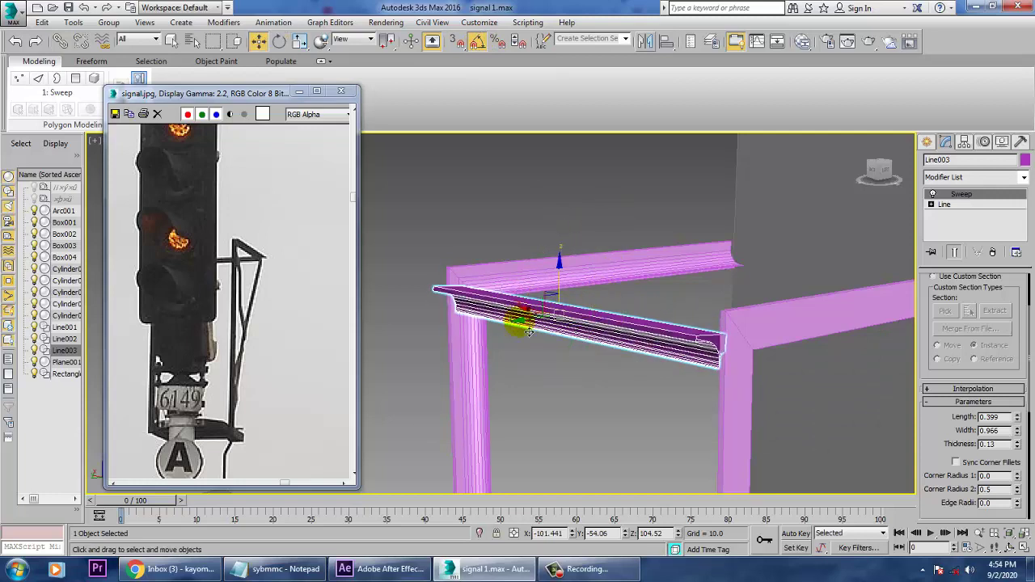
- Move the crossbar about 0.6 units outward along negative Y and 0.4 units up onto the frames' upper corners
drag(530, 329, 584, 264)
scroll(602, 283, down, 8)
alt+middle_drag(683, 342, 597, 333)
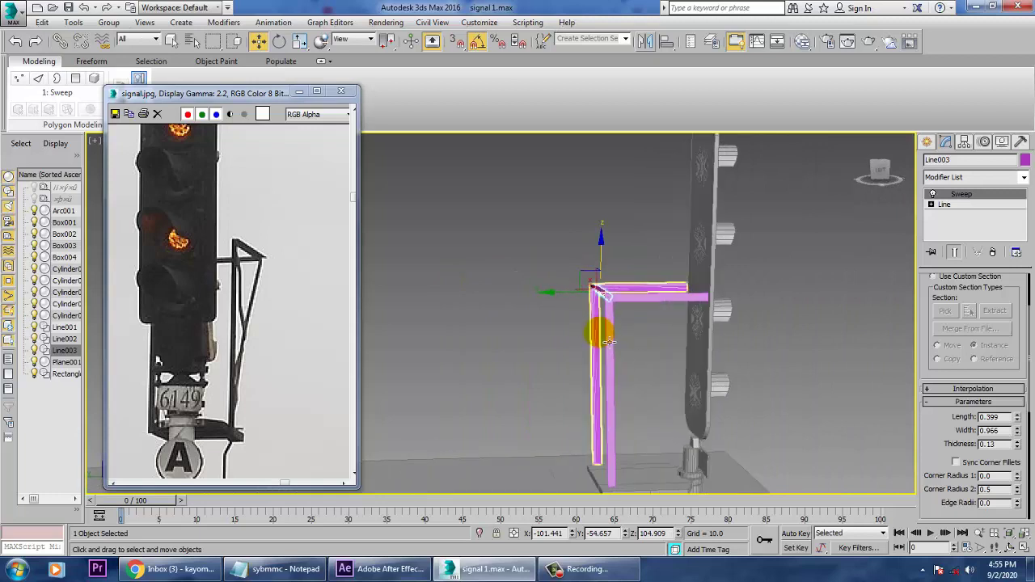
- Examine the ladder and post below the platform in the reference photo against the modelled signal
click(276, 360)
middle_drag(716, 467, 702, 310)
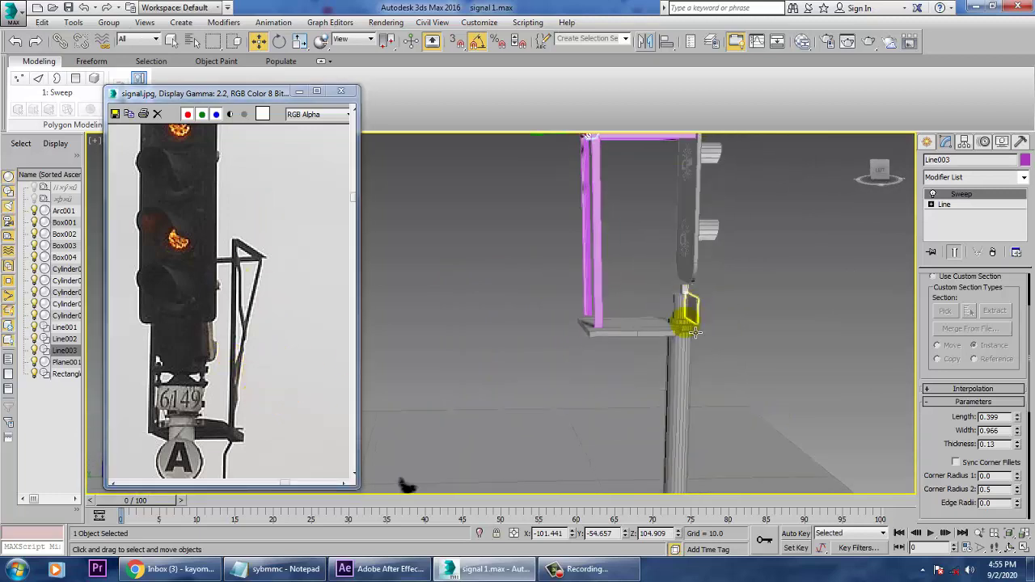
middle_drag(197, 465, 221, 319)
scroll(219, 324, down, 1)
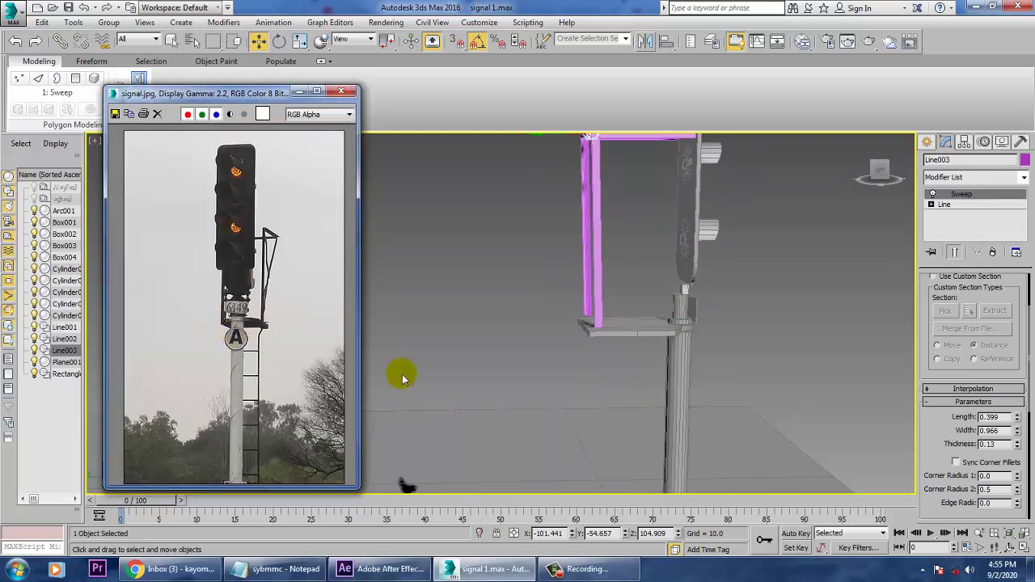
middle_drag(803, 408, 702, 271)
scroll(702, 271, down, 2)
click(228, 428)
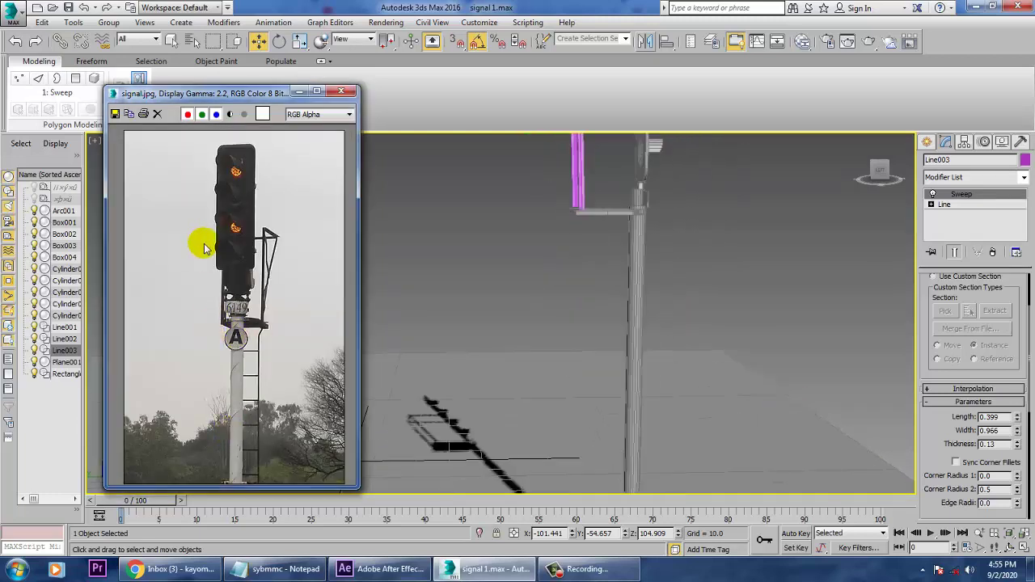
scroll(683, 293, down, 3)
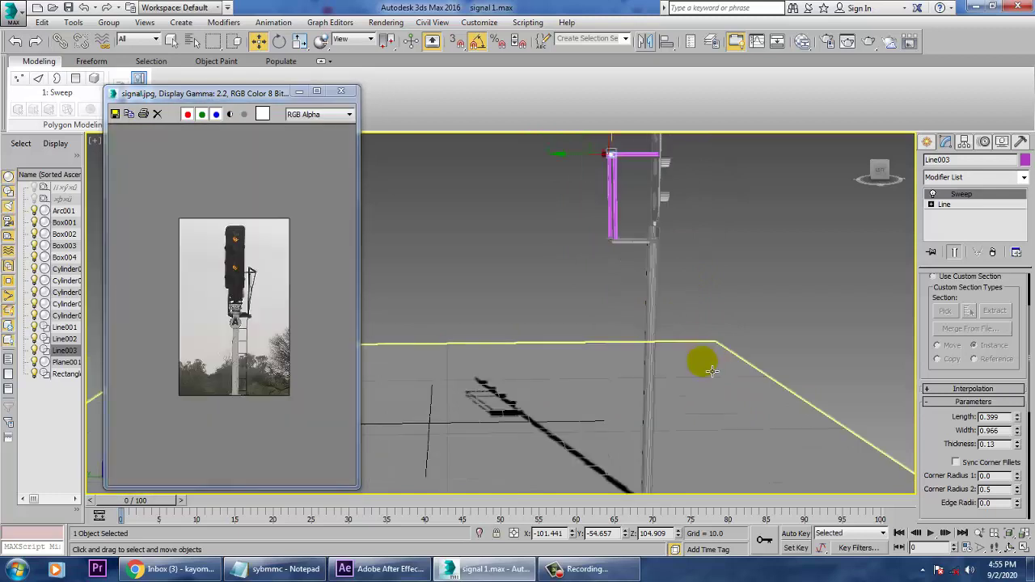
- Draw a ladder rail line in the left view, with a short slant at the platform's outer edge and a long run to ground level
key(alt+w)
middle_drag(762, 230, 743, 225)
key(alt+w)
key(alt+w)
middle_click(451, 400)
key(alt+w)
middle_drag(451, 402, 518, 290)
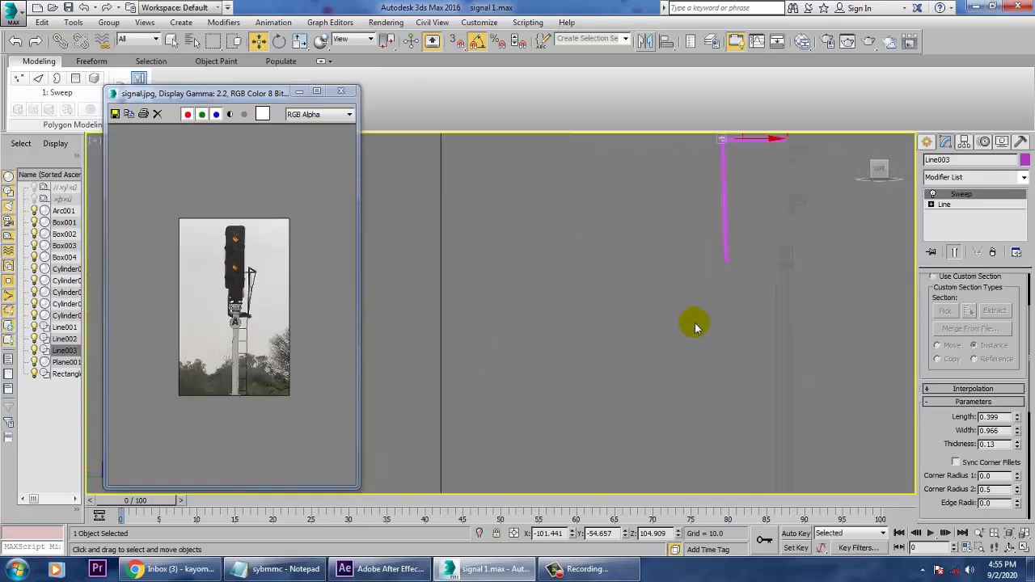
click(927, 142)
click(270, 335)
scroll(246, 336, up, 2)
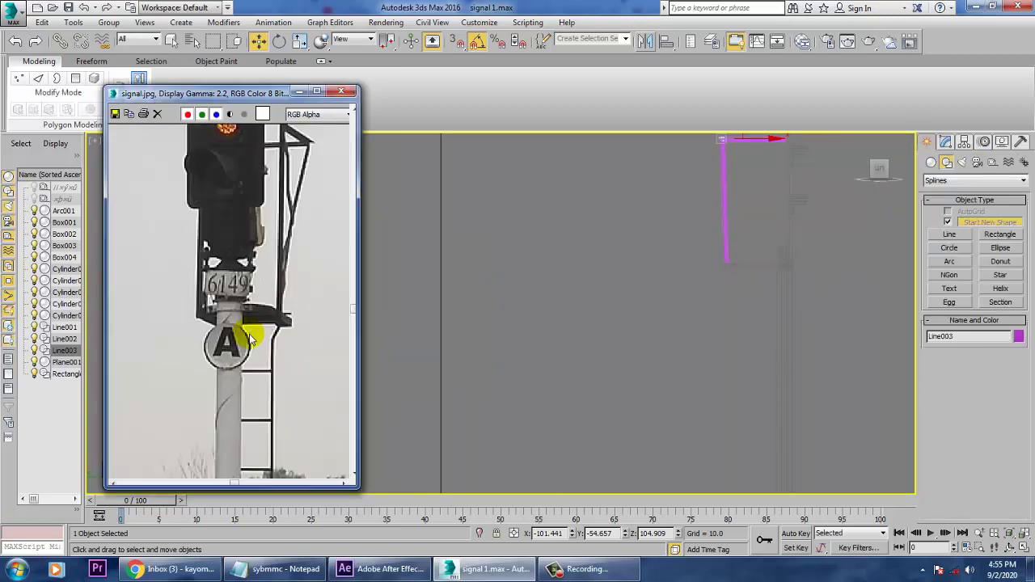
click(950, 235)
click(725, 269)
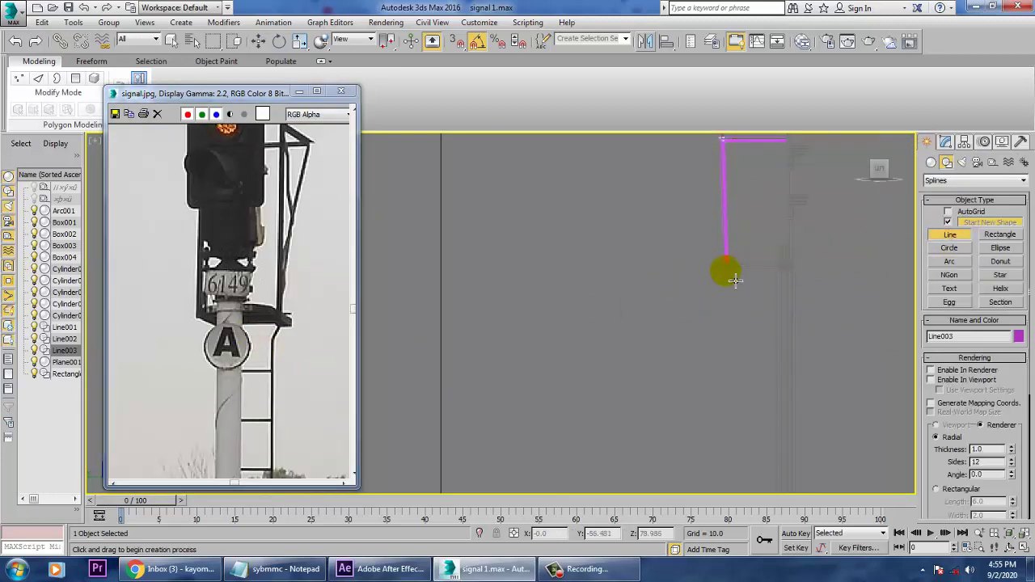
click(733, 289)
middle_drag(733, 407, 710, 162)
middle_drag(715, 453, 715, 220)
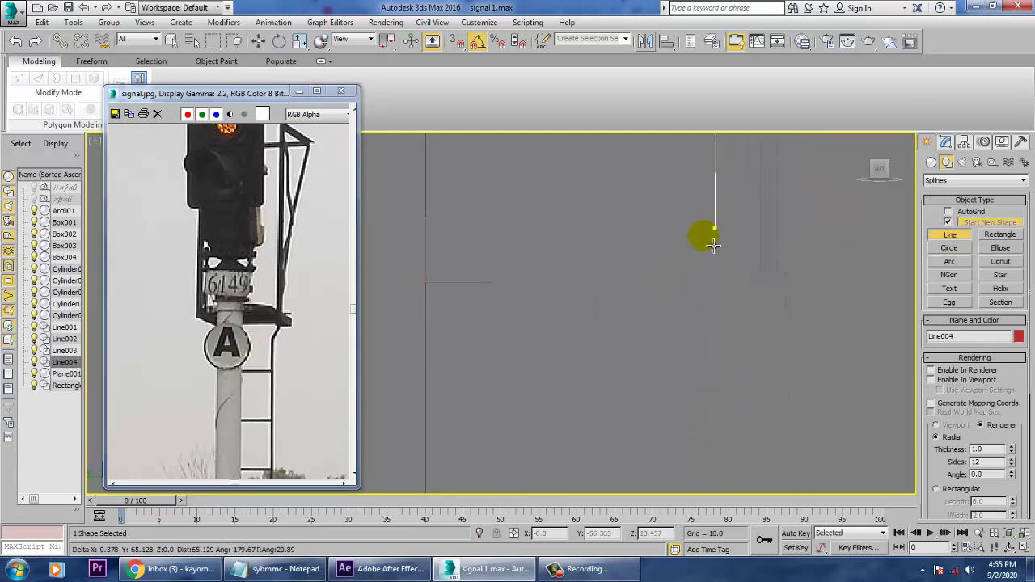
click(652, 278)
right_click(653, 278)
- Move the ladder rail line about 97 units along negative X so it stands beside the post beneath the platform
scroll(711, 358, down, 3)
key(w)
key(alt+w)
right_click(825, 415)
key(alt+w)
alt+middle_drag(712, 381, 748, 393)
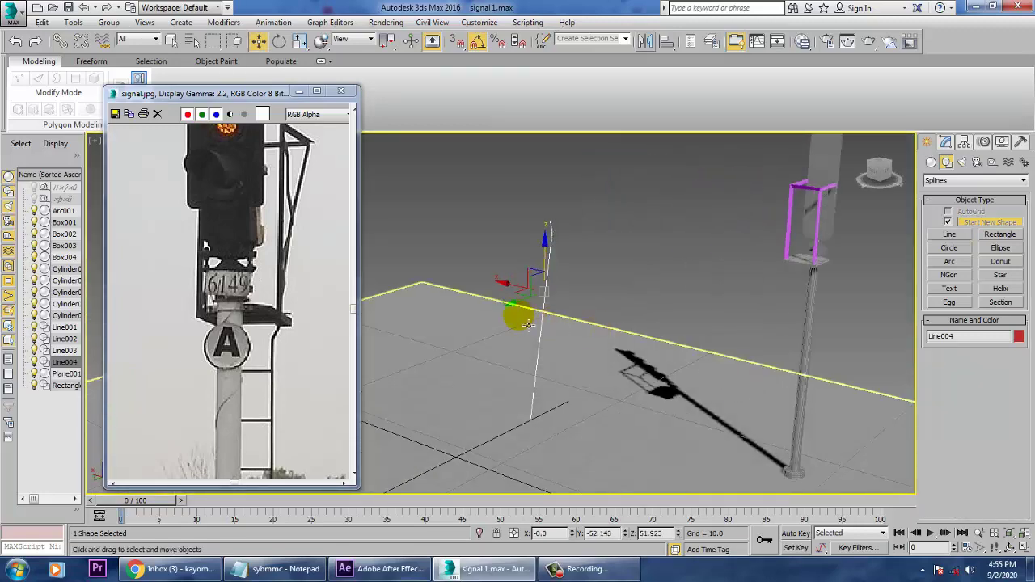
drag(518, 289, 740, 361)
alt+middle_drag(740, 362, 727, 390)
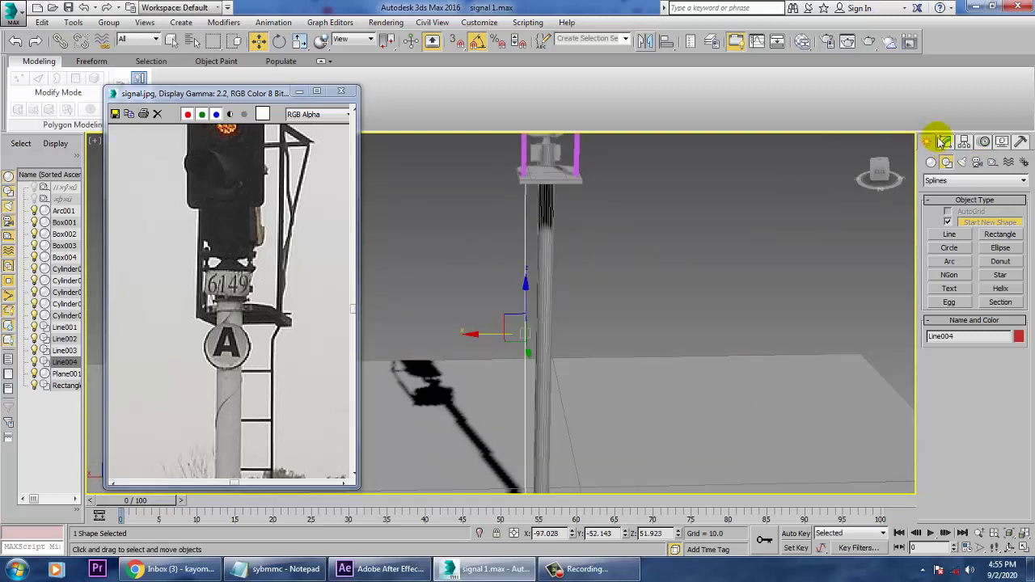
- Give the ladder rail line a rectangular cross-section and enable it in both the renderer and the viewport
click(945, 143)
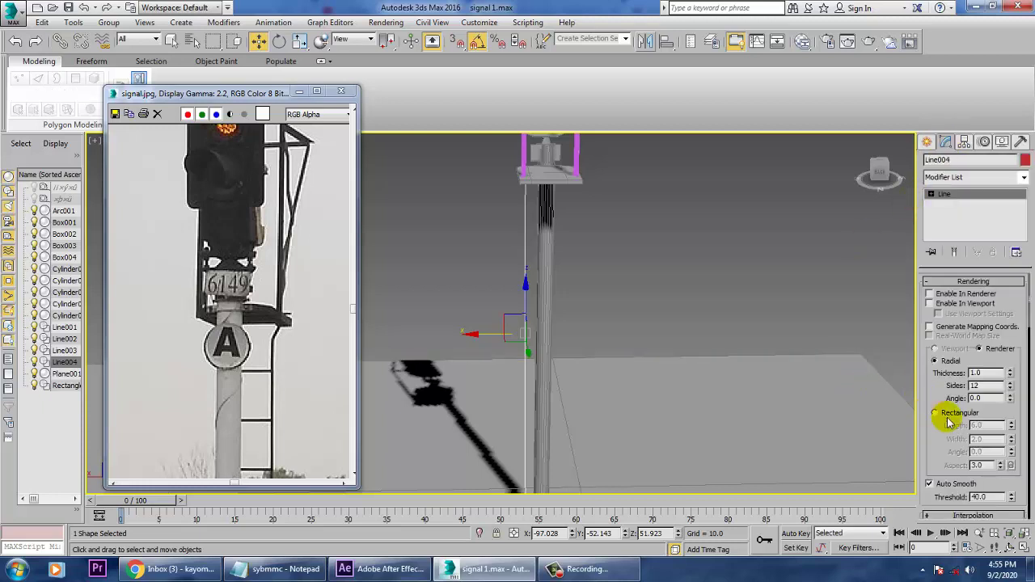
click(942, 413)
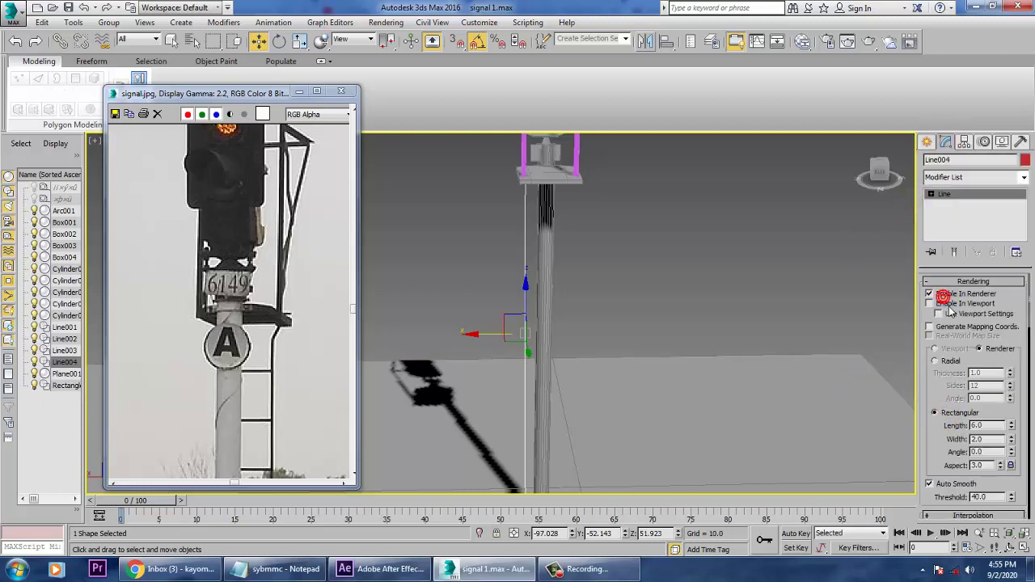
click(950, 305)
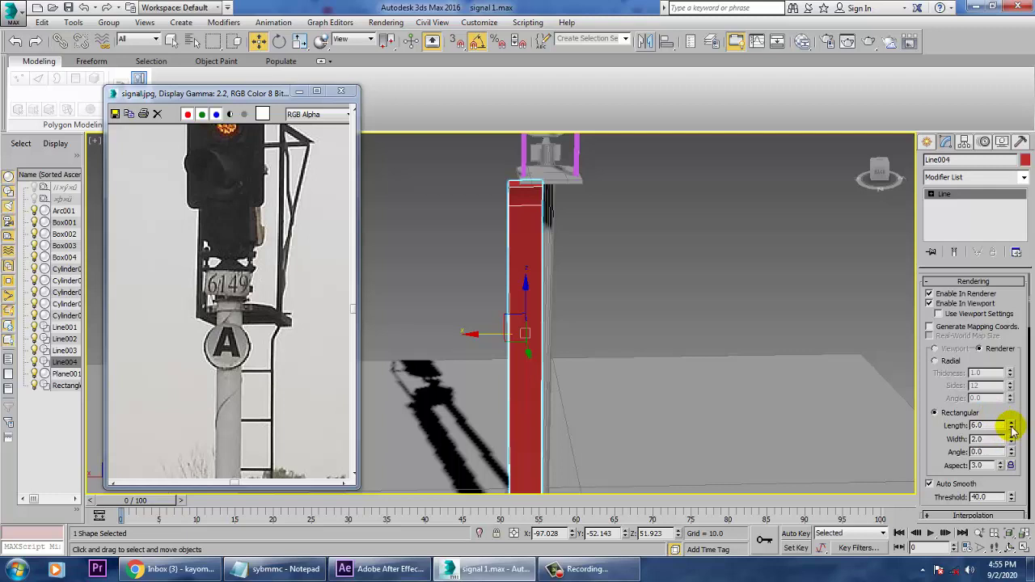
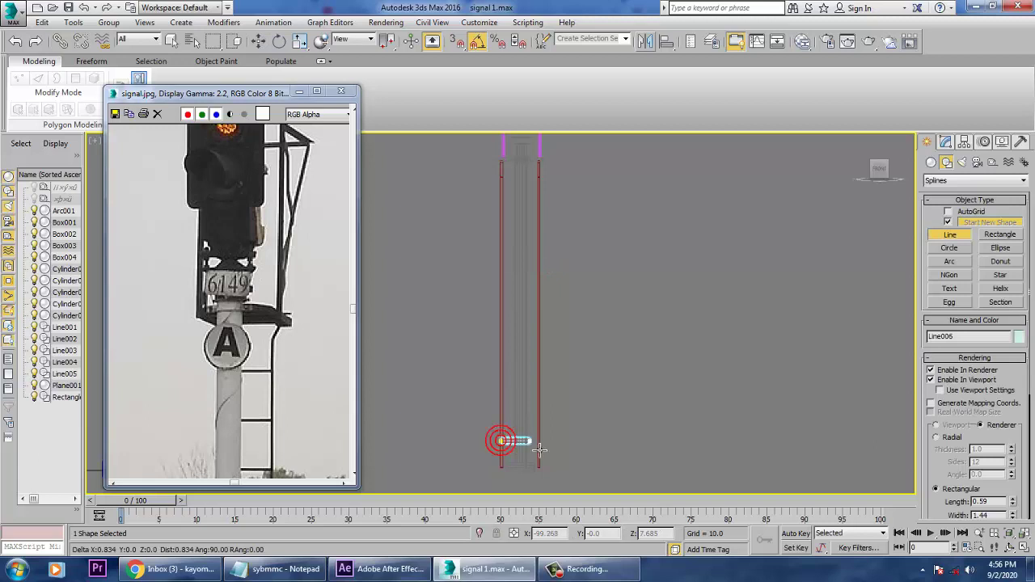
- Complete a rung about 9.7 units long between the rails near ground level and move it about 44.7 units along negative Y onto the ladder
right_click(548, 449)
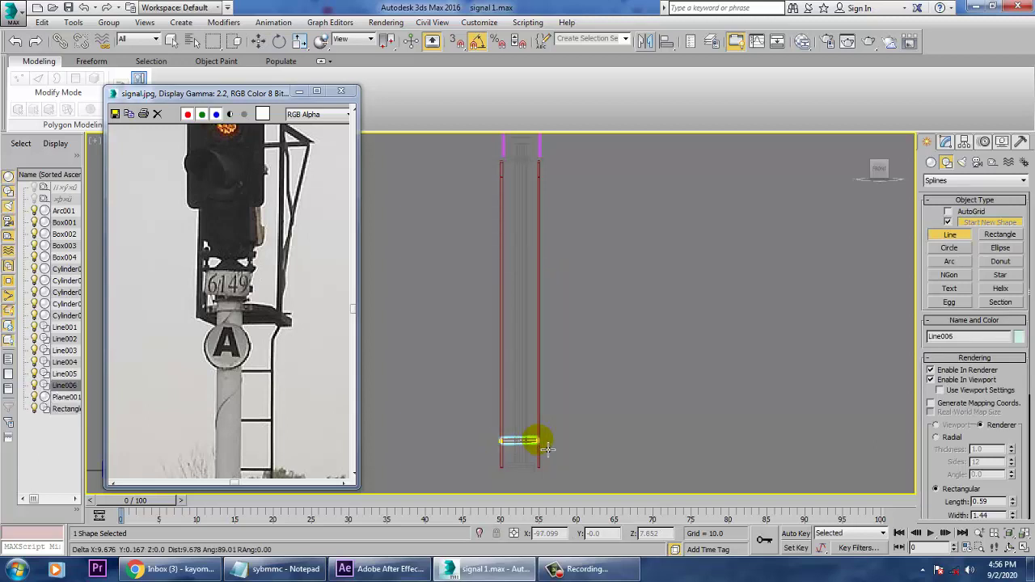
right_click(548, 448)
key(alt+w)
right_click(625, 431)
key(z)
key(alt+w)
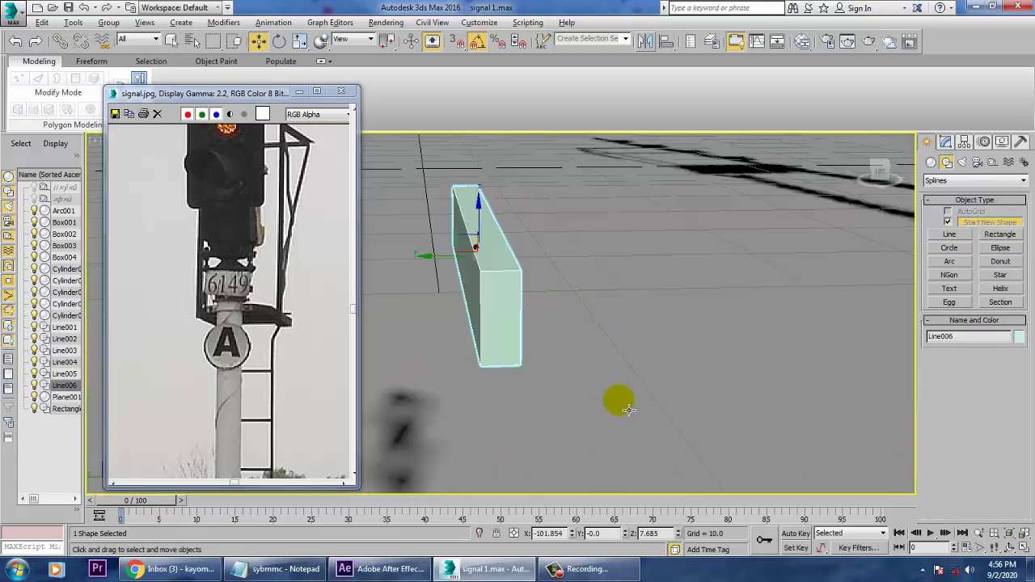
scroll(640, 377, down, 8)
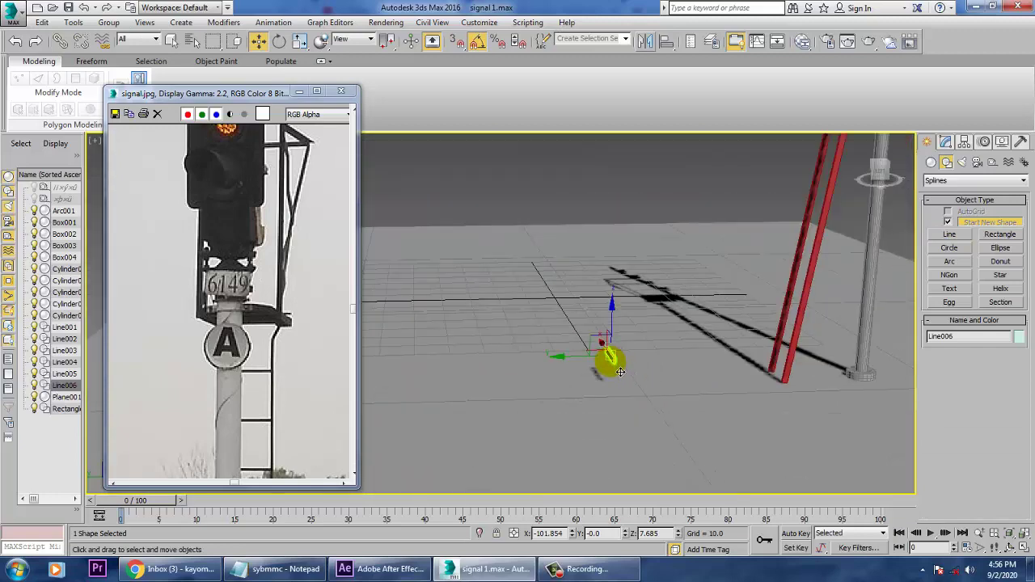
drag(576, 368, 747, 375)
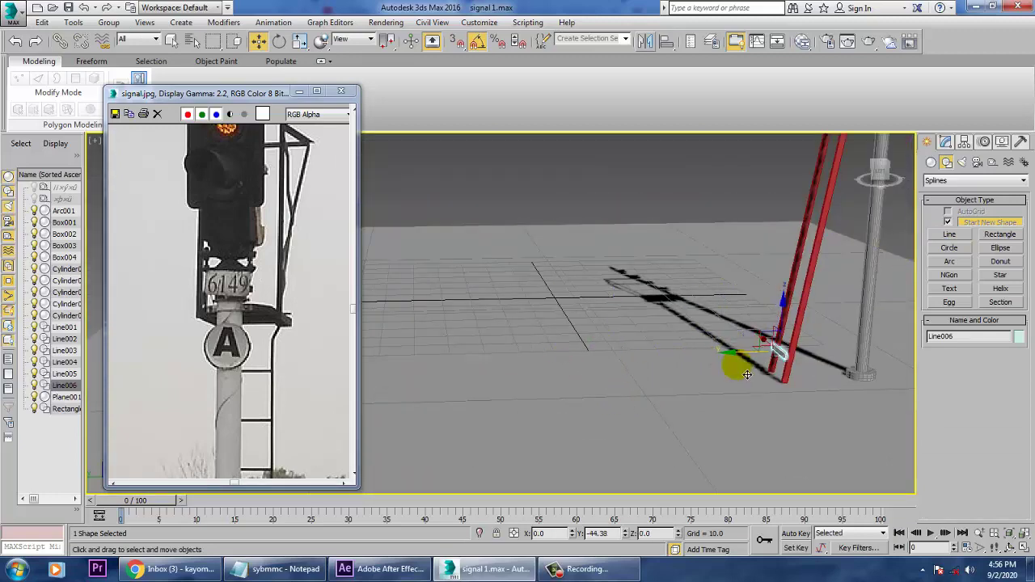
key(z)
alt+middle_drag(712, 334, 761, 341)
scroll(607, 303, down, 4)
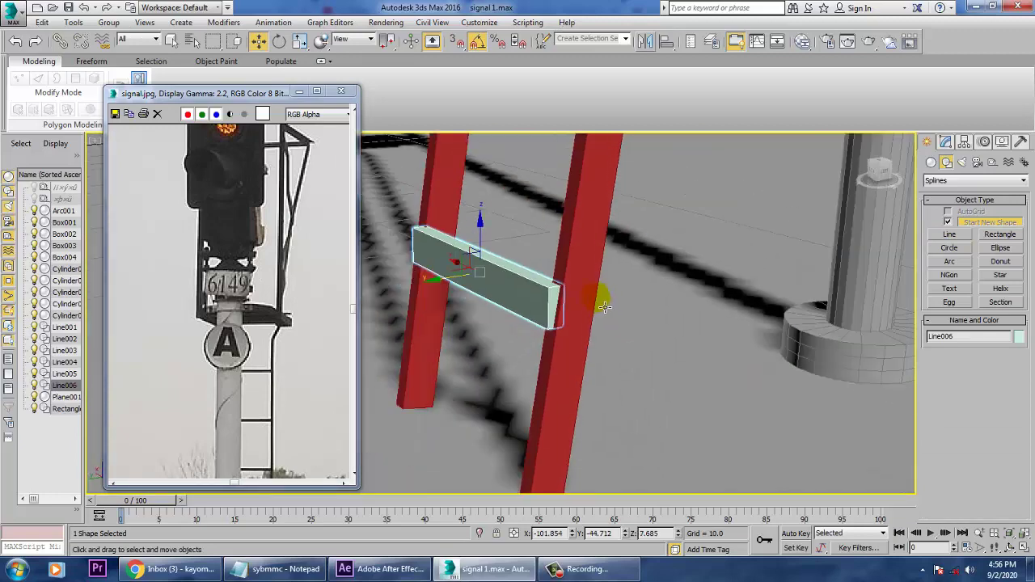
key(e)
drag(464, 241, 492, 231)
key(ctrl+z)
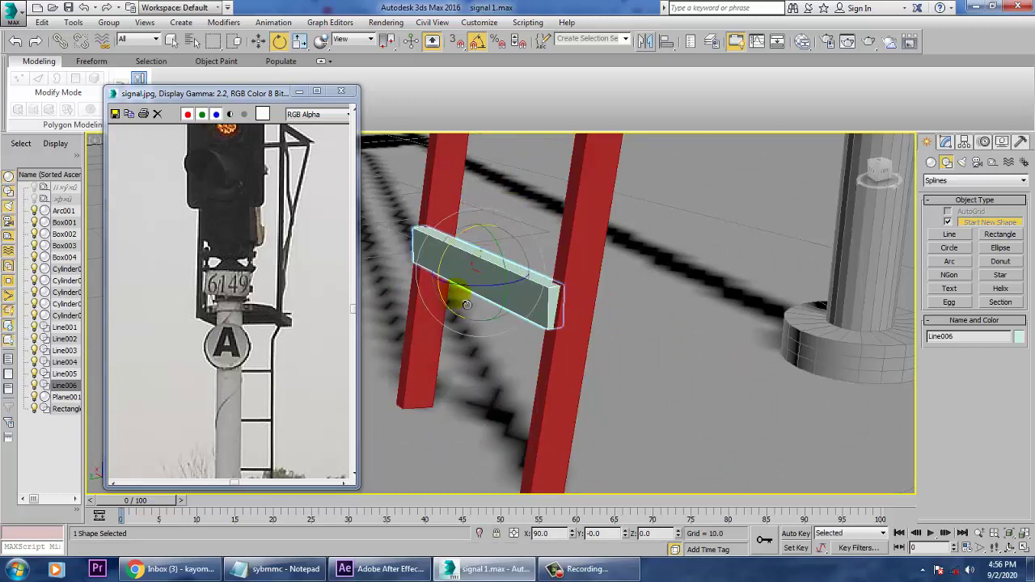
- Rotate the rung -85 degrees about X so it lies flat, and shift it about 0.7 units along negative Y between the rails
key(r)
drag(437, 293, 450, 330)
key(e)
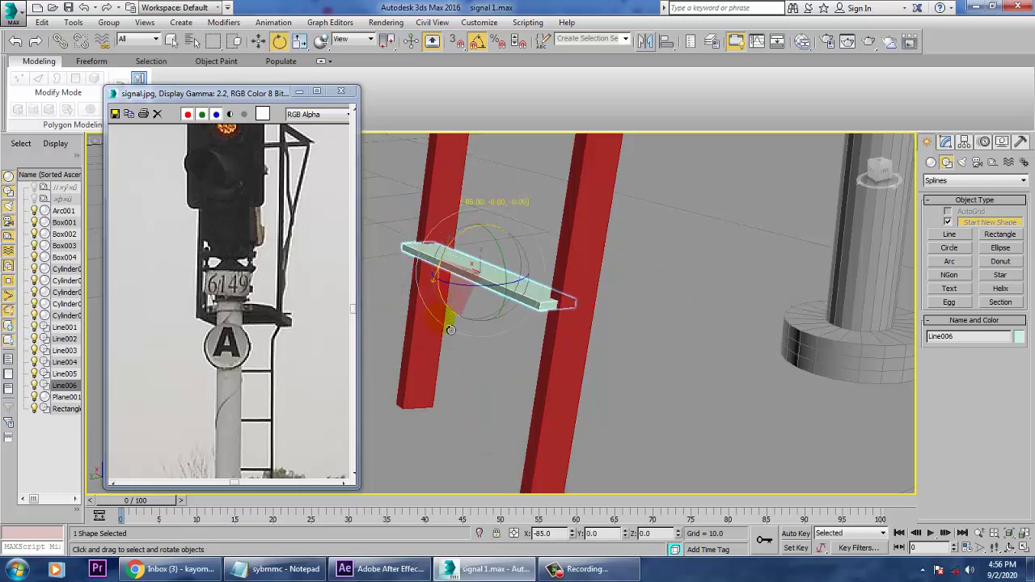
key(w)
mouse_move(464, 287)
mouse_down()
mouse_move(482, 288)
mouse_move(468, 285)
mouse_up()
key(r)
key(w)
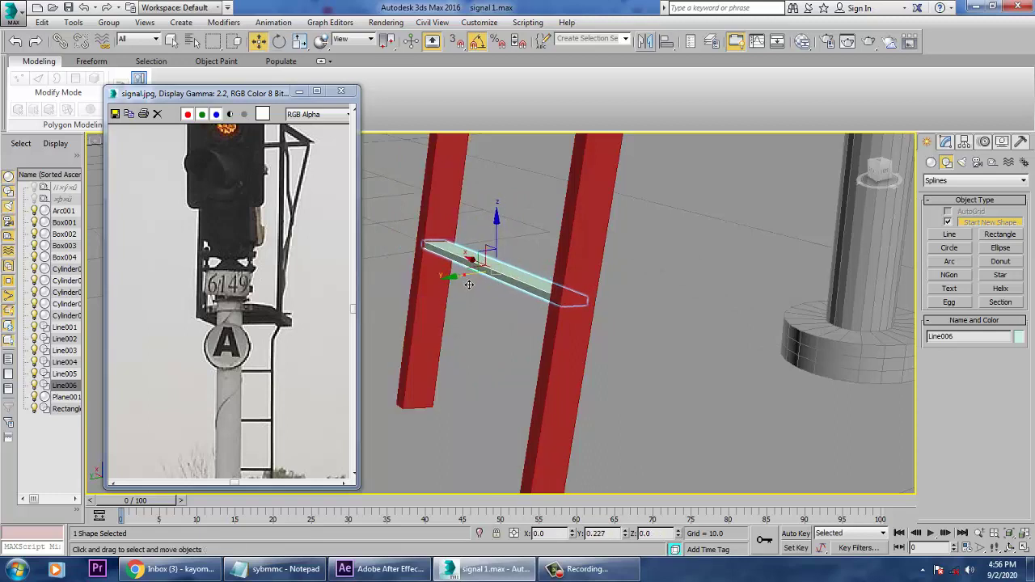
- Copy the rung in the left view, placing the duplicate about 9.6 units higher along the slanted rails
key(alt+w)
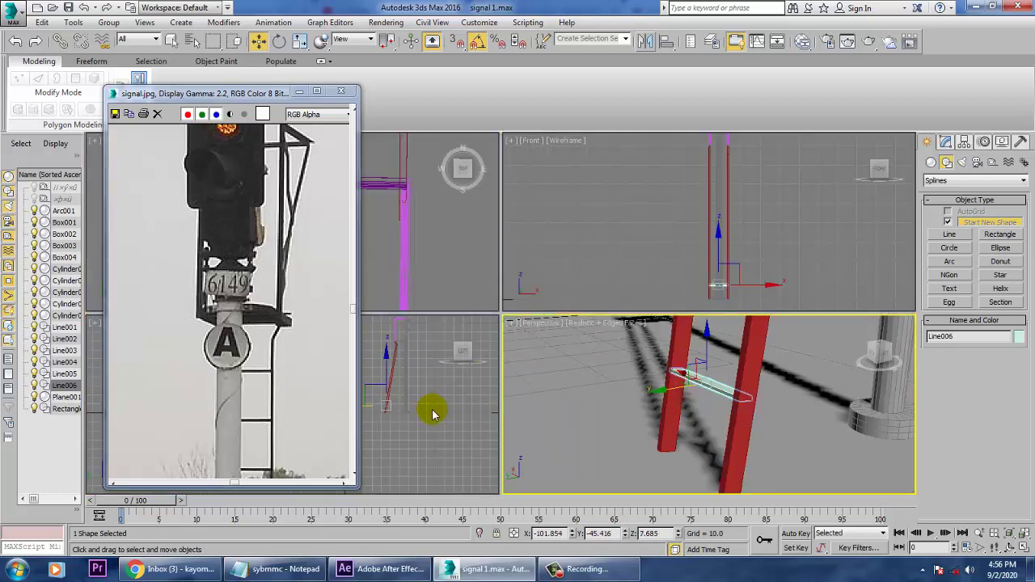
right_click(409, 409)
key(alt+w)
key(z)
scroll(544, 368, down, 8)
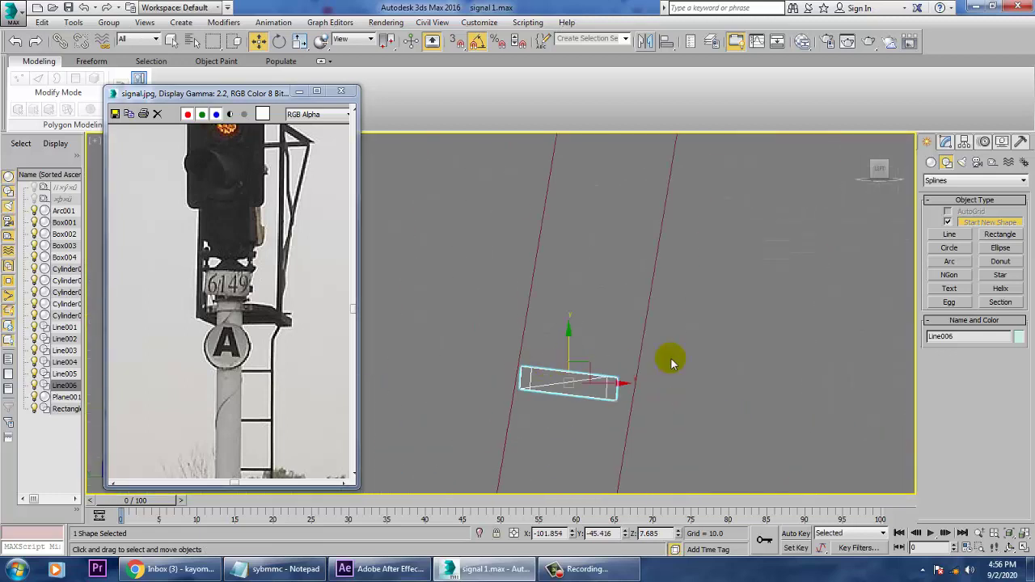
scroll(592, 359, down, 4)
middle_drag(530, 397, 522, 403)
scroll(524, 401, down, 3)
middle_drag(589, 405, 554, 422)
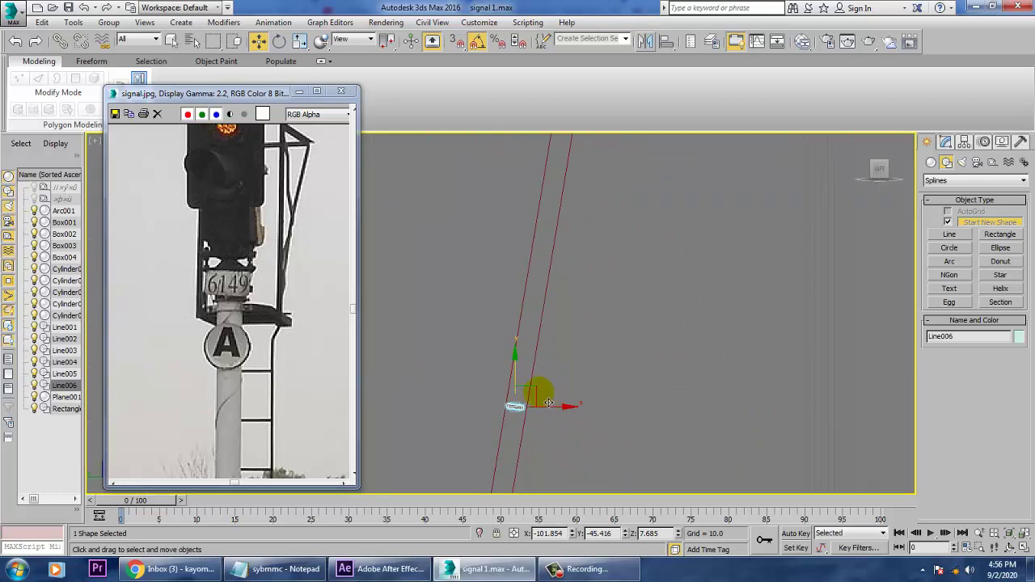
shift+drag(541, 396, 569, 260)
click(520, 339)
- Add two more rung copies up the slanted rails, with the upper one at about Z 41.3
middle_drag(671, 284, 579, 432)
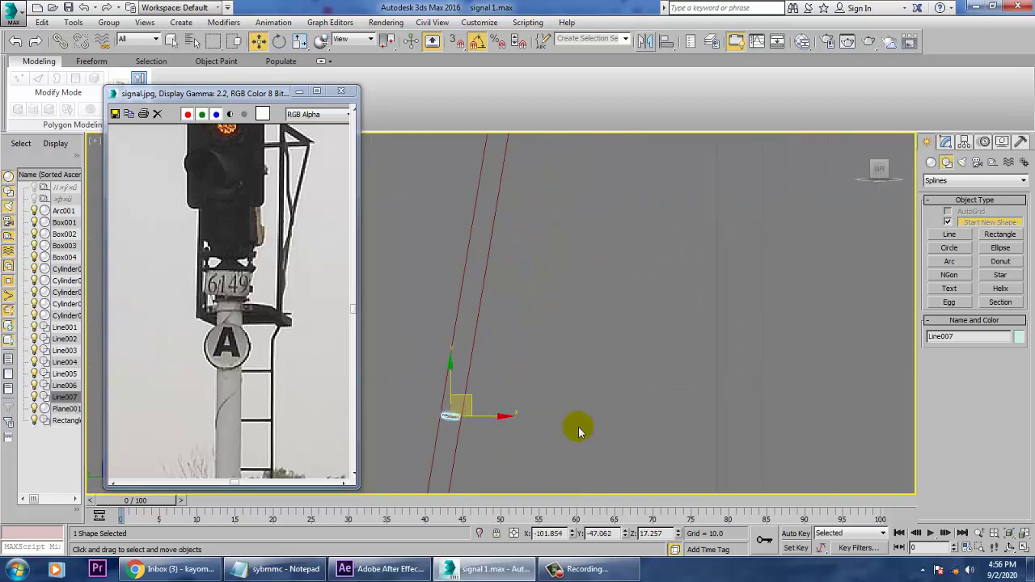
scroll(550, 393, down, 3)
mouse_move(527, 393)
mouse_down()
mouse_move(521, 356)
mouse_move(545, 299)
mouse_move(540, 312)
mouse_up()
click(520, 341)
middle_drag(651, 326, 612, 441)
scroll(610, 441, down, 1)
mouse_move(538, 435)
mouse_down()
mouse_move(553, 360)
mouse_move(548, 367)
mouse_up()
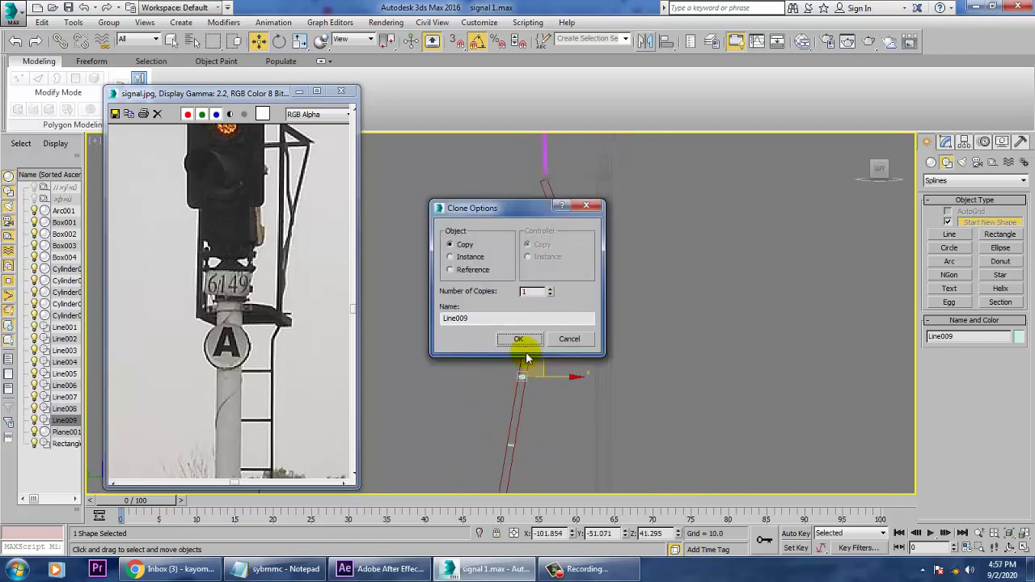
click(529, 344)
- Reselect the highest rung and copy it about 12.3 units up along the rails
key(z)
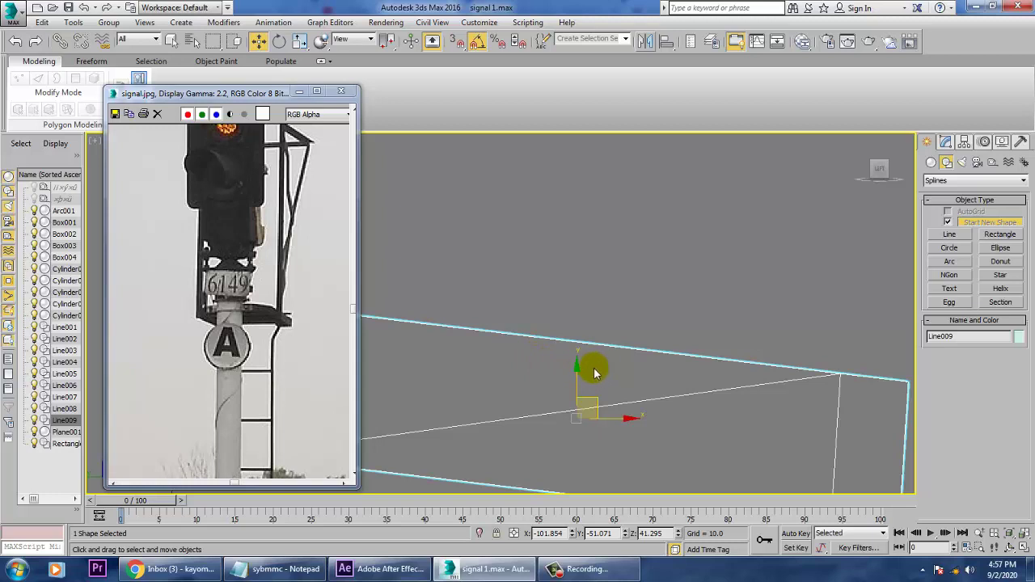
click(630, 303)
scroll(661, 314, down, 5)
scroll(661, 313, down, 5)
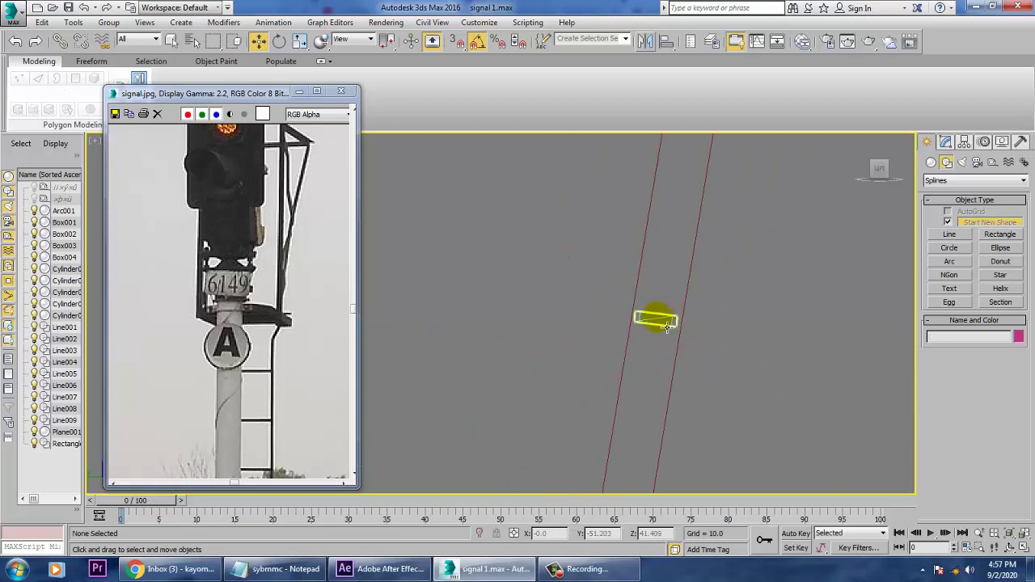
click(658, 320)
scroll(659, 326, down, 4)
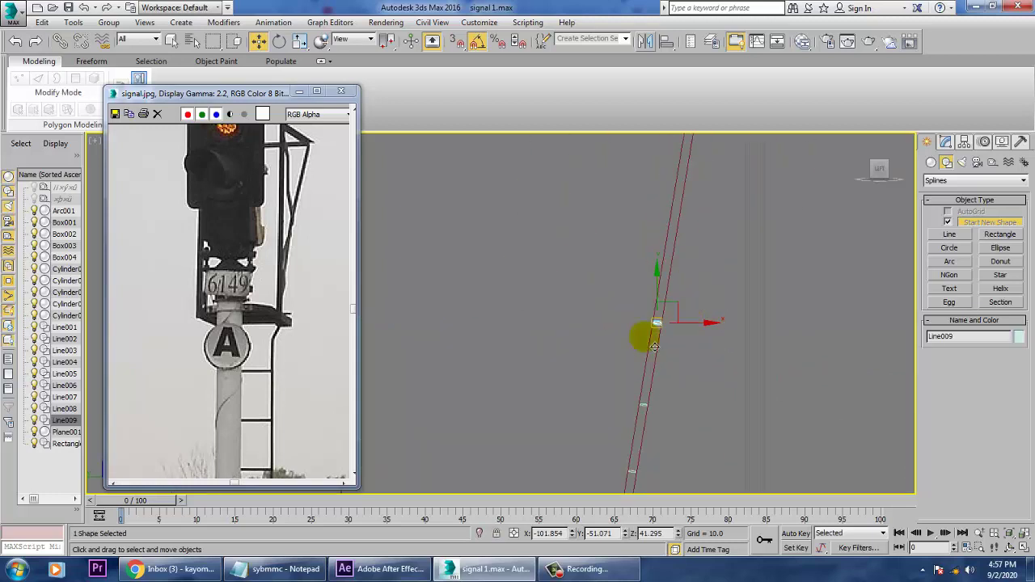
scroll(637, 389, down, 1)
middle_drag(643, 386, 589, 437)
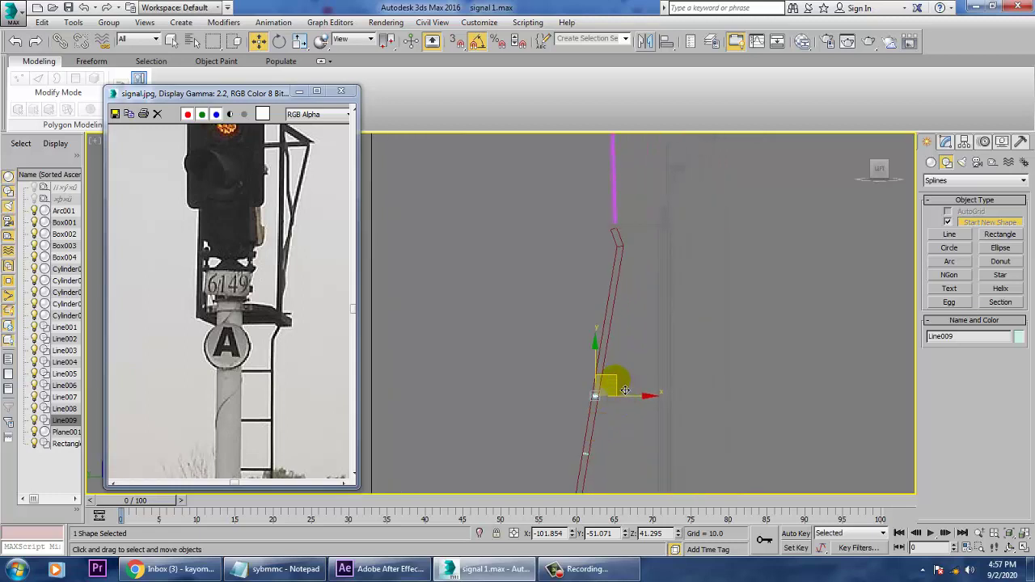
drag(625, 391, 634, 335)
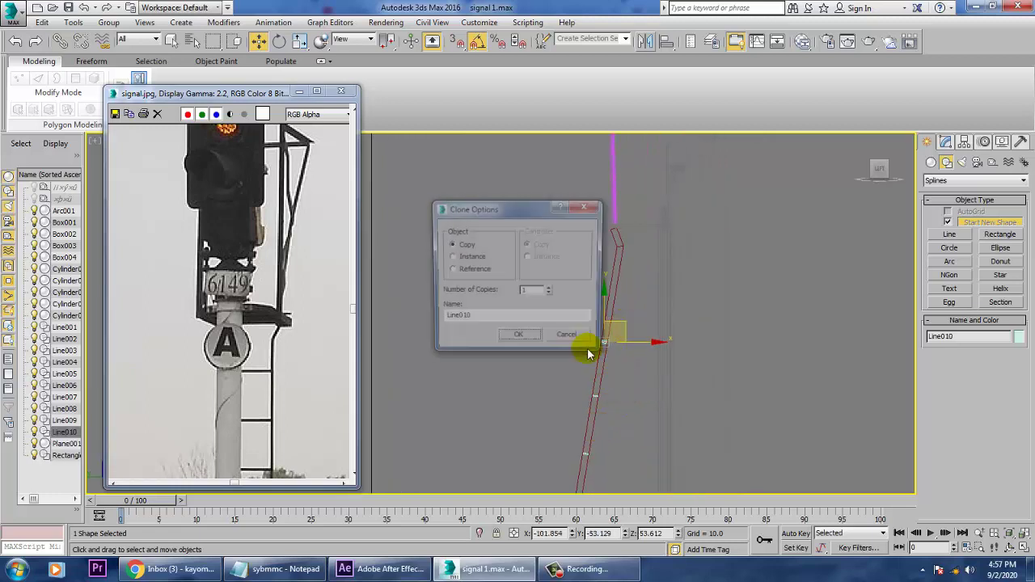
click(519, 342)
- Copy the highest rung to about Z 66.3, just below the bend in the rails
scroll(669, 342, down, 6)
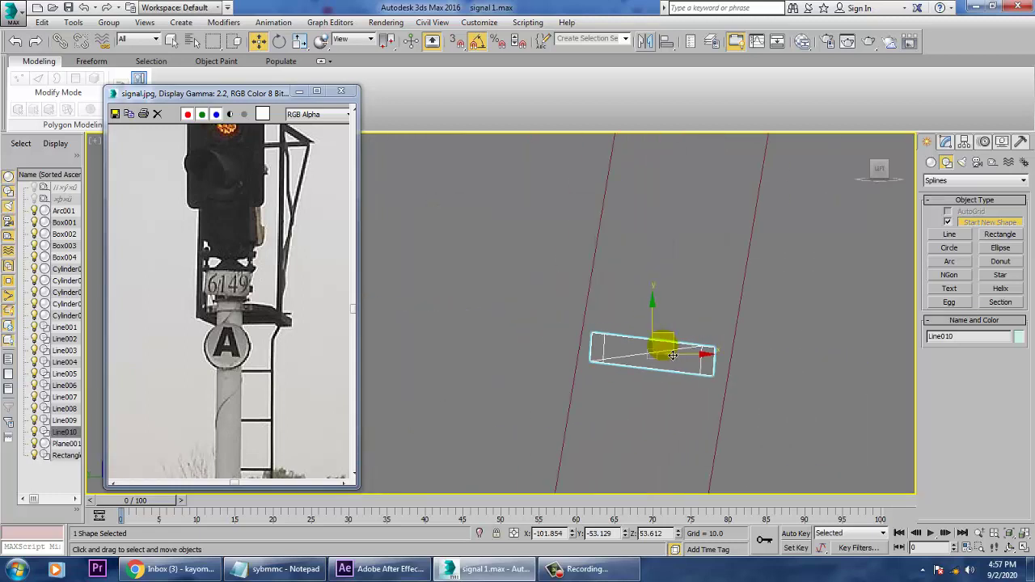
middle_drag(764, 326, 689, 419)
scroll(683, 384, down, 3)
alt+middle_drag(683, 381, 694, 386)
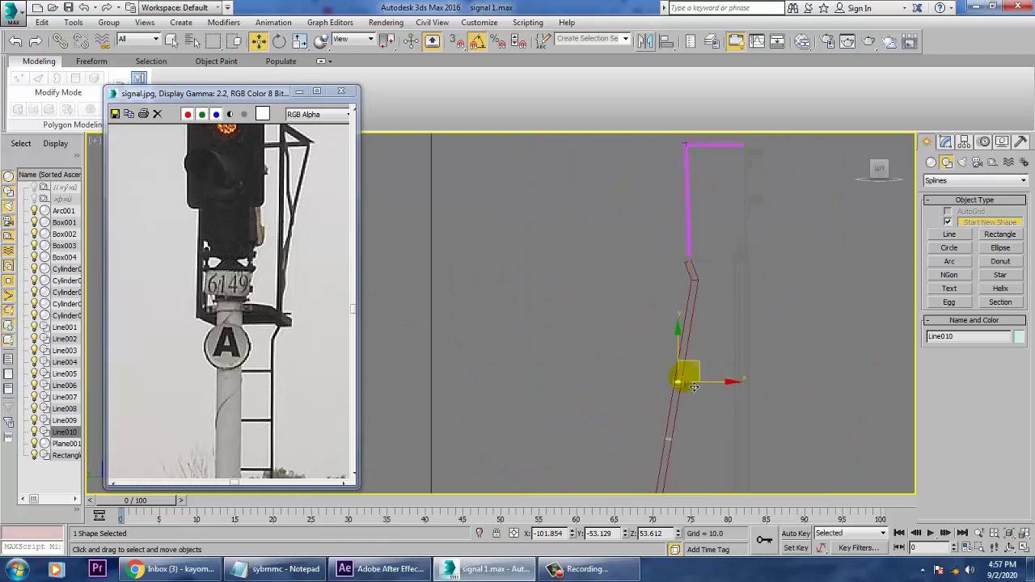
mouse_move(706, 373)
shift+mouse_down()
mouse_move(704, 303)
mouse_move(705, 314)
shift+mouse_up()
click(527, 346)
- Select all objects in the scene and assign them one light grey object colour
key(alt+w)
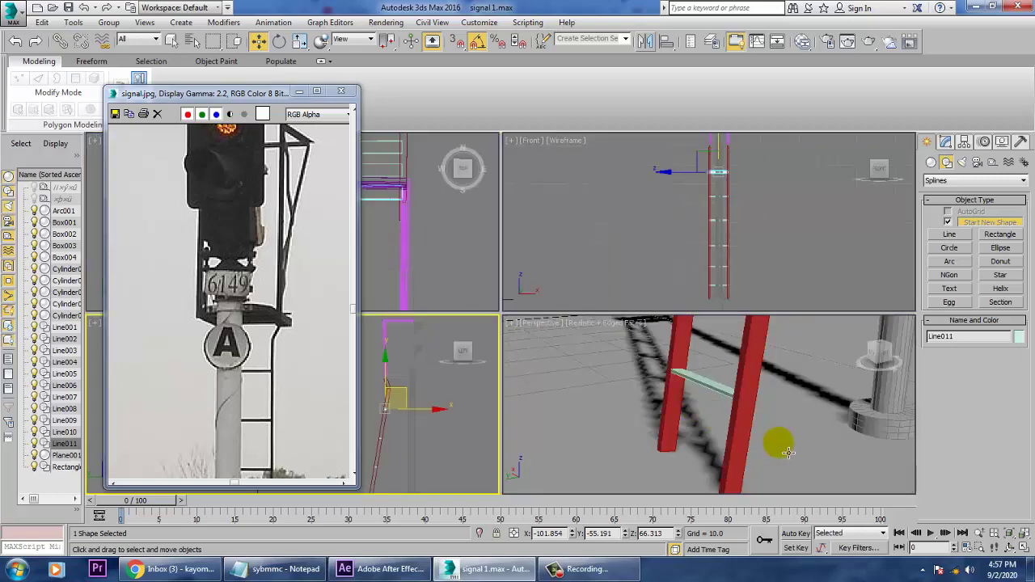
middle_drag(781, 445, 722, 404)
key(alt+w)
scroll(685, 370, down, 8)
scroll(692, 370, up, 6)
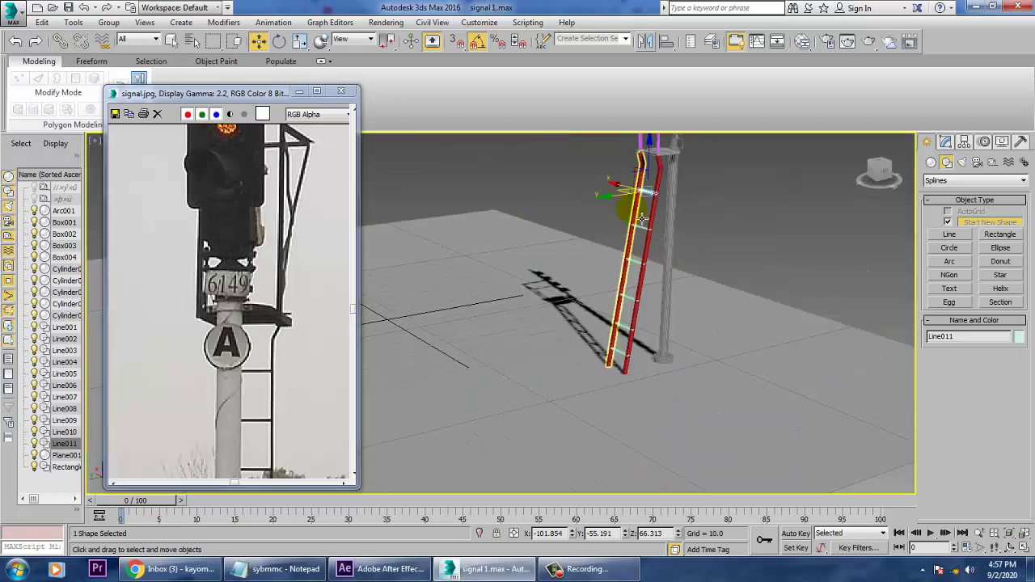
middle_drag(780, 298, 772, 357)
drag(797, 178, 504, 548)
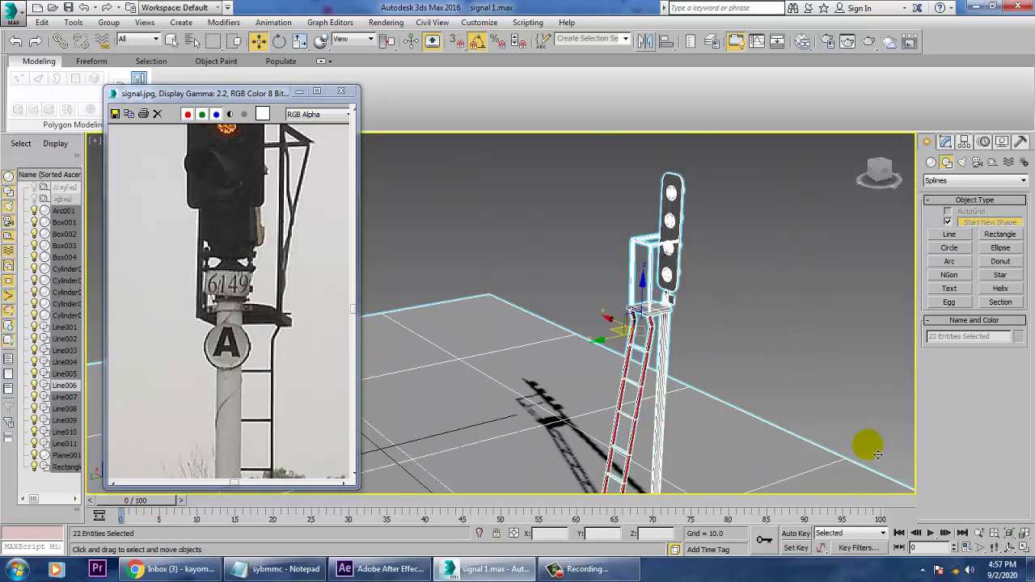
click(1019, 336)
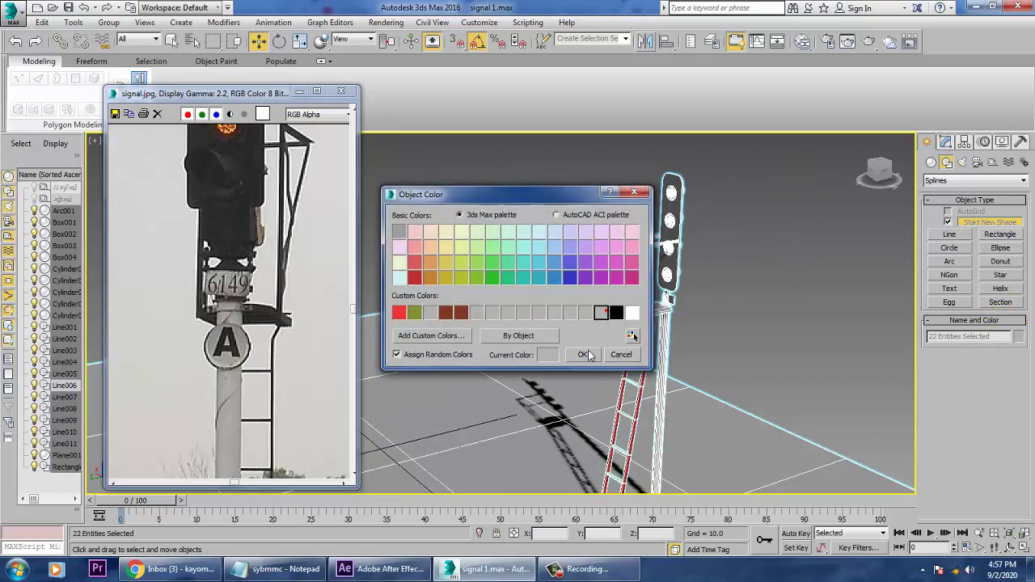
click(585, 355)
click(770, 278)
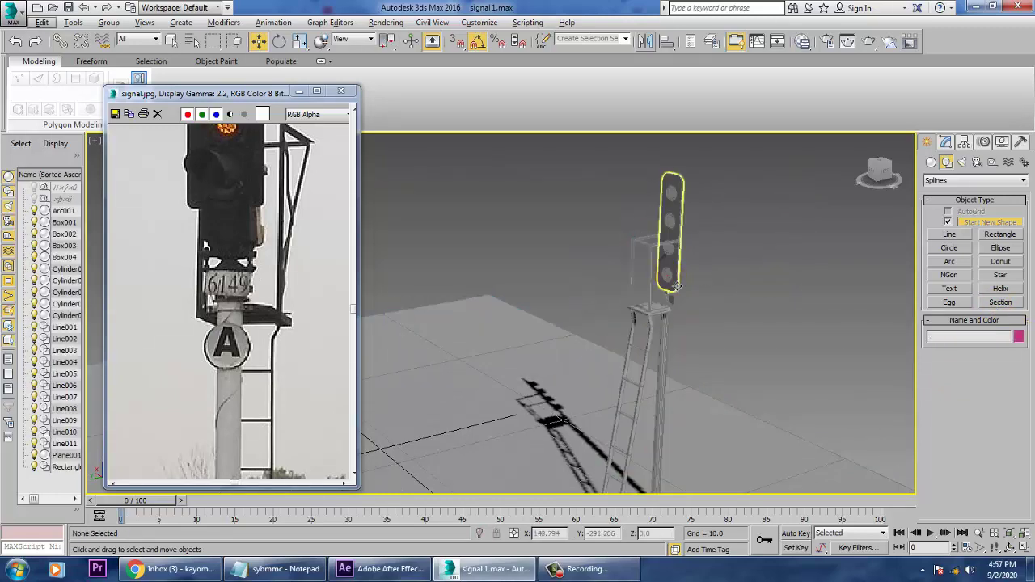
- Set the signal backboard's Extrude amount to 1.5 and shift the board slightly along positive Y towards the rear frame
click(676, 286)
scroll(687, 273, up, 6)
scroll(683, 266, down, 3)
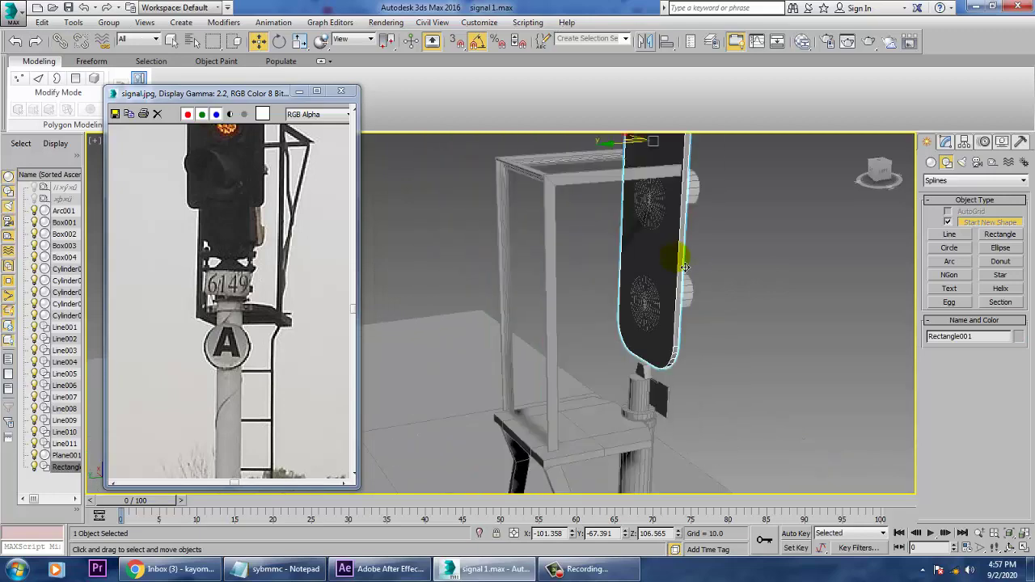
middle_drag(739, 198, 758, 380)
click(944, 151)
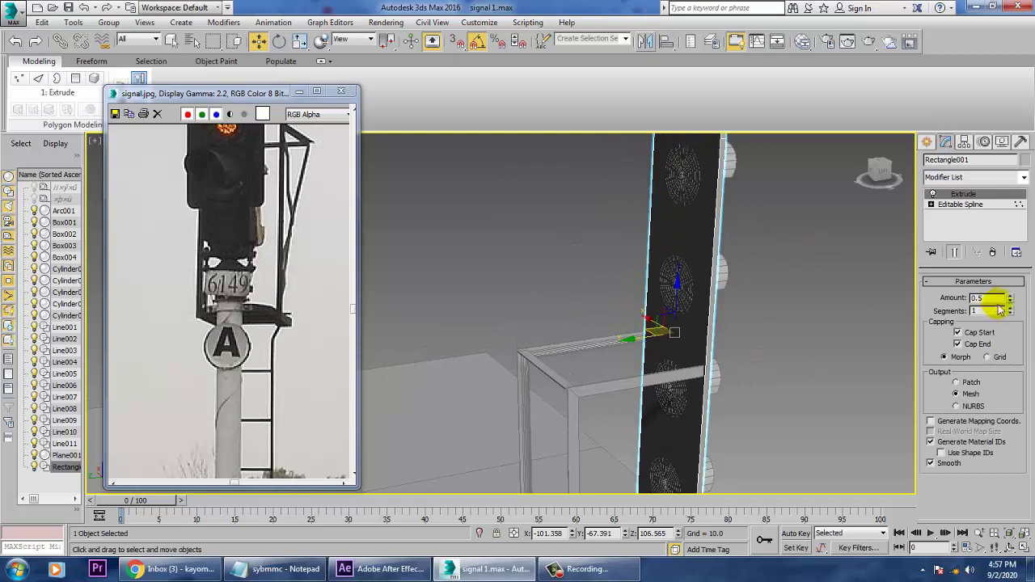
drag(1011, 298, 1010, 296)
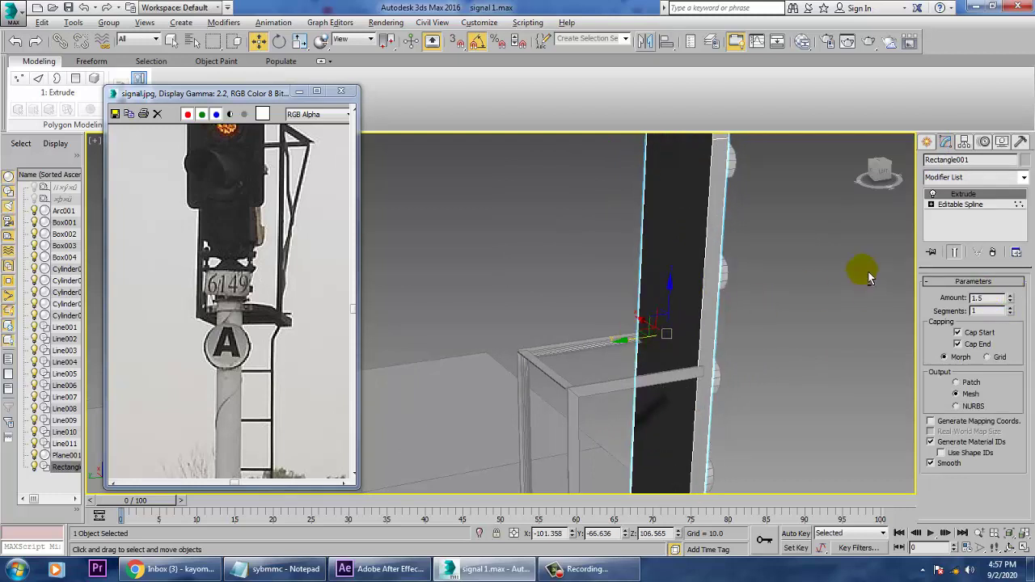
alt+middle_drag(860, 271, 799, 274)
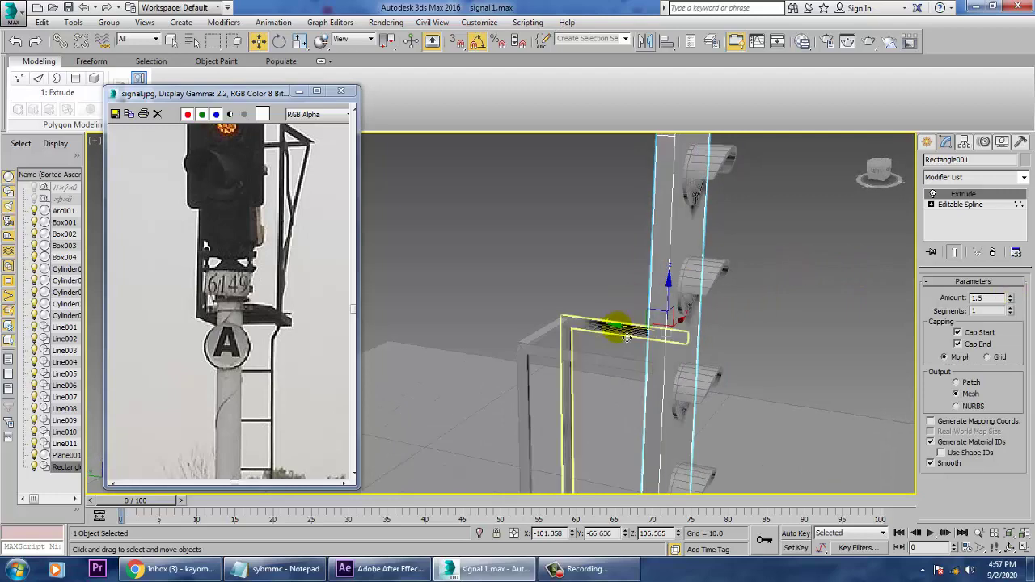
drag(627, 338, 621, 337)
- Inspect the signal head, rear frame, ladder and post from the front and perspective views
alt+middle_drag(733, 271, 772, 348)
middle_drag(781, 279, 752, 190)
alt+middle_drag(752, 332, 847, 249)
key(alt+w)
click(815, 256)
key(alt+w)
scroll(728, 338, down, 4)
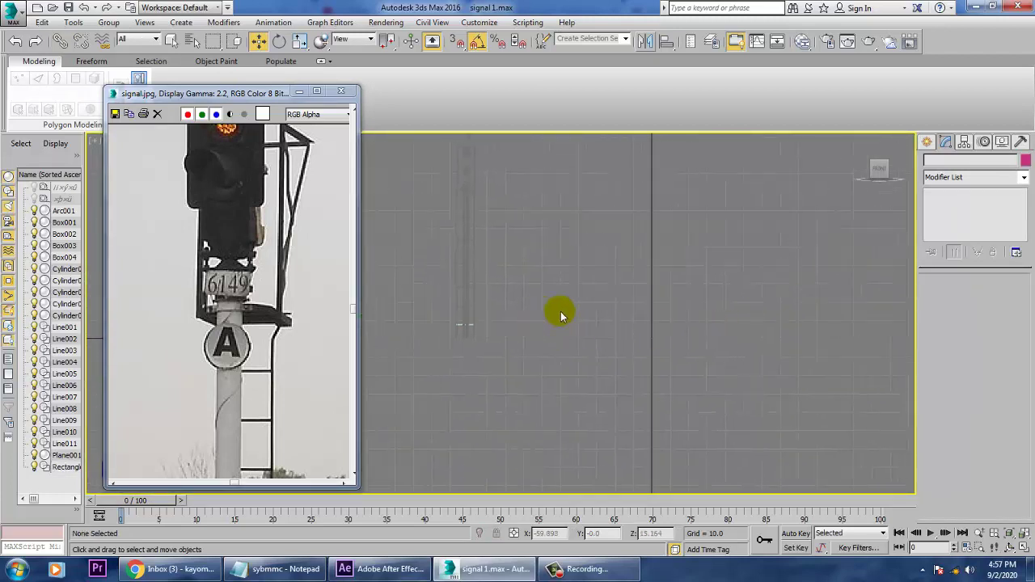
key(alt+w)
click(782, 407)
key(alt+w)
alt+middle_drag(793, 411, 761, 383)
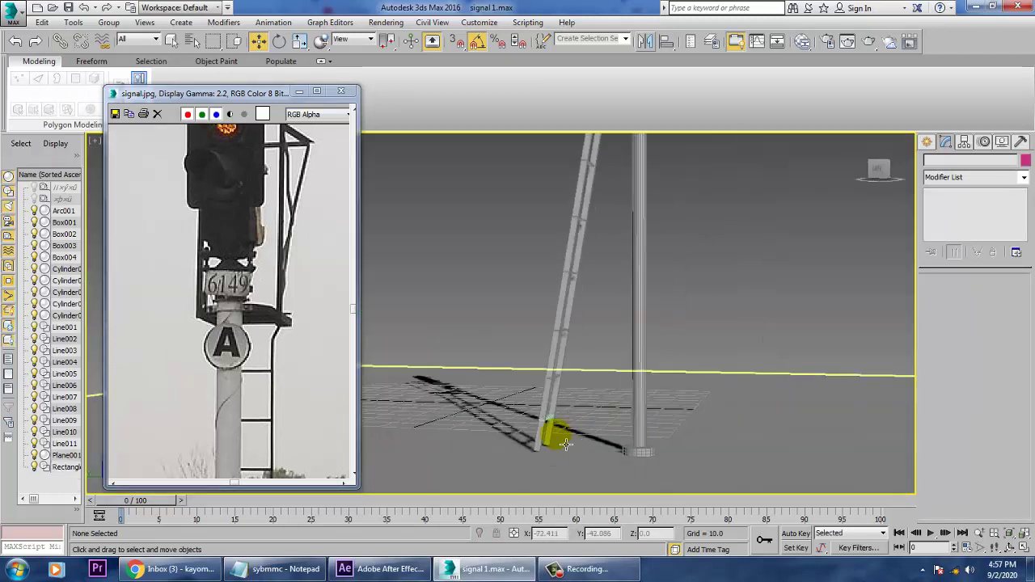
- Lower the bottom vertex of one ladder rail to about Z -0.14 so its foot meets the ground
click(541, 440)
key(alt+w)
middle_drag(825, 240, 801, 237)
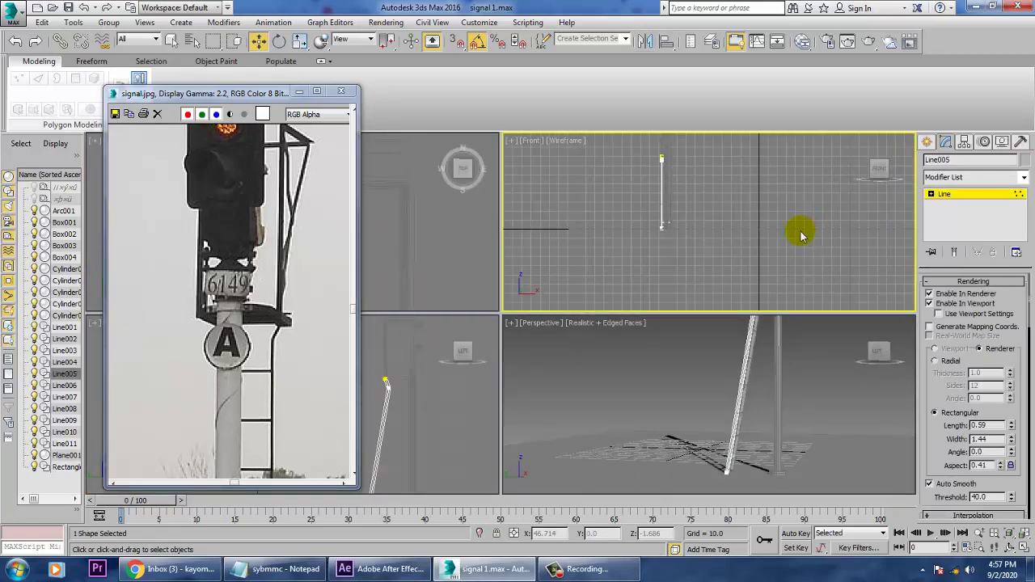
middle_drag(454, 442, 448, 441)
key(alt+w)
key(alt+w)
alt+middle_drag(559, 421, 540, 419)
middle_click(454, 442)
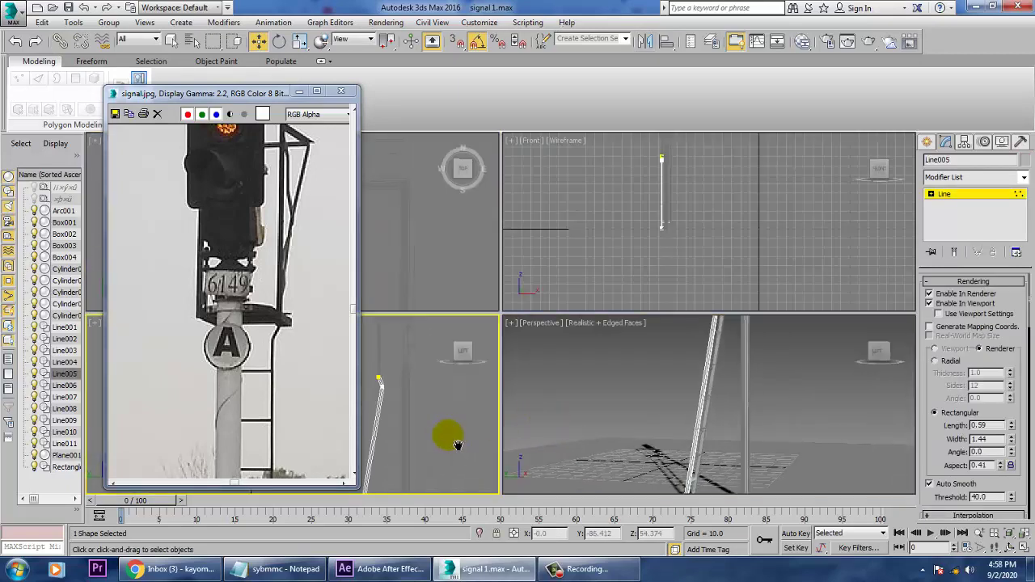
middle_drag(454, 442, 429, 380)
middle_drag(475, 422, 583, 364)
key(alt+w)
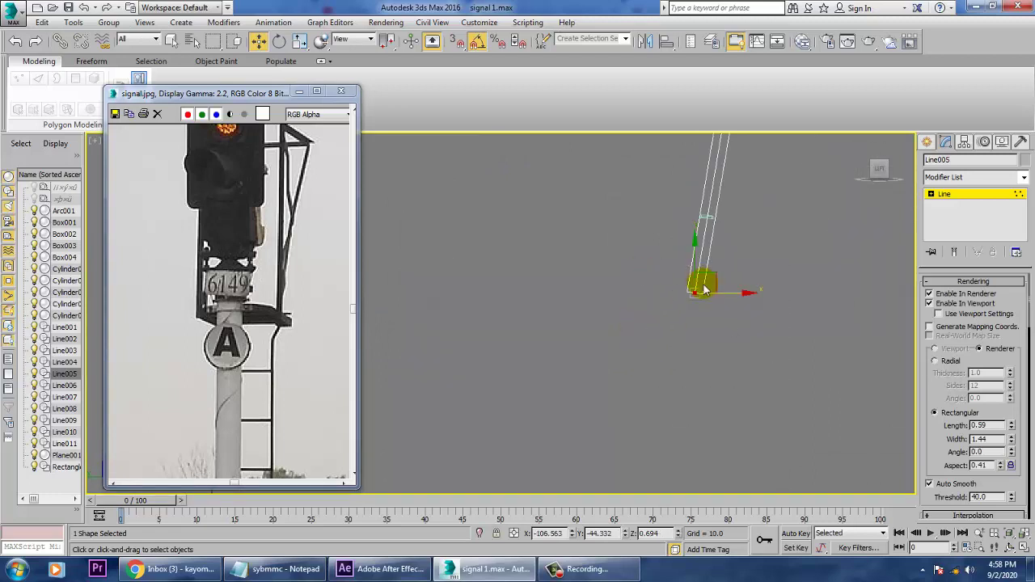
drag(711, 274, 709, 283)
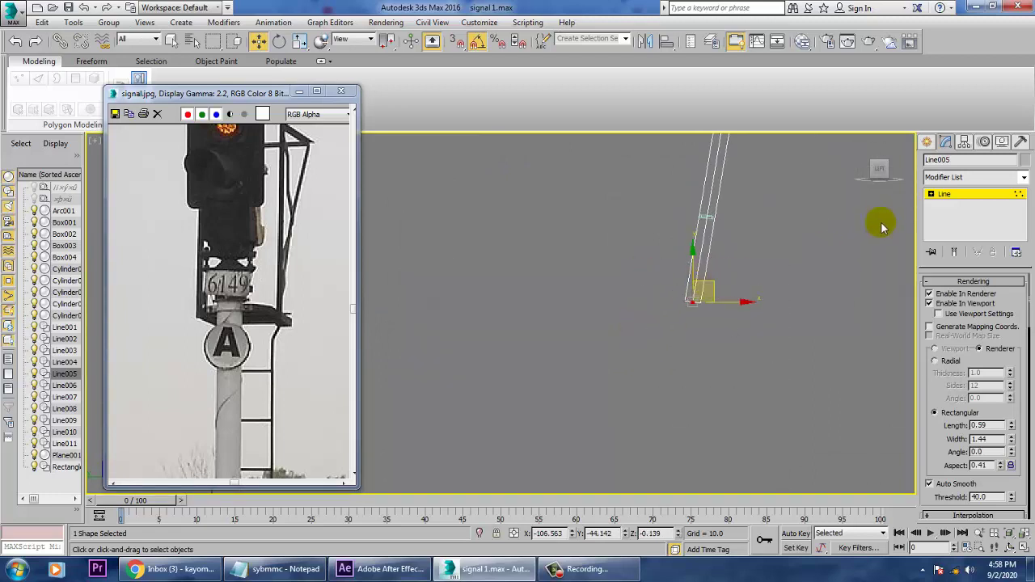
- Lower the bottom vertex of the other ladder rail to about Z -0.17, level with the first rail's foot
click(964, 197)
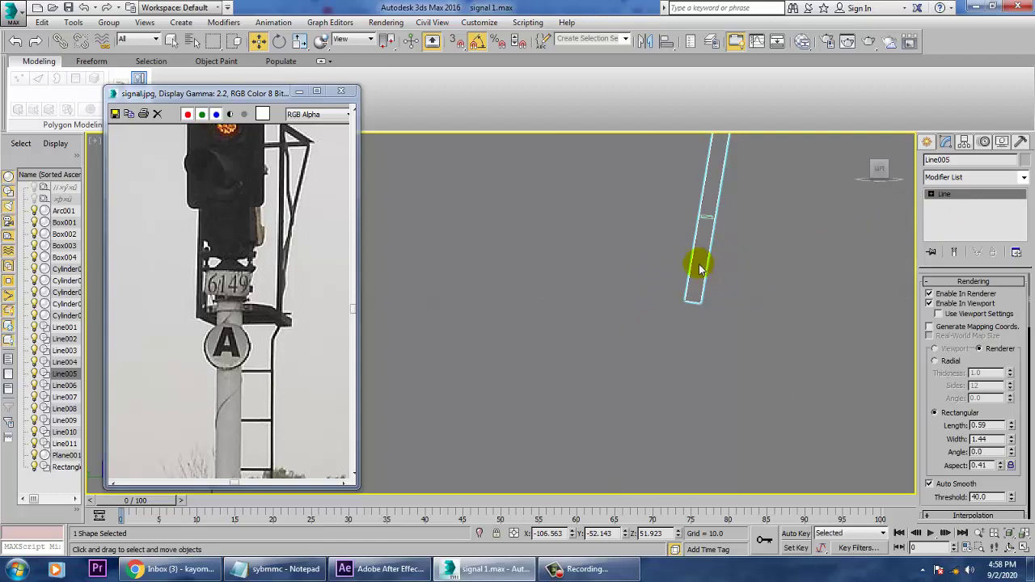
key(1)
key(alt+w)
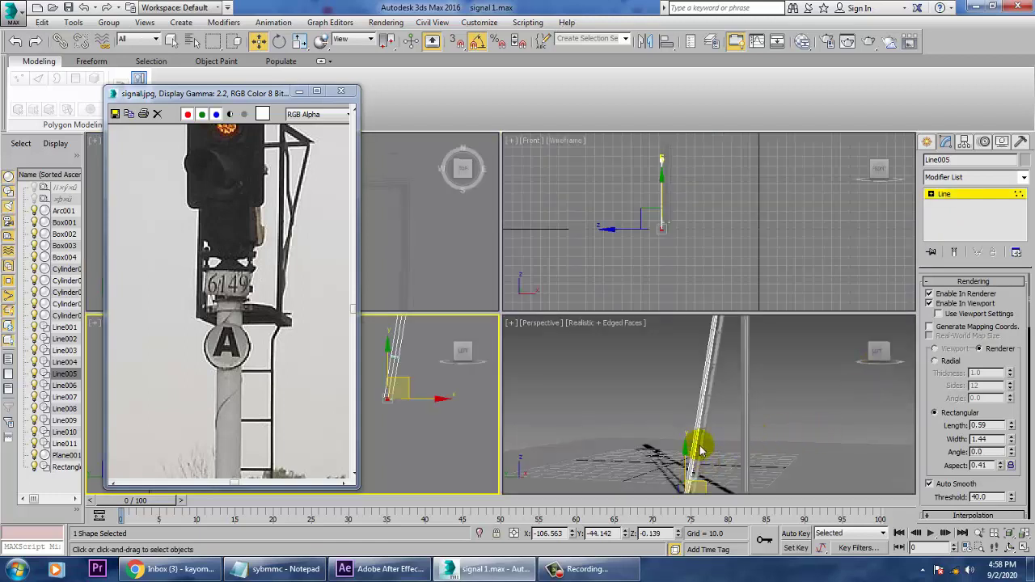
click(944, 194)
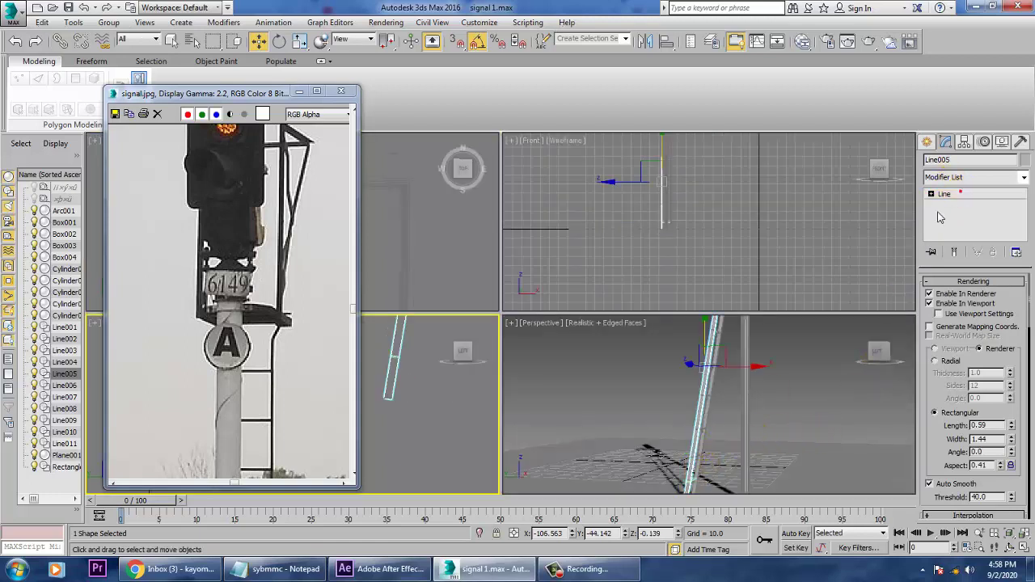
click(712, 455)
right_click(445, 387)
key(alt+w)
key(1)
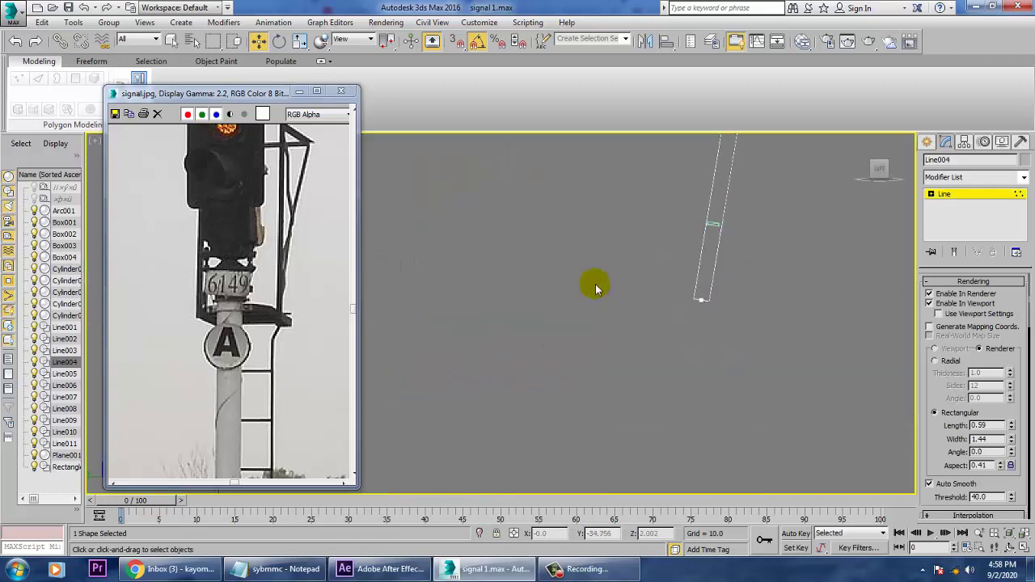
scroll(732, 289, up, 5)
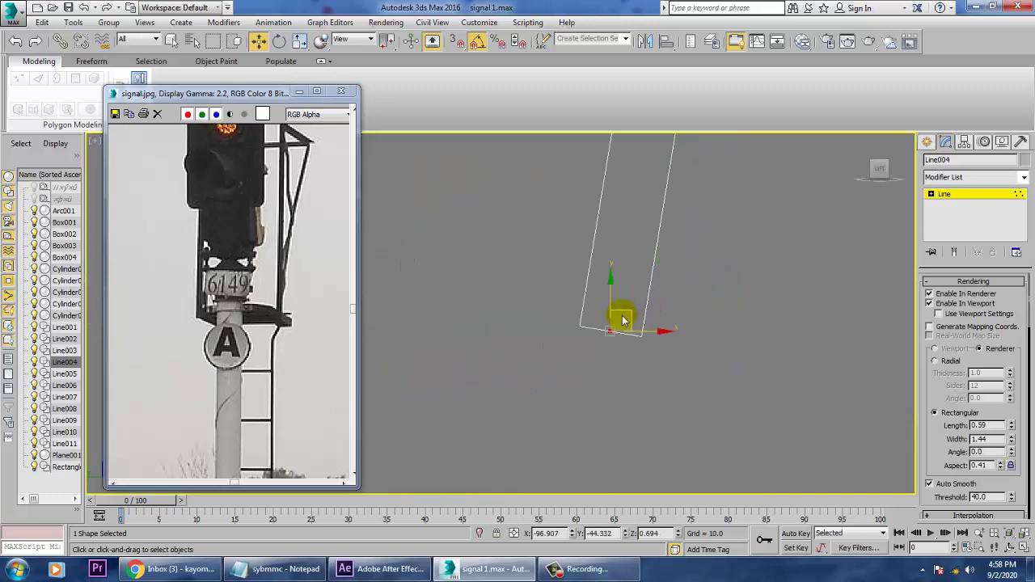
drag(632, 319, 623, 355)
scroll(639, 346, down, 4)
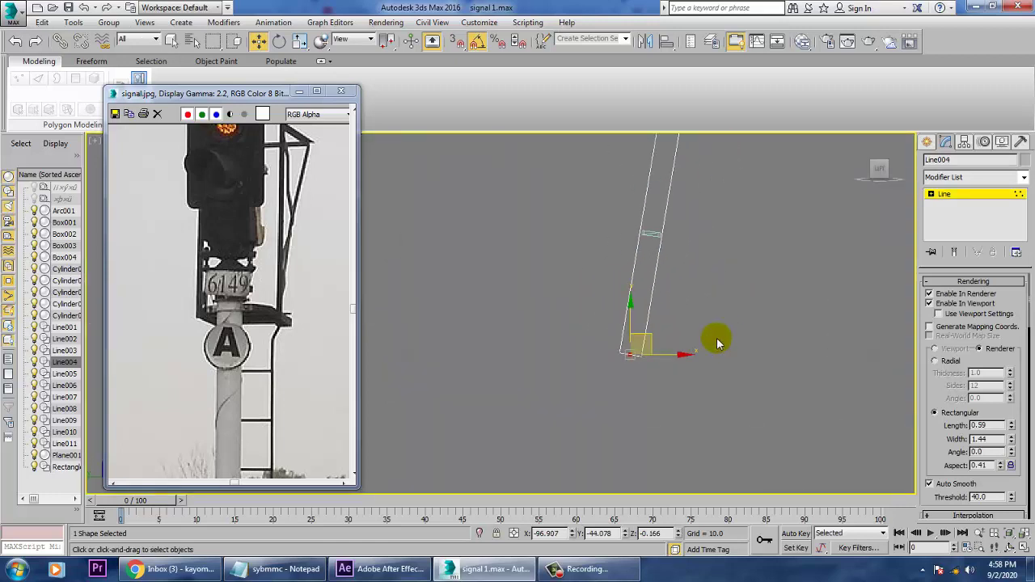
- Compare the lower post and ladder in the reference photo with the whole signal model in the side and perspective views
middle_drag(703, 346, 666, 348)
scroll(665, 347, down, 5)
middle_drag(827, 385, 543, 304)
scroll(543, 304, down, 4)
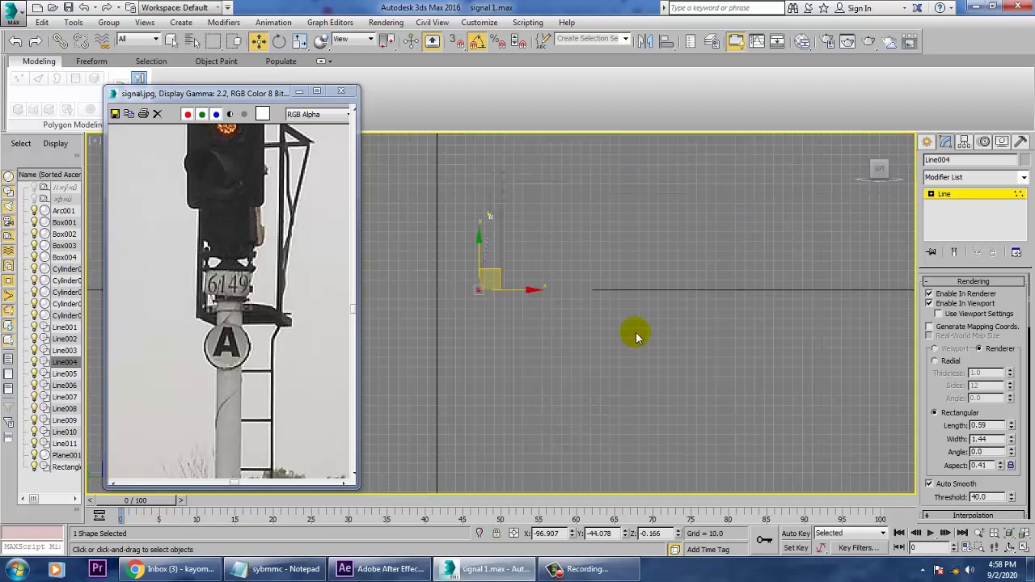
click(160, 403)
middle_drag(213, 396, 212, 130)
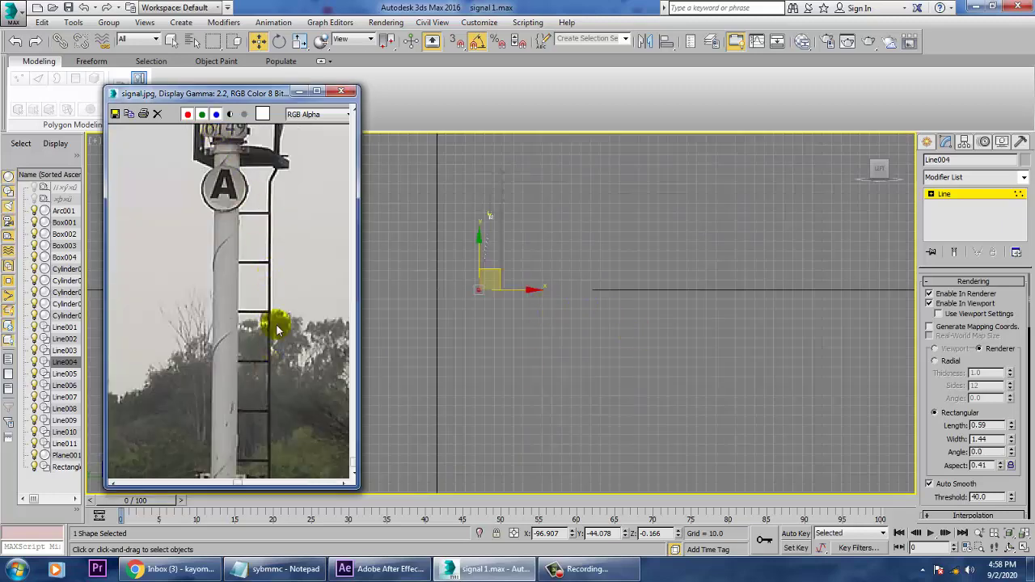
middle_drag(574, 369, 597, 393)
key(alt+w)
middle_click(786, 430)
key(alt+w)
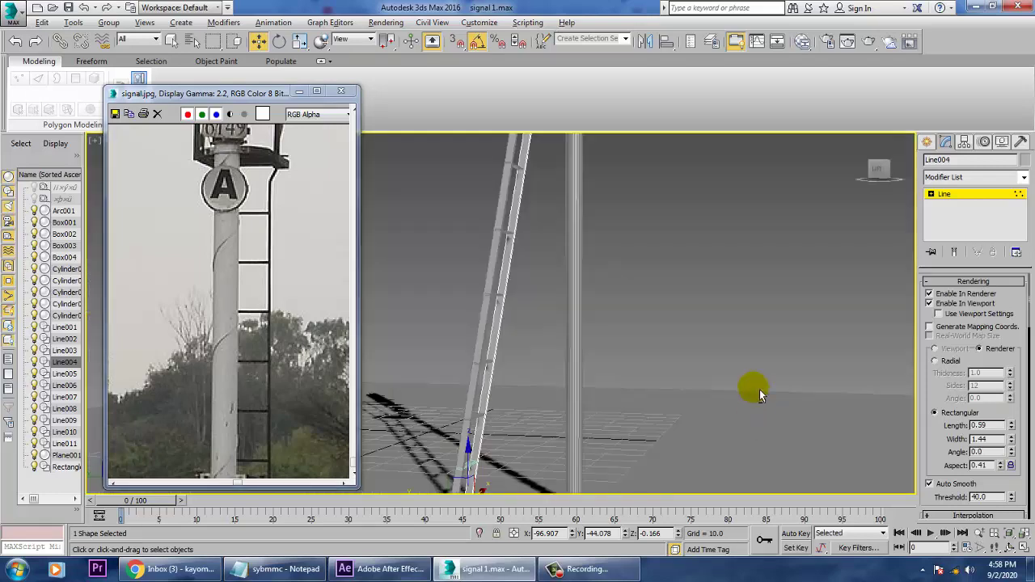
scroll(703, 391, down, 1)
scroll(659, 392, down, 4)
alt+middle_drag(717, 390, 635, 392)
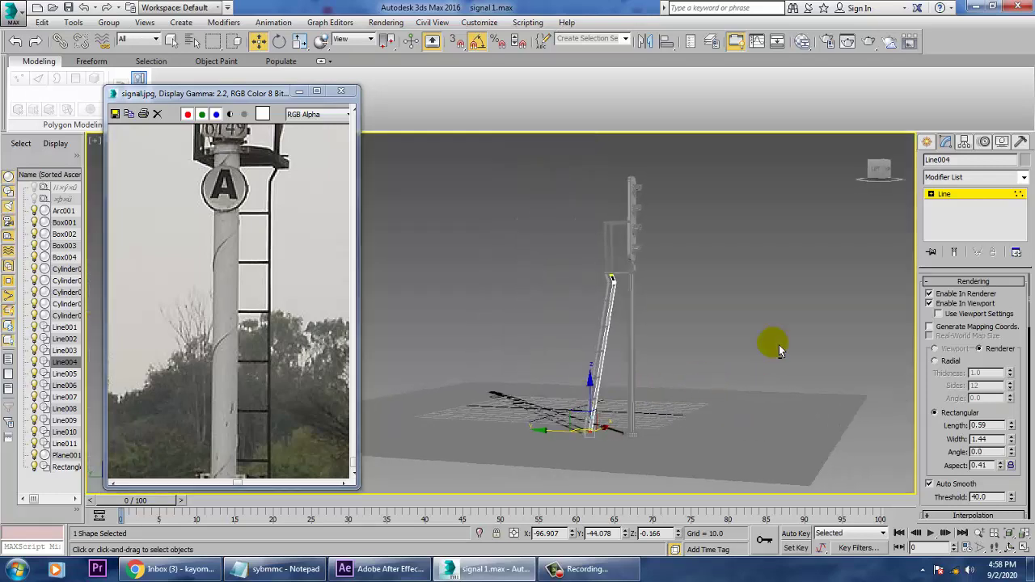
alt+middle_drag(780, 346, 686, 373)
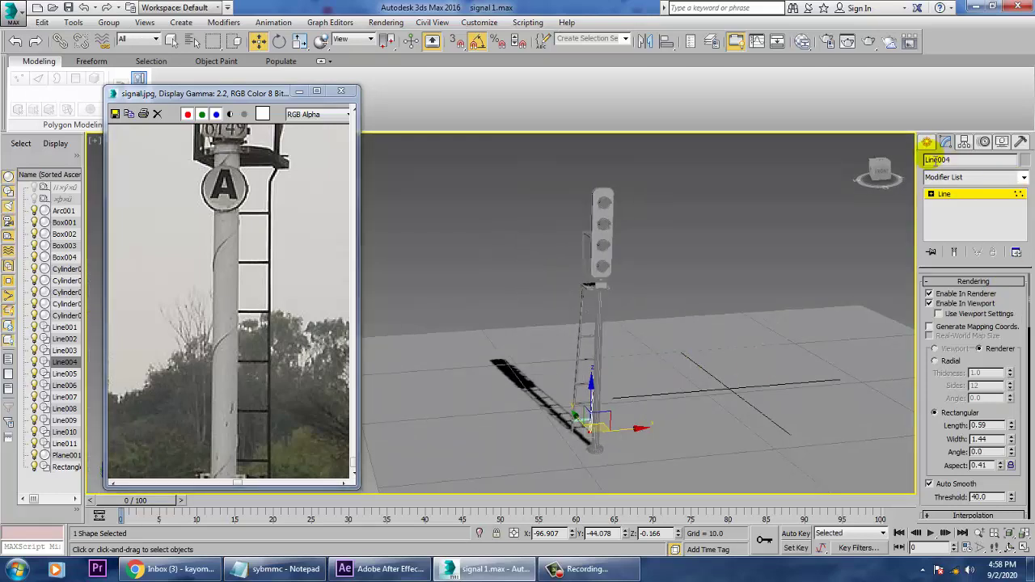
- Create a small upright box in the front view near the lower post, about 6.9 long and 3.6 wide
click(930, 141)
click(931, 162)
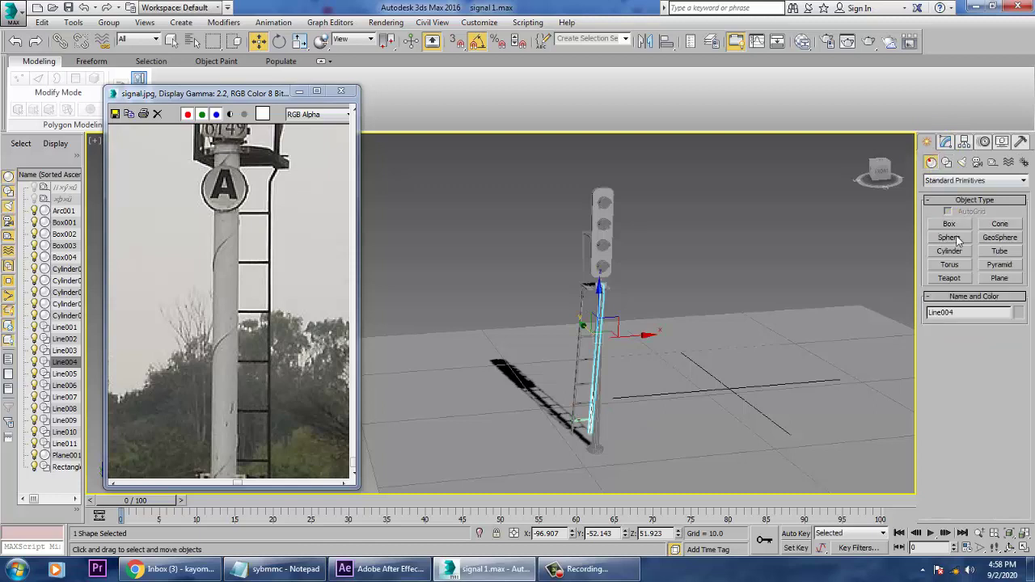
click(958, 229)
key(alt+w)
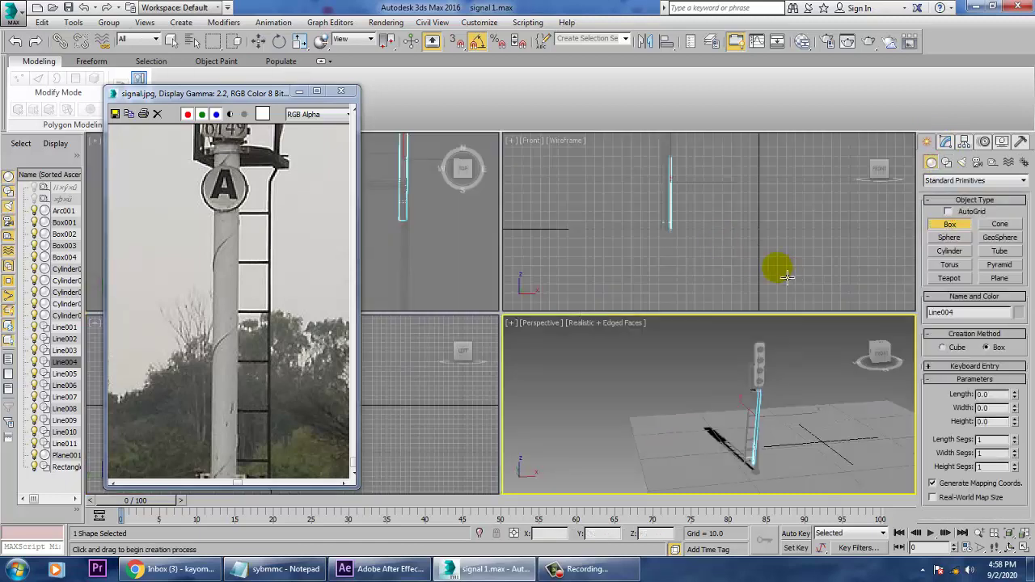
middle_click(786, 275)
key(alt+w)
key(z)
middle_drag(626, 303, 662, 290)
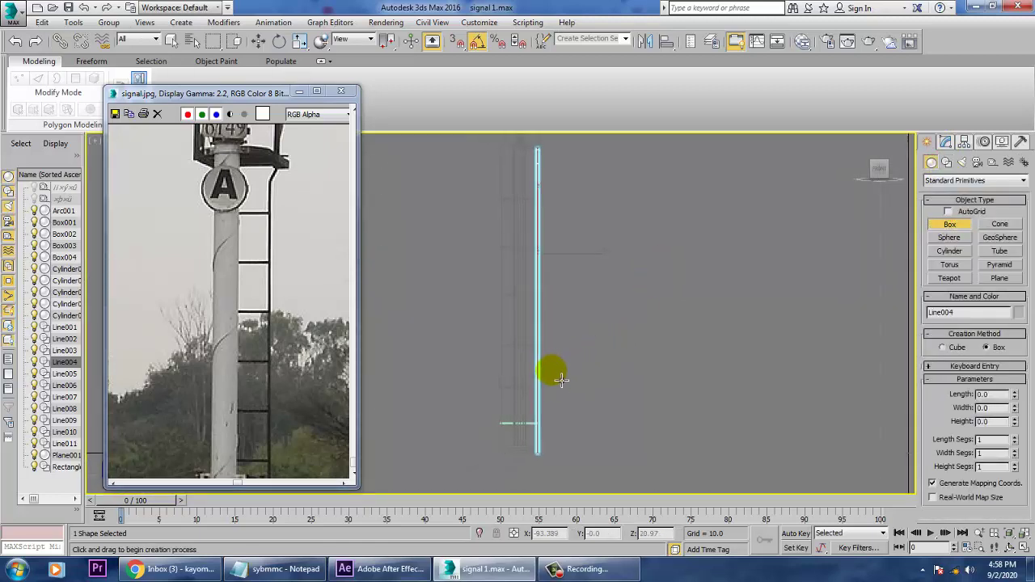
drag(529, 358, 544, 377)
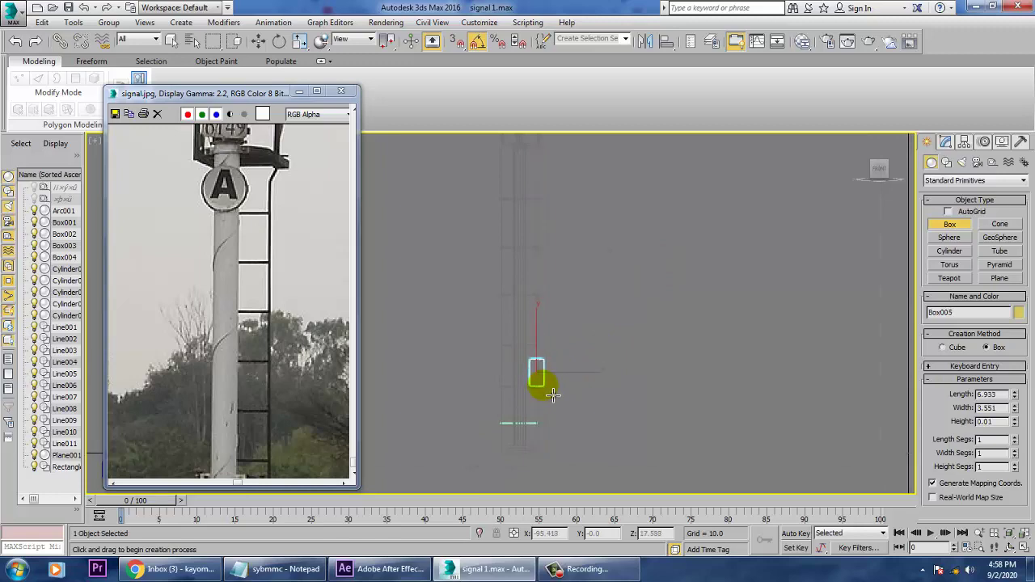
click(548, 382)
- Move the new box along Y to about -63.8, bringing it beside the signal post
key(w)
key(alt+w)
middle_click(643, 438)
key(alt+w)
key(z)
scroll(677, 393, down, 5)
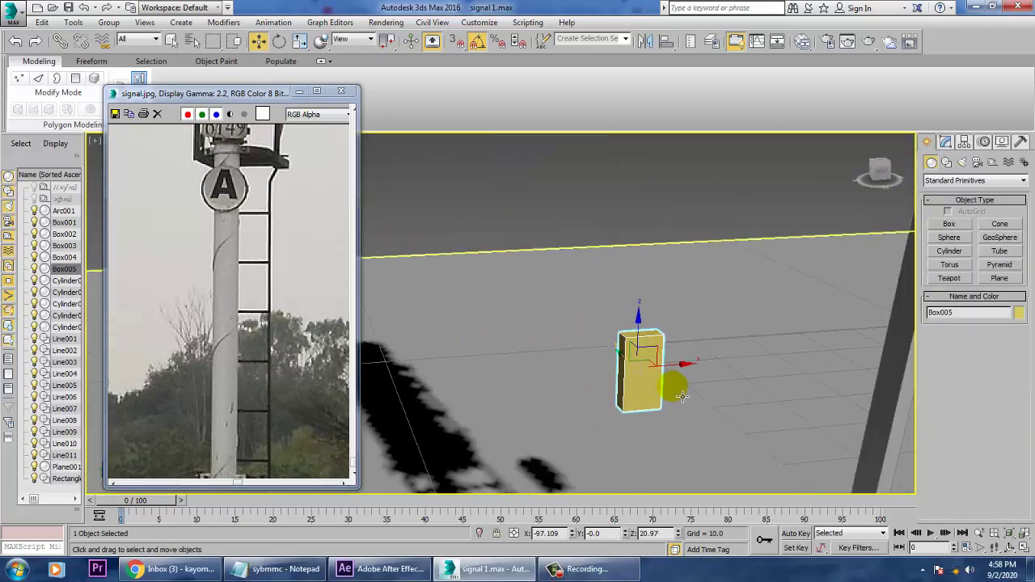
scroll(680, 394, down, 5)
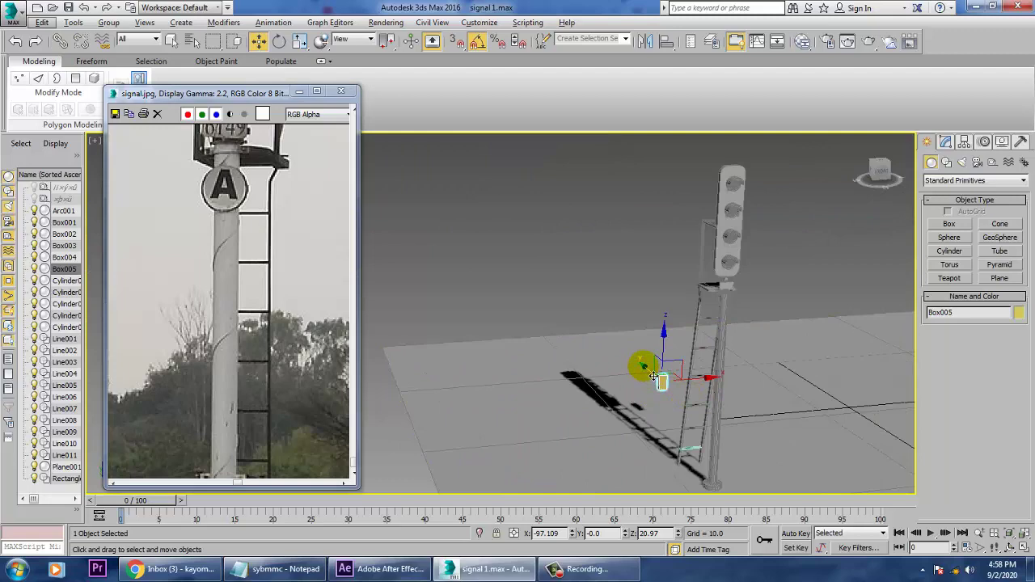
drag(653, 376, 712, 418)
- Place the box against the front of the post at about X -101.5, Y -68.1
key(z)
scroll(702, 397, down, 6)
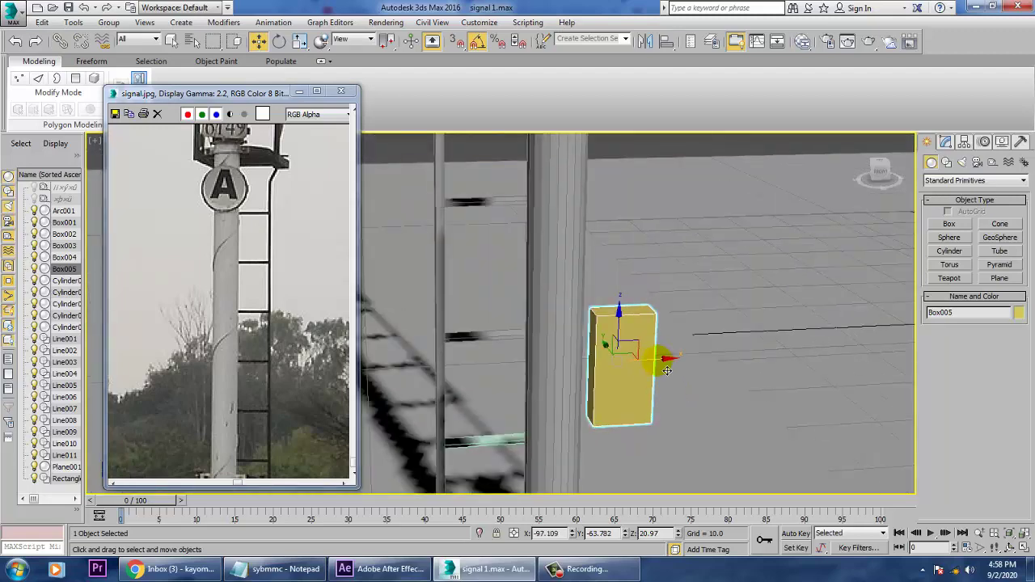
drag(667, 361, 597, 366)
alt+middle_drag(637, 362, 686, 366)
drag(552, 377, 571, 393)
alt+middle_drag(750, 370, 681, 354)
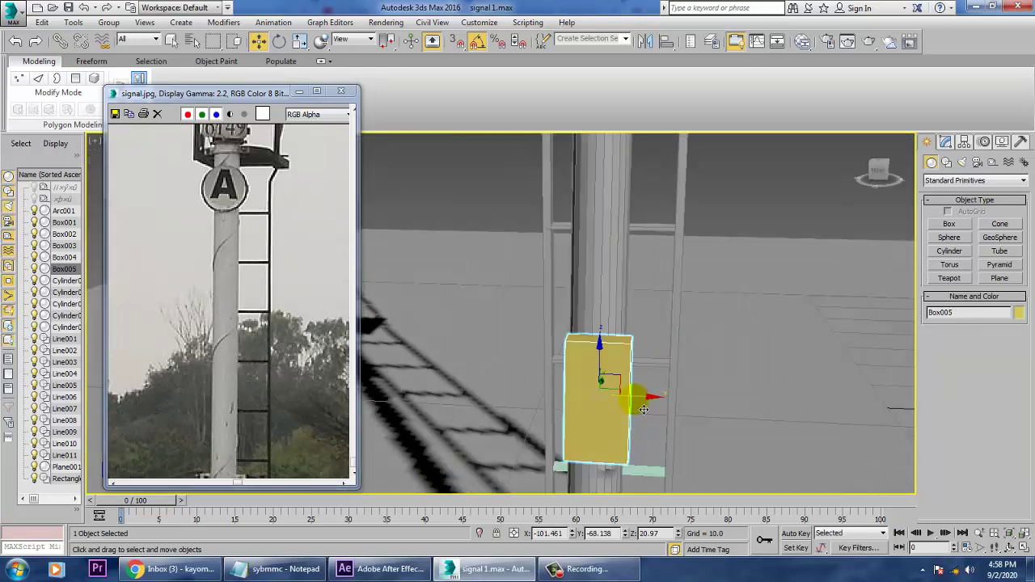
alt+middle_drag(639, 403, 667, 296)
scroll(227, 385, down, 3)
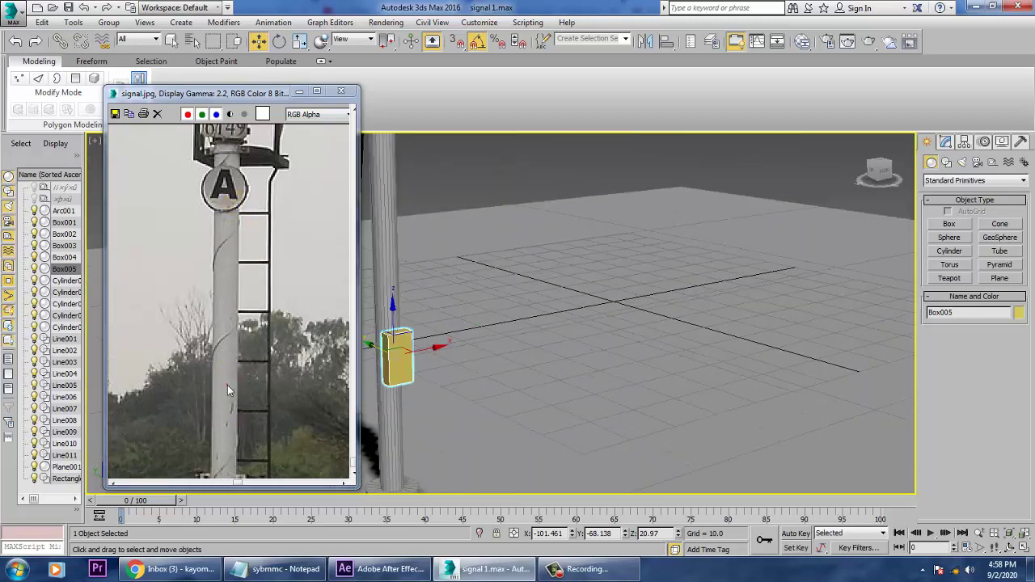
- Check the whole signal in the reference photo and scale the post's box slightly wider
click(227, 385)
scroll(227, 384, down, 2)
scroll(232, 409, up, 1)
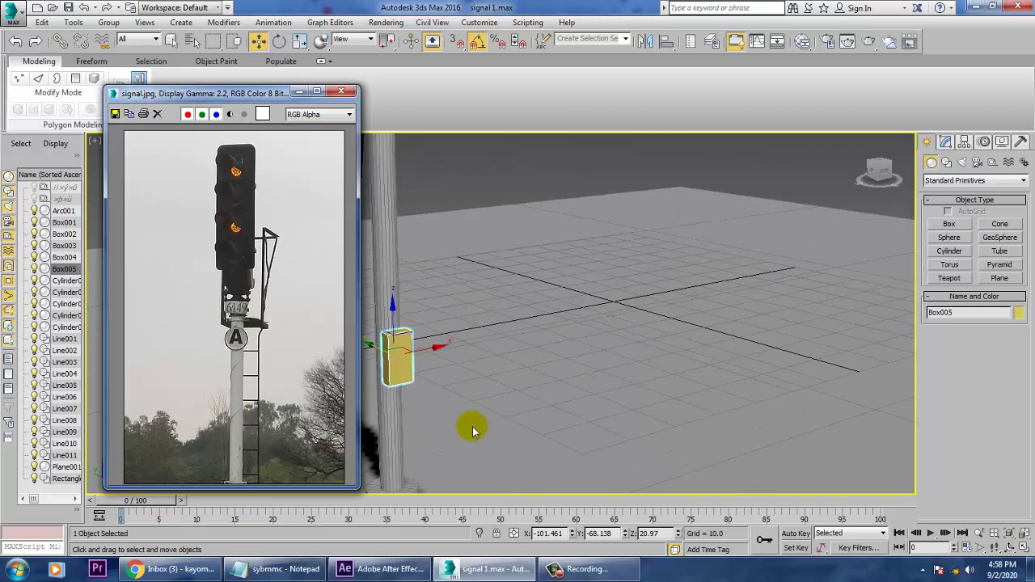
alt+middle_drag(454, 375, 573, 376)
scroll(558, 380, up, 4)
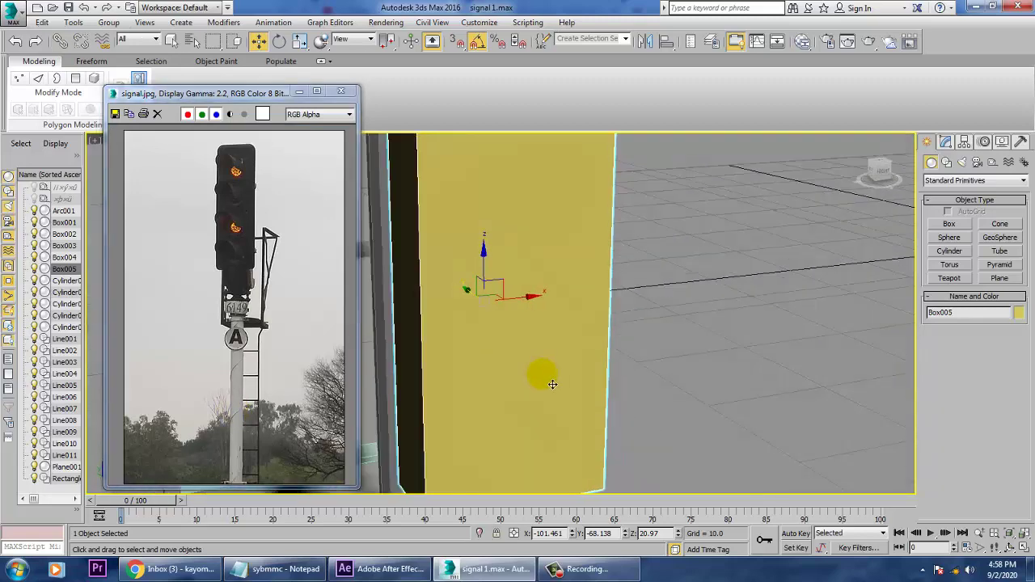
scroll(553, 383, down, 2)
key(r)
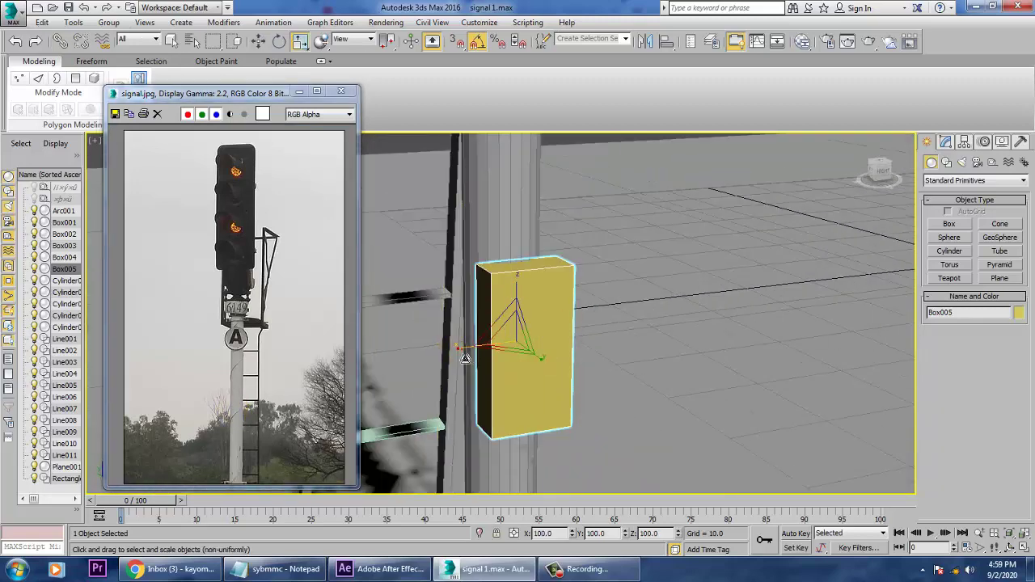
drag(465, 358, 463, 359)
key(w)
- Convert the box on the post to an Editable Poly
right_click(508, 296)
mouse_move(557, 426)
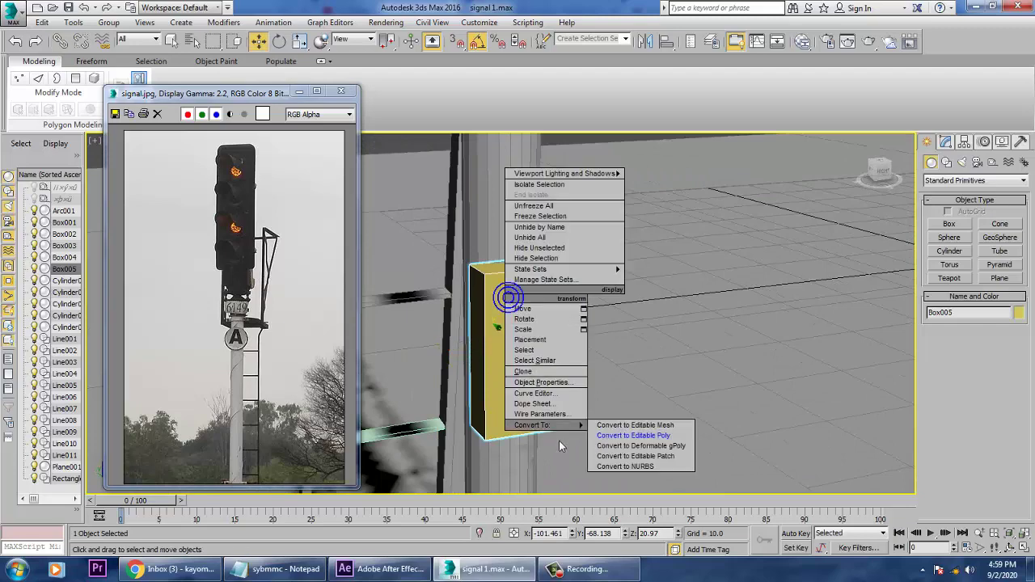
click(617, 436)
alt+middle_drag(619, 437, 617, 332)
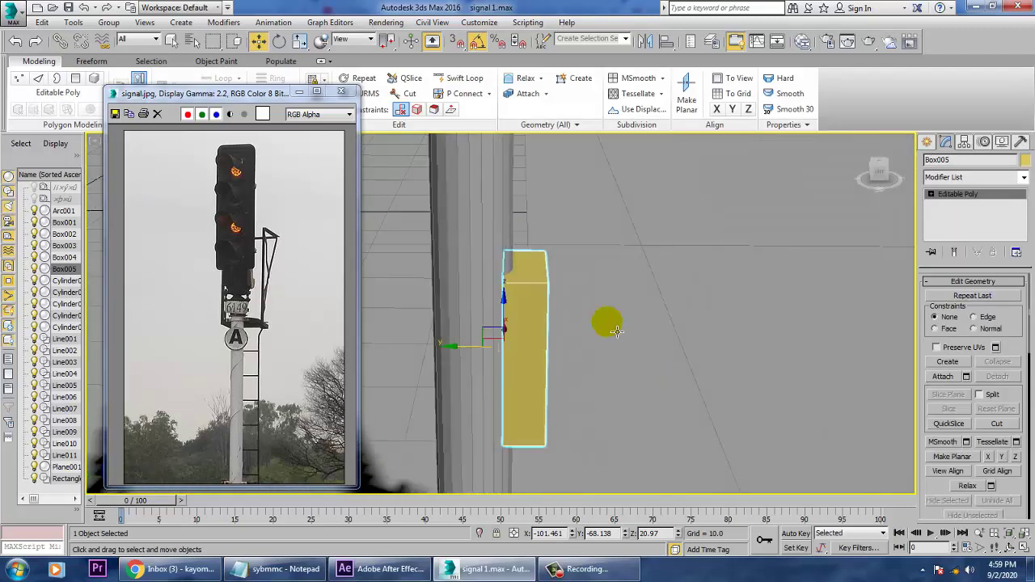
- Add three closely spaced vertical edge loops around the box near its front face with Swift Loop
click(459, 78)
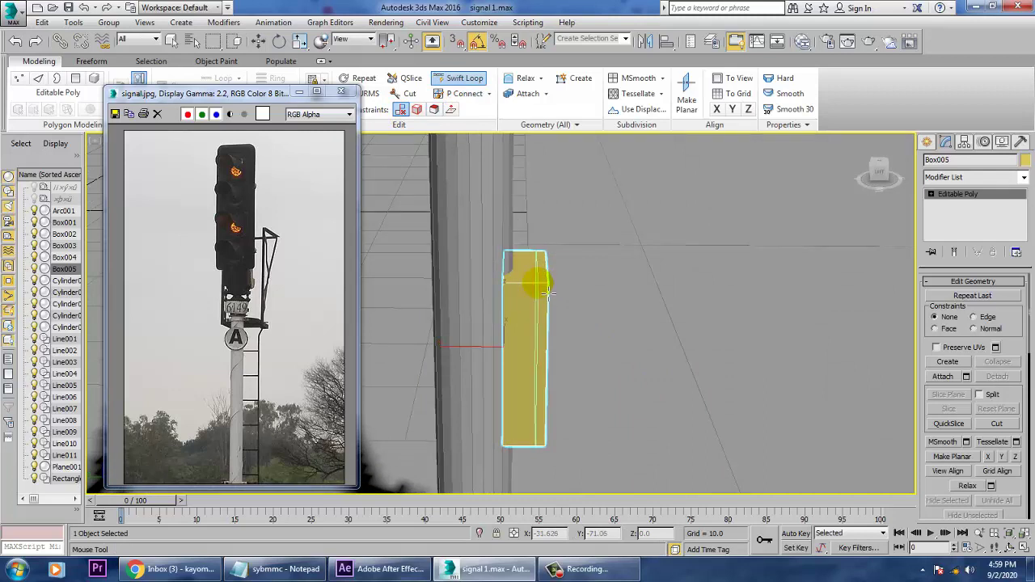
alt+middle_drag(553, 293, 599, 304)
scroll(537, 289, up, 3)
scroll(571, 285, down, 2)
alt+middle_drag(599, 304, 530, 296)
scroll(511, 247, up, 2)
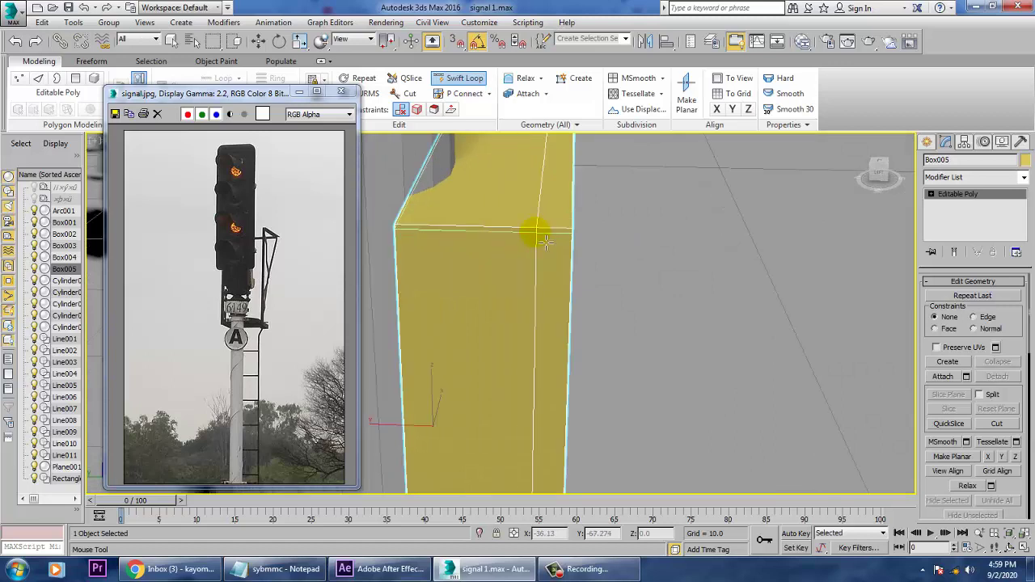
scroll(540, 234, up, 2)
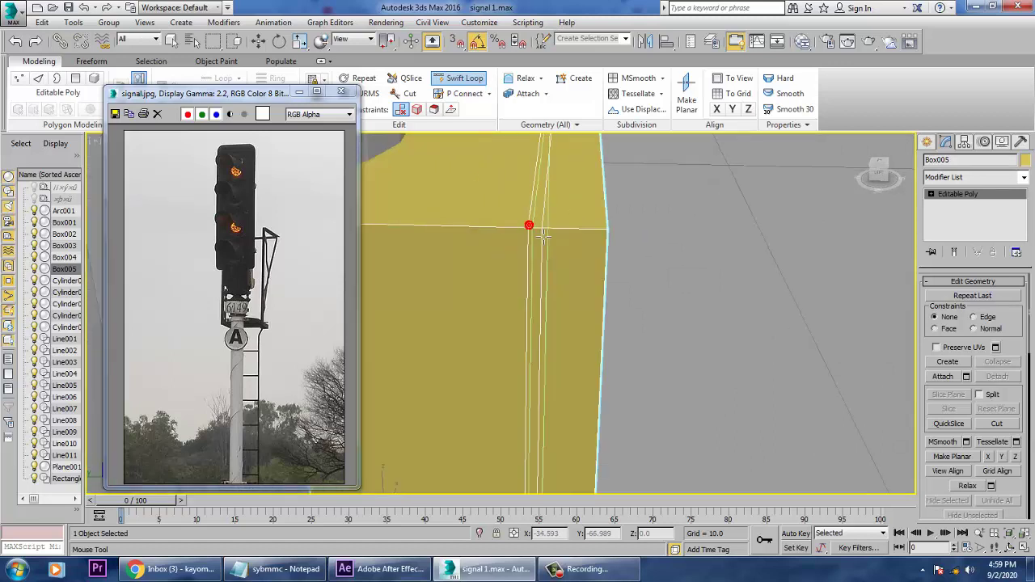
right_click(656, 259)
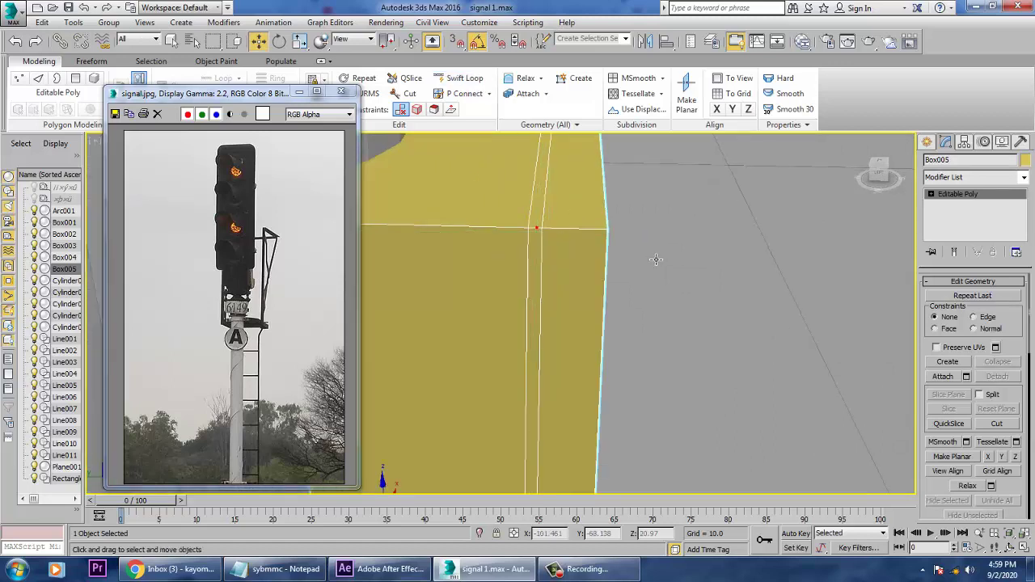
- Nudge the middle vertical edge loop of the post's box slightly along Y, to about Y -69.459
alt+middle_drag(656, 259, 645, 261)
key(2)
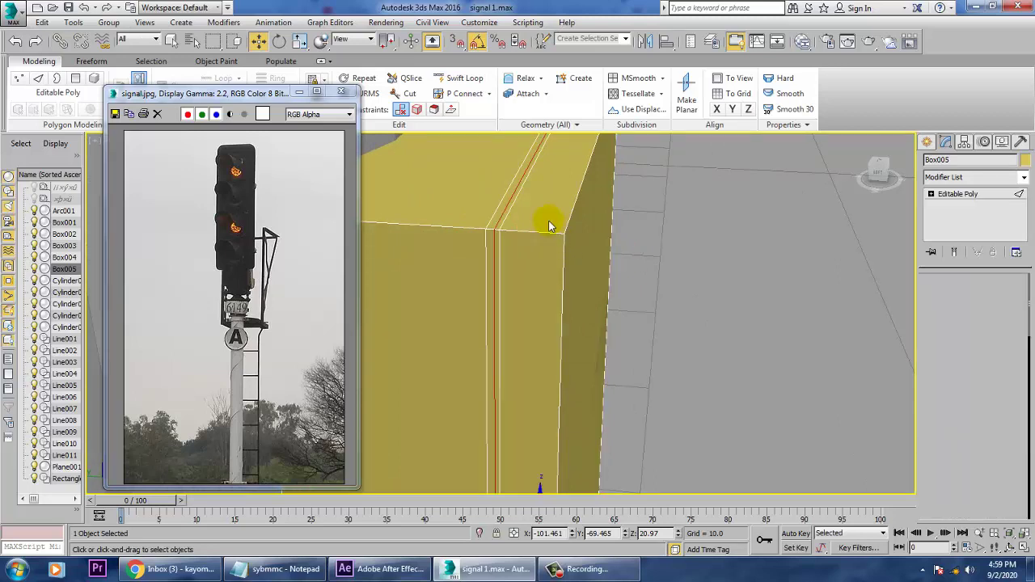
alt+middle_drag(579, 284, 577, 308)
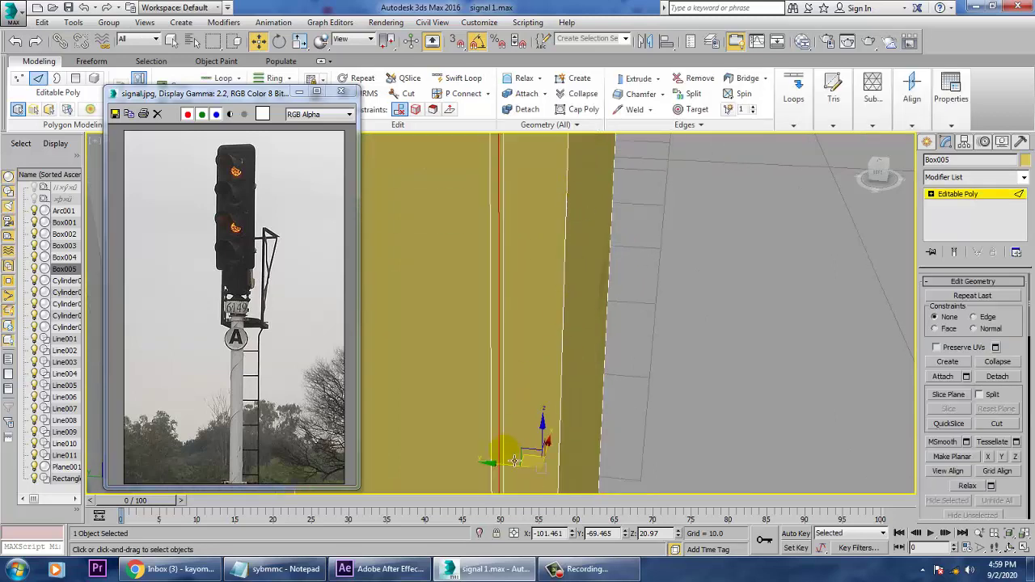
drag(507, 475, 511, 475)
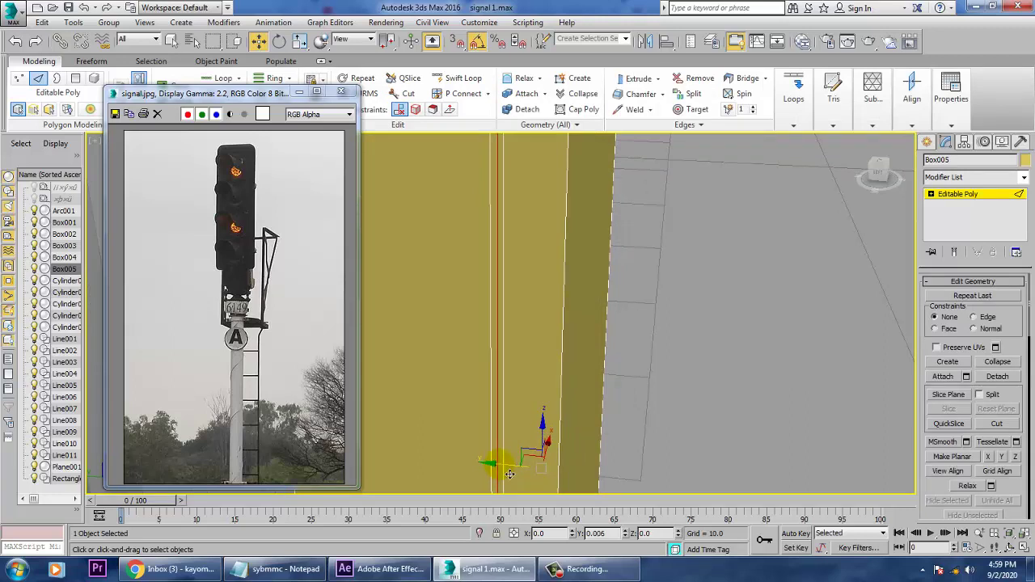
alt+middle_drag(631, 400, 592, 404)
key(r)
drag(556, 487, 555, 480)
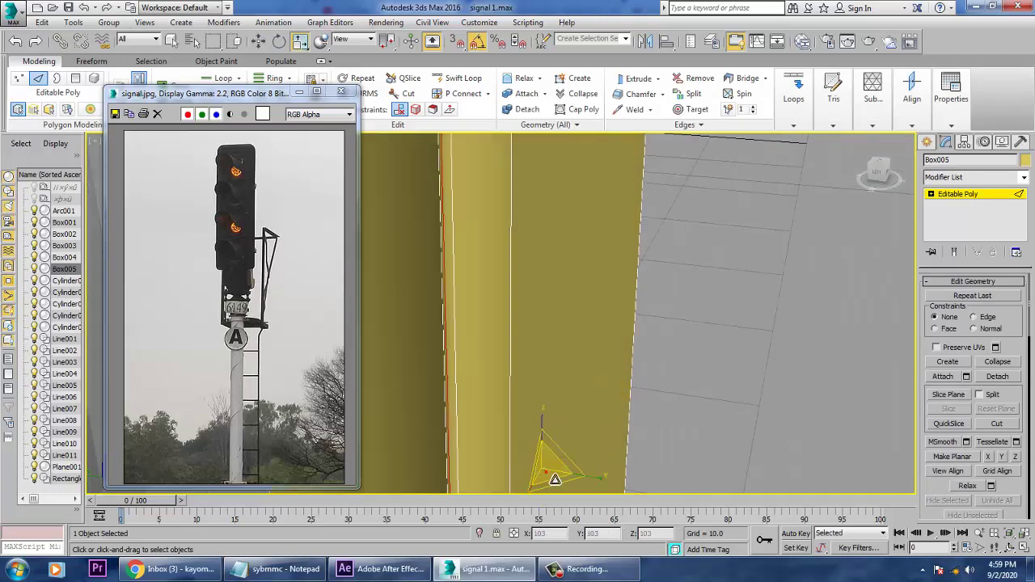
key(ctrl+z)
- Scale the middle edge loop around the post's box uniformly and finish editing its edges
middle_drag(558, 319, 577, 408)
scroll(595, 401, down, 4)
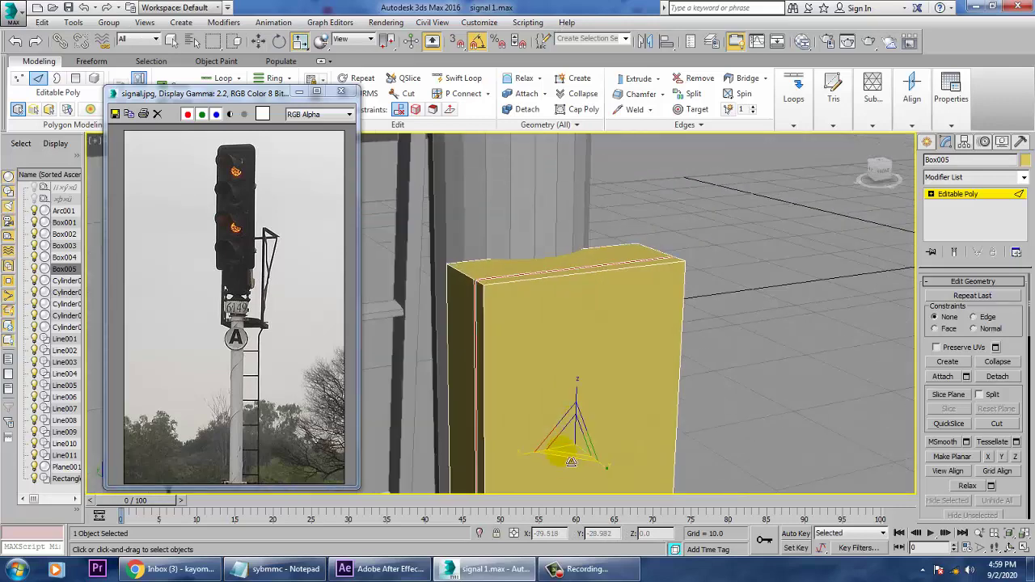
drag(581, 455, 588, 454)
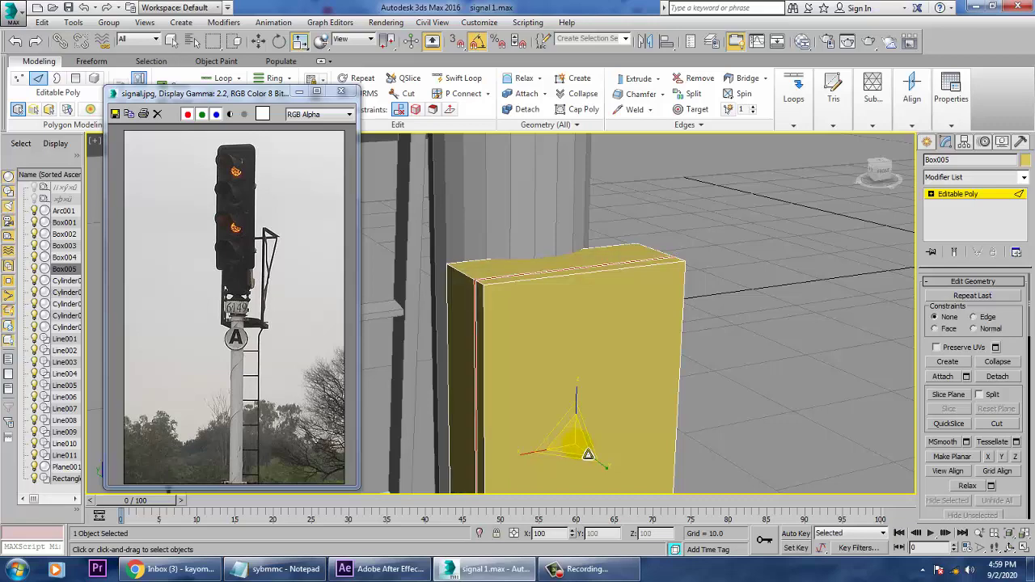
alt+middle_drag(588, 455, 674, 363)
key(w)
scroll(687, 364, down, 5)
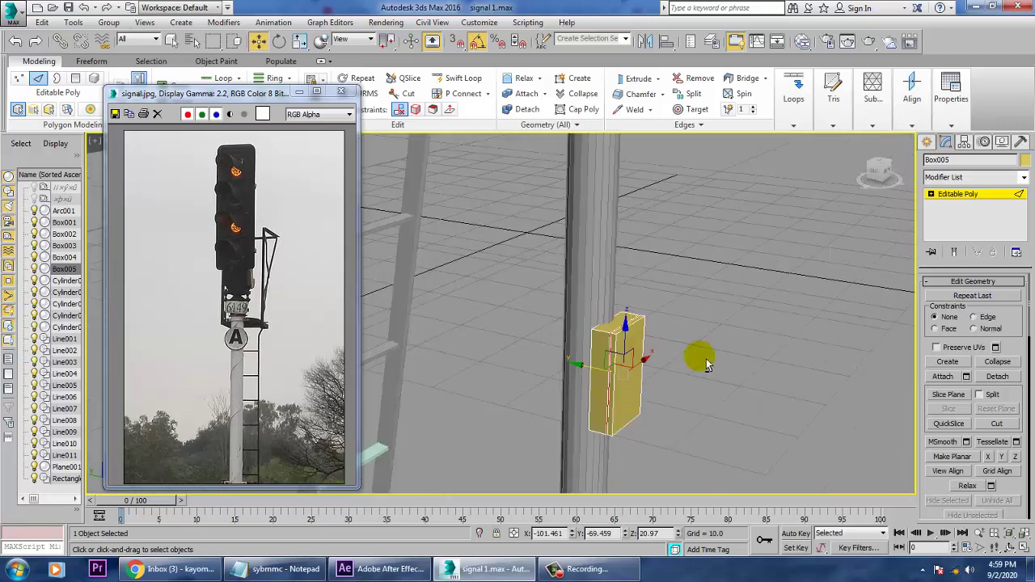
alt+middle_drag(707, 363, 779, 408)
scroll(791, 348, down, 5)
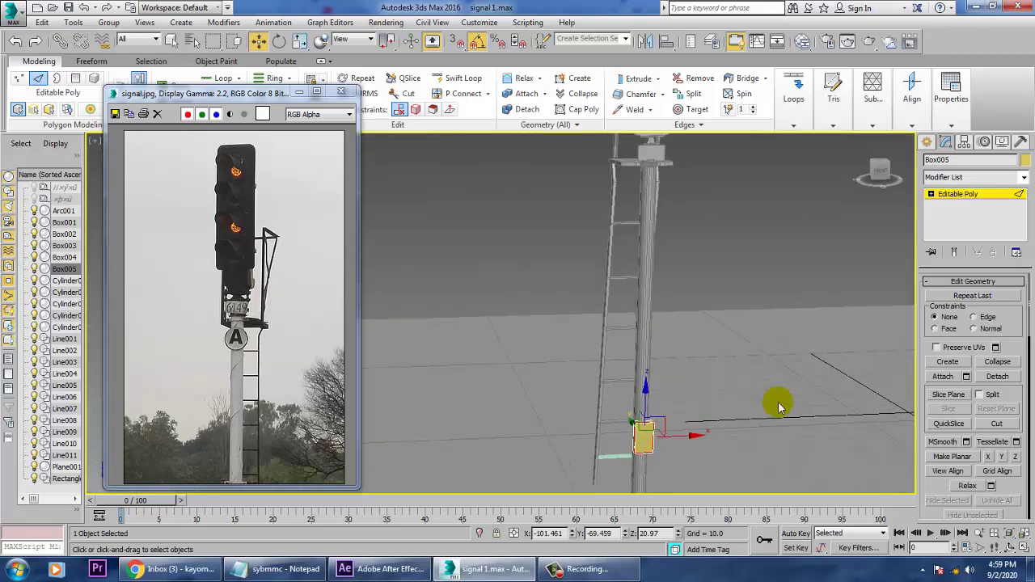
click(998, 197)
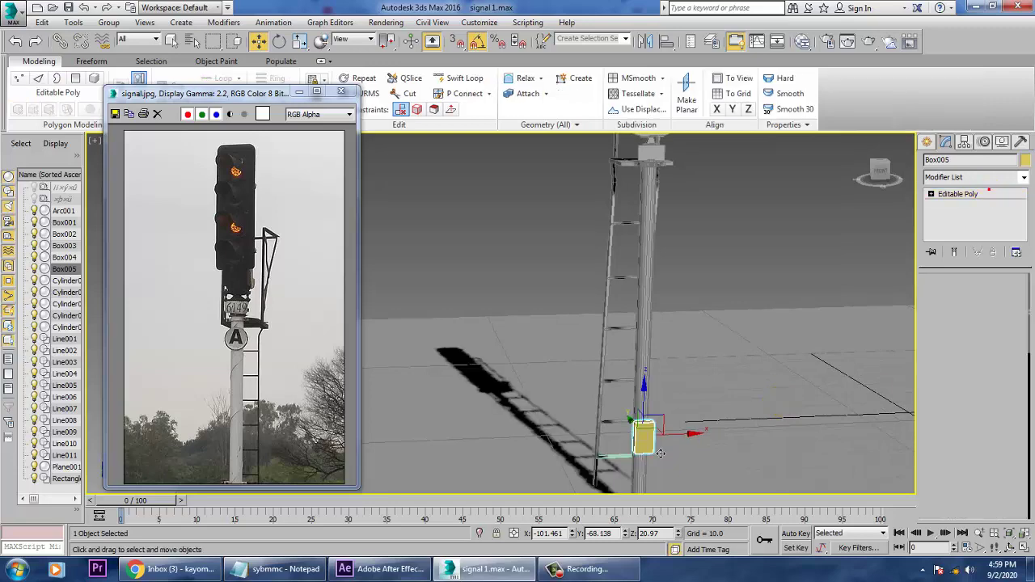
- Change the object colour of the lowest ladder rung to the grey custom colour
click(611, 457)
key(z)
alt+middle_drag(621, 441, 684, 430)
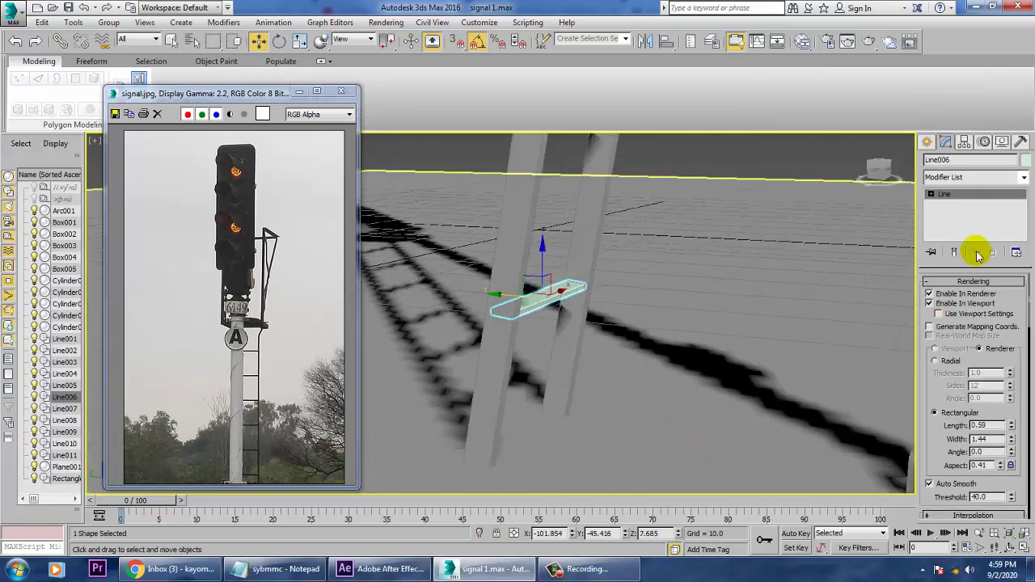
click(1027, 160)
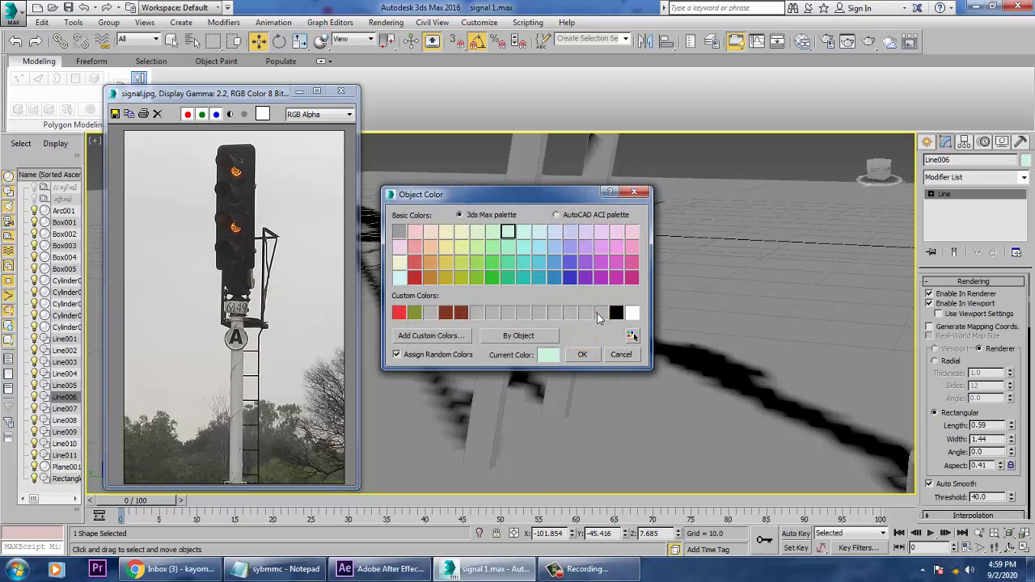
click(582, 356)
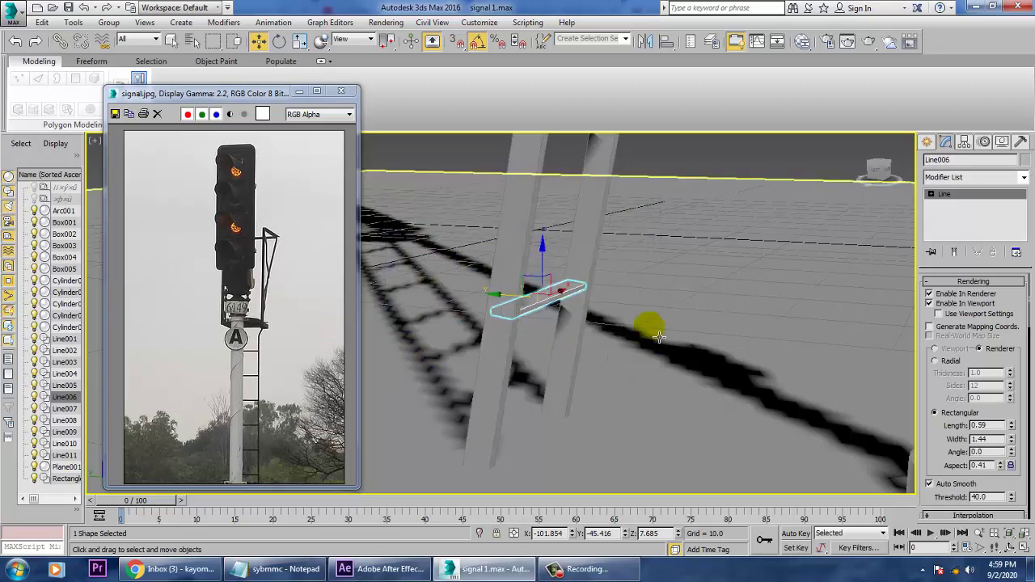
- Create a flat cylinder with AutoGrid on the lower front of the signal head, radius about 2.74 and height about 0.38
mouse_move(660, 337)
alt+middle_down()
mouse_move(638, 341)
mouse_move(659, 343)
alt+middle_up()
scroll(638, 340, down, 5)
middle_drag(659, 343, 652, 429)
click(927, 142)
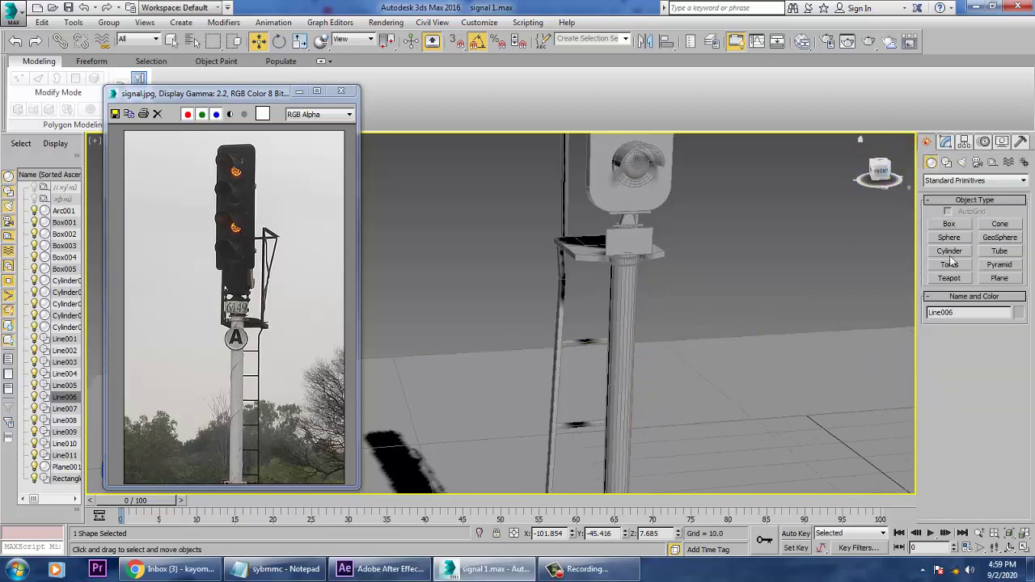
click(950, 251)
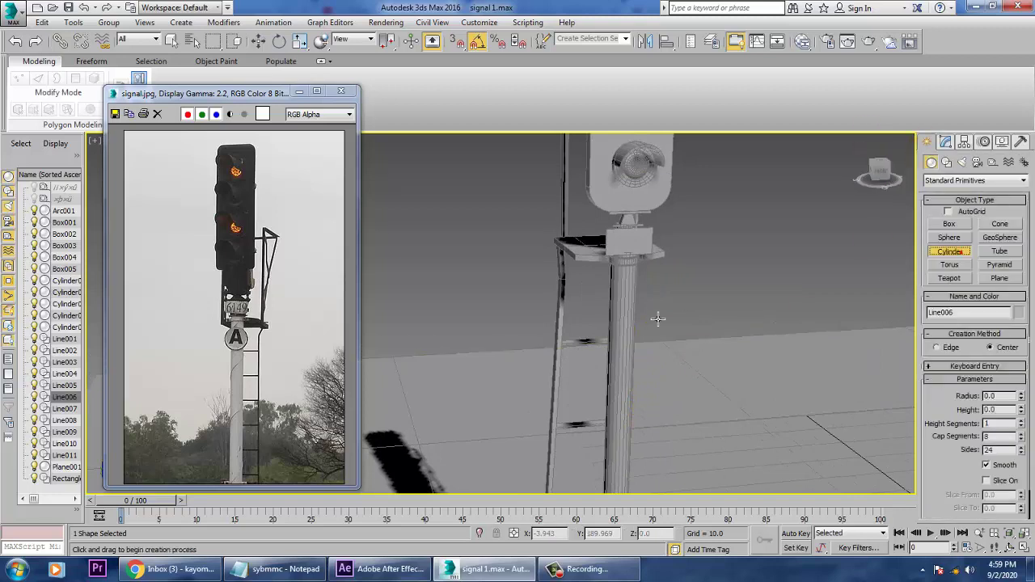
drag(638, 200, 645, 211)
right_click(645, 211)
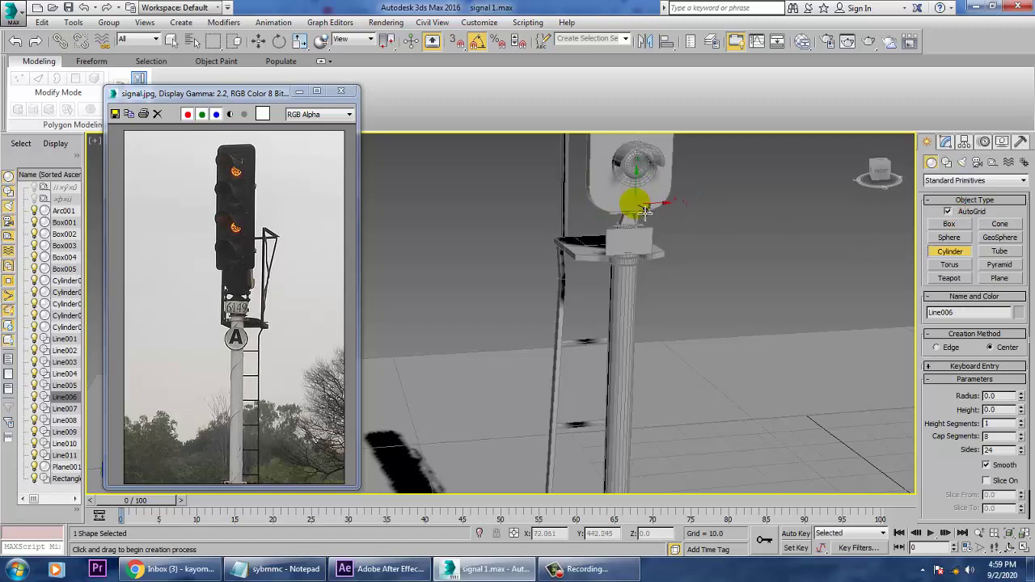
drag(643, 210, 659, 229)
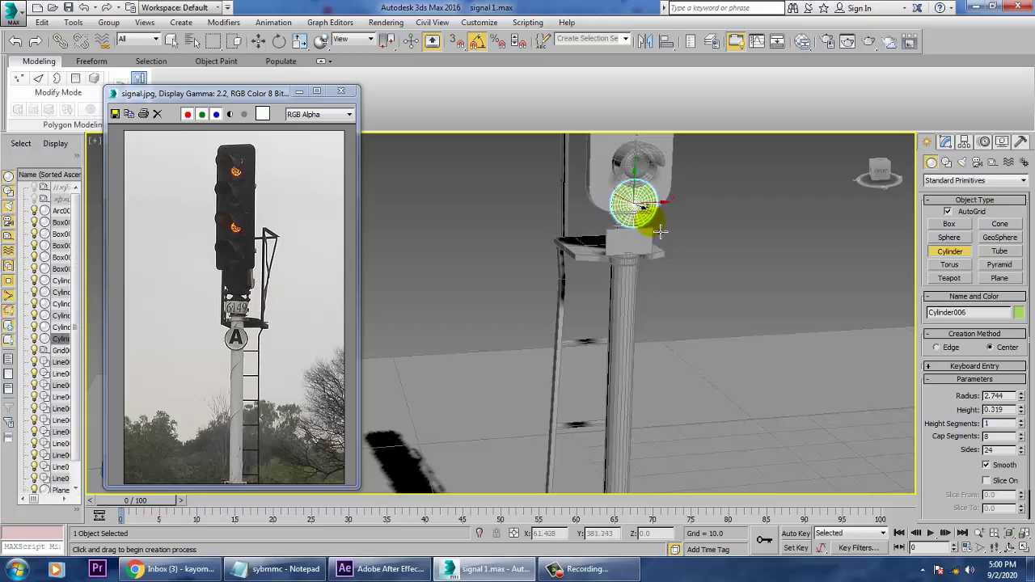
click(651, 221)
- Move the disc down onto the front of the post, centred at about X -101.725, Y -68.218, Z 76.495
key(w)
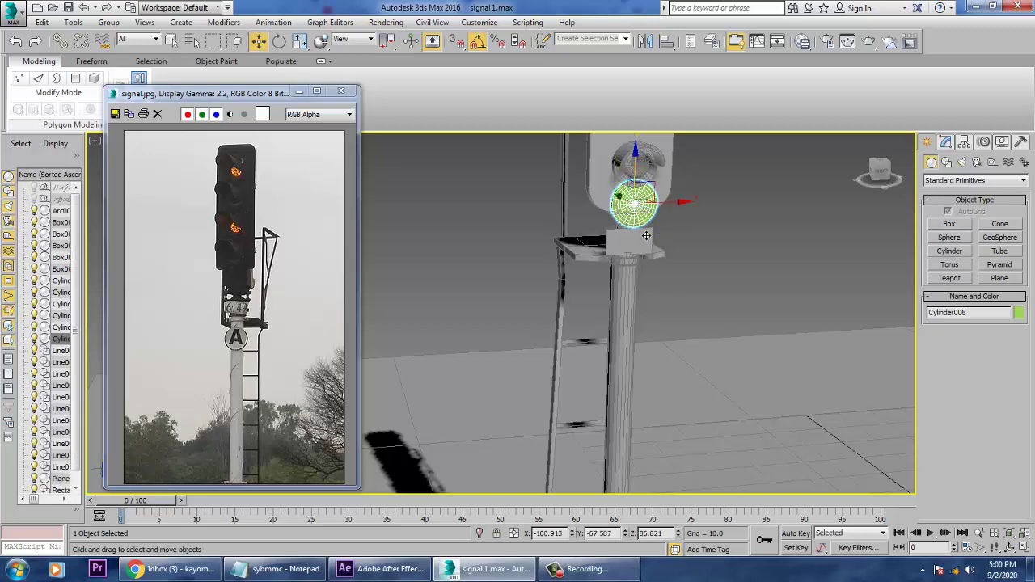
drag(636, 167, 634, 254)
alt+middle_drag(619, 264, 577, 263)
scroll(609, 266, up, 5)
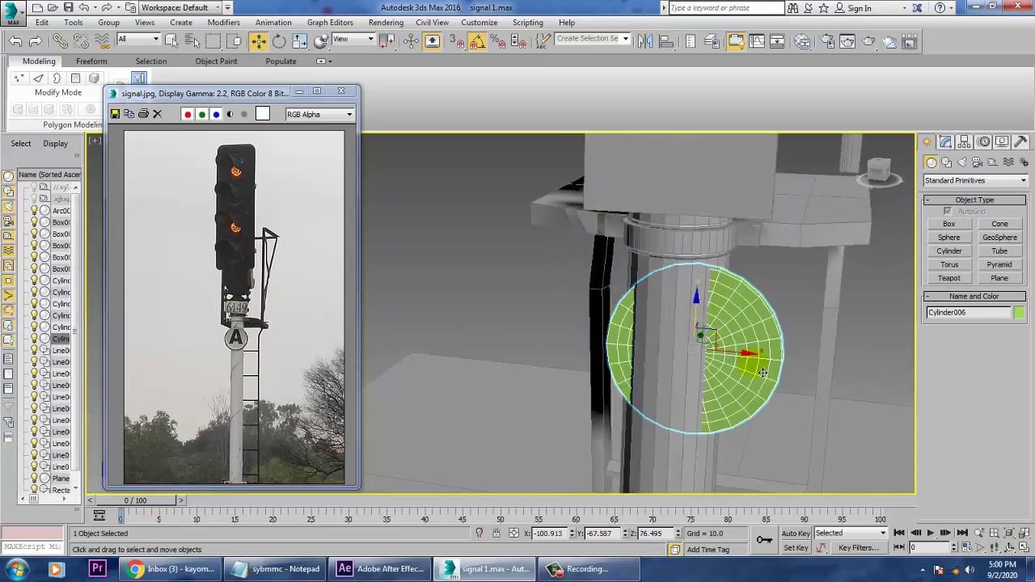
drag(731, 359, 709, 357)
alt+middle_drag(573, 314, 717, 312)
drag(629, 354, 648, 356)
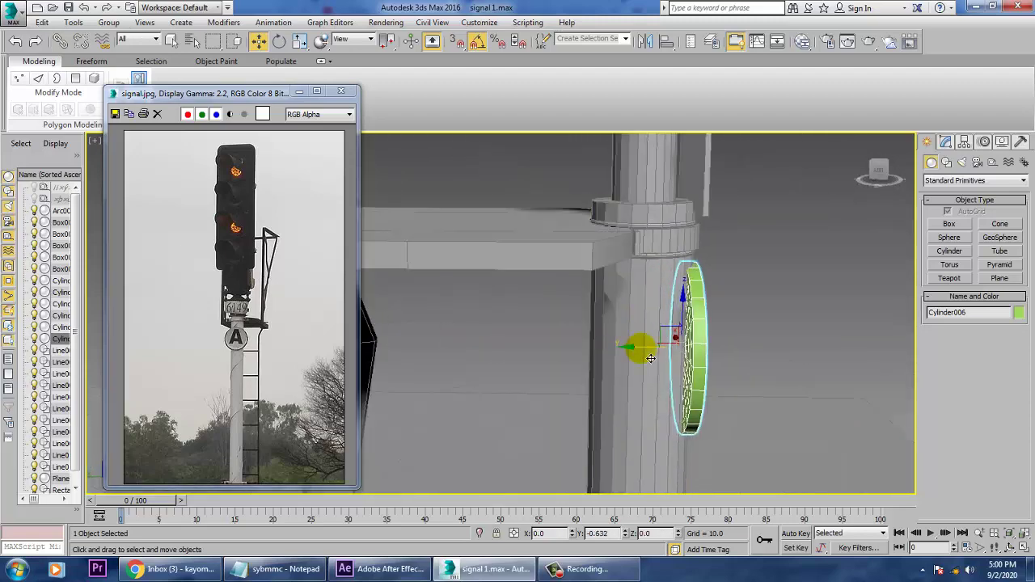
alt+middle_drag(725, 346, 613, 340)
- Set the disc's height to 0.261 and scale its thickness down to about 51%
click(945, 141)
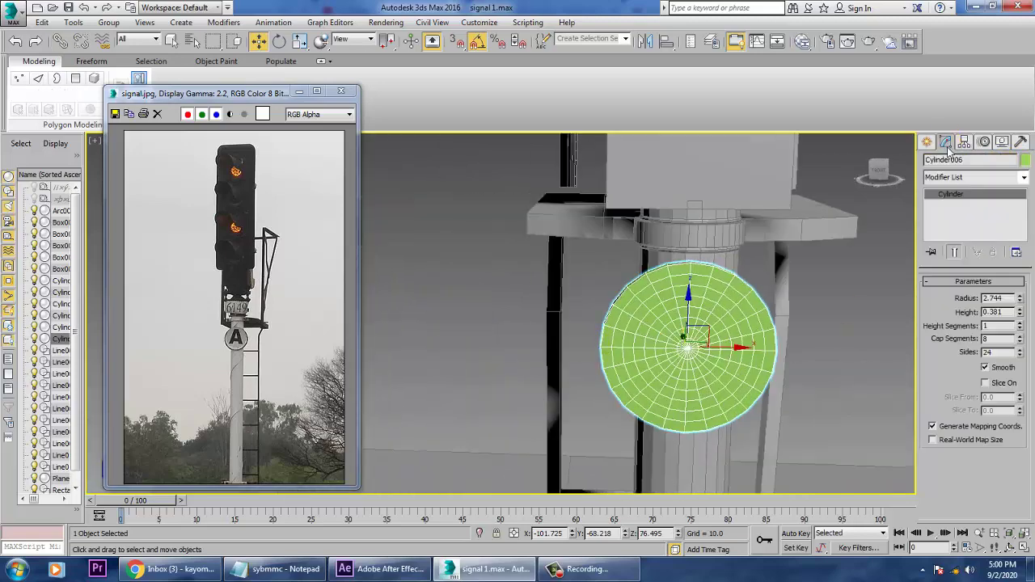
drag(1021, 318, 1020, 325)
alt+middle_drag(736, 329, 865, 334)
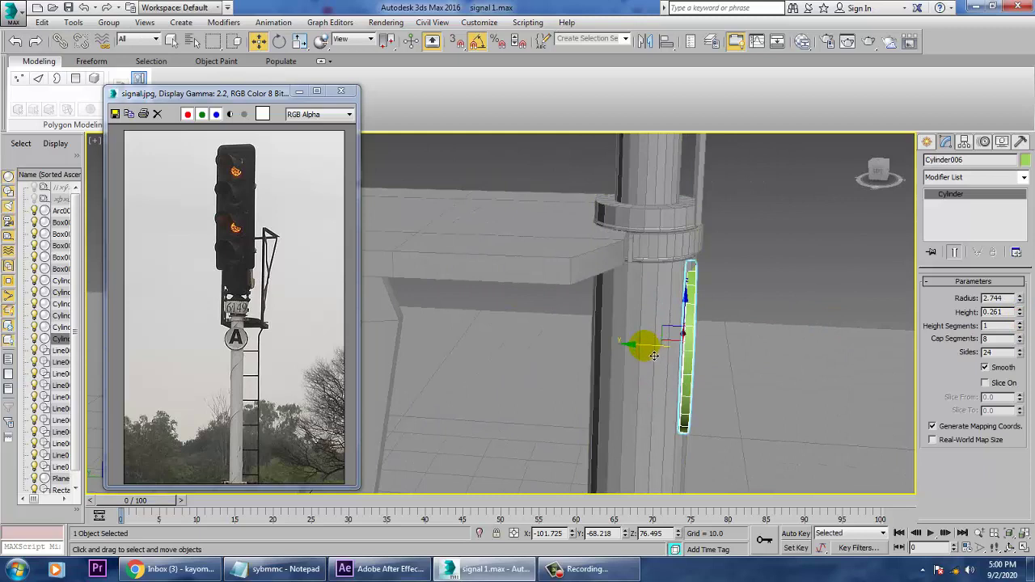
drag(653, 351, 656, 353)
key(r)
drag(753, 354, 713, 358)
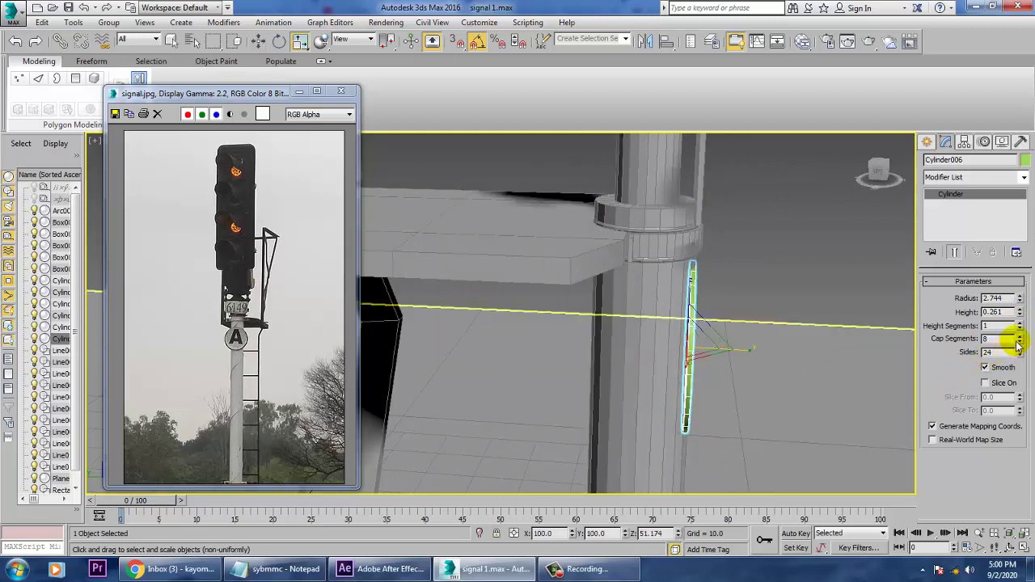
- Reduce the disc's cap segments to 1 and place it against the post at about Y -68.466
alt+middle_drag(859, 366, 778, 351)
scroll(716, 348, down, 6)
scroll(781, 350, up, 6)
alt+middle_drag(855, 344, 922, 360)
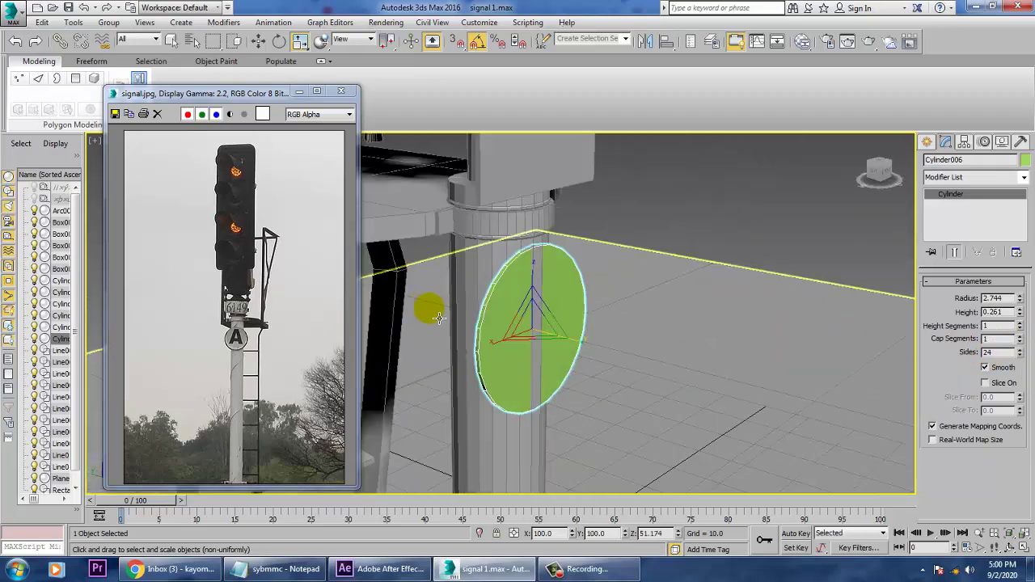
key(w)
drag(510, 331, 512, 329)
- Select all signal parts without the ground plane and give them the same grey object colour
scroll(526, 317, down, 10)
alt+middle_drag(685, 334, 563, 280)
scroll(585, 305, up, 5)
scroll(538, 272, down, 7)
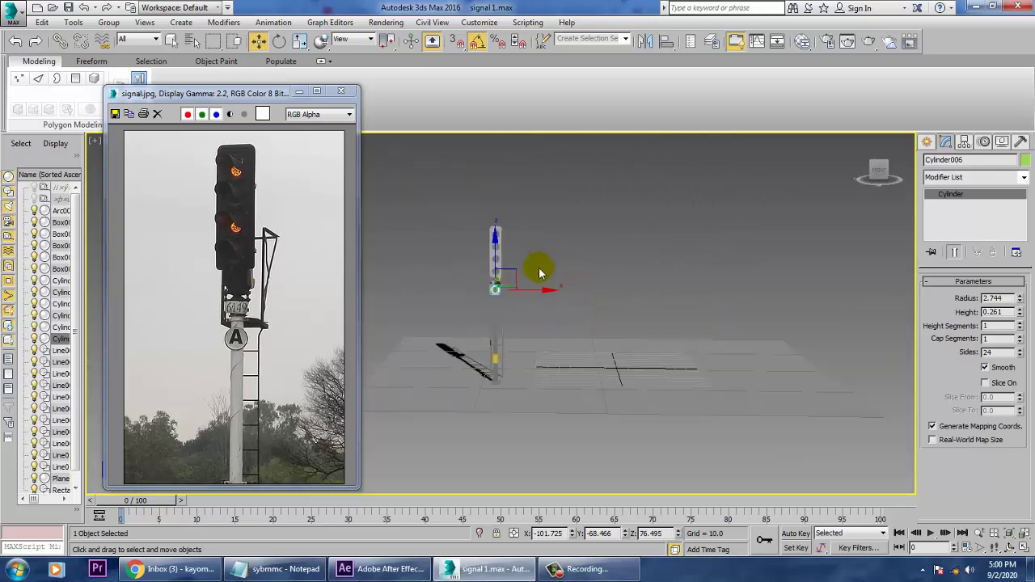
drag(557, 196, 420, 496)
alt+click(727, 421)
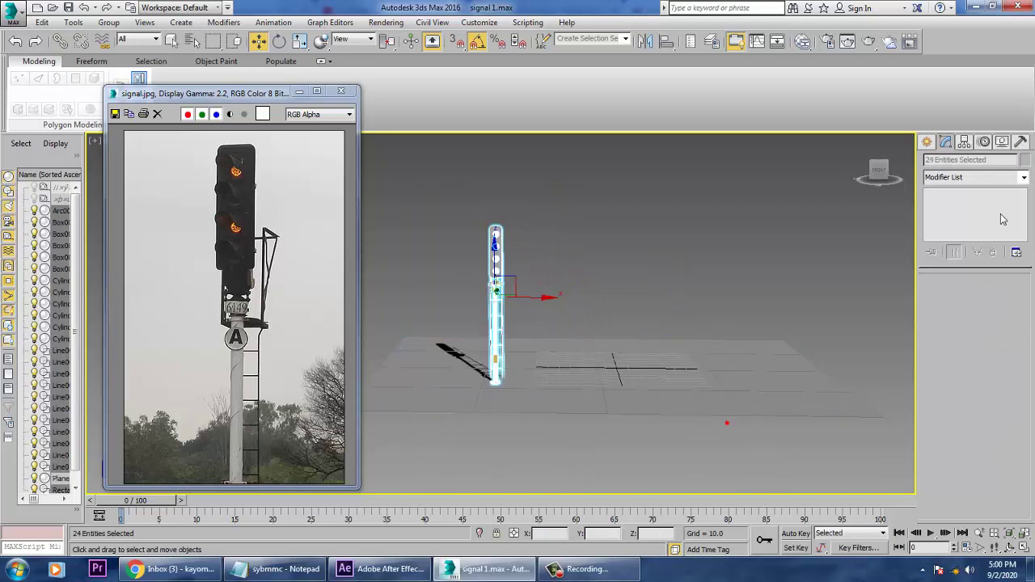
click(1024, 162)
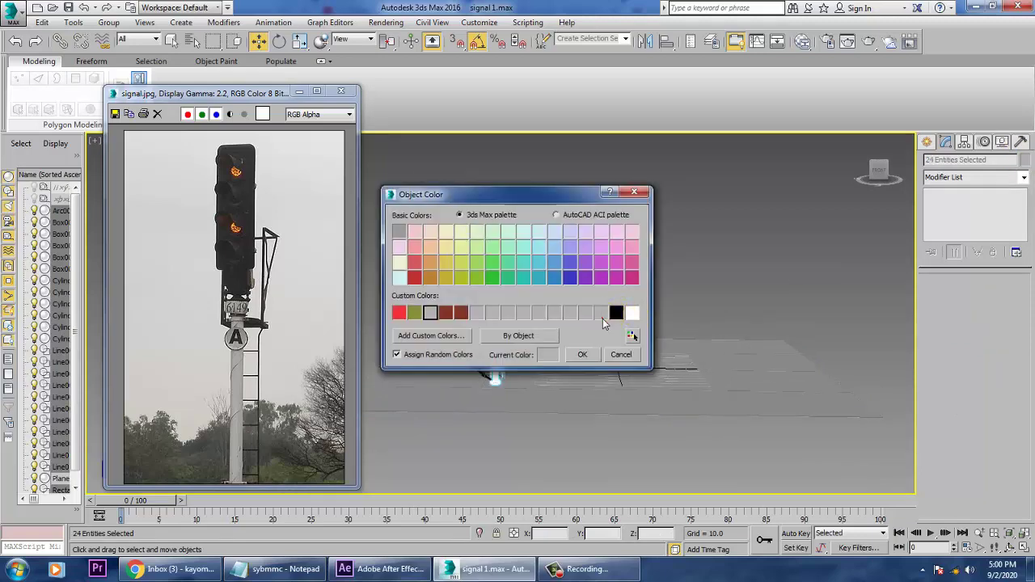
click(582, 355)
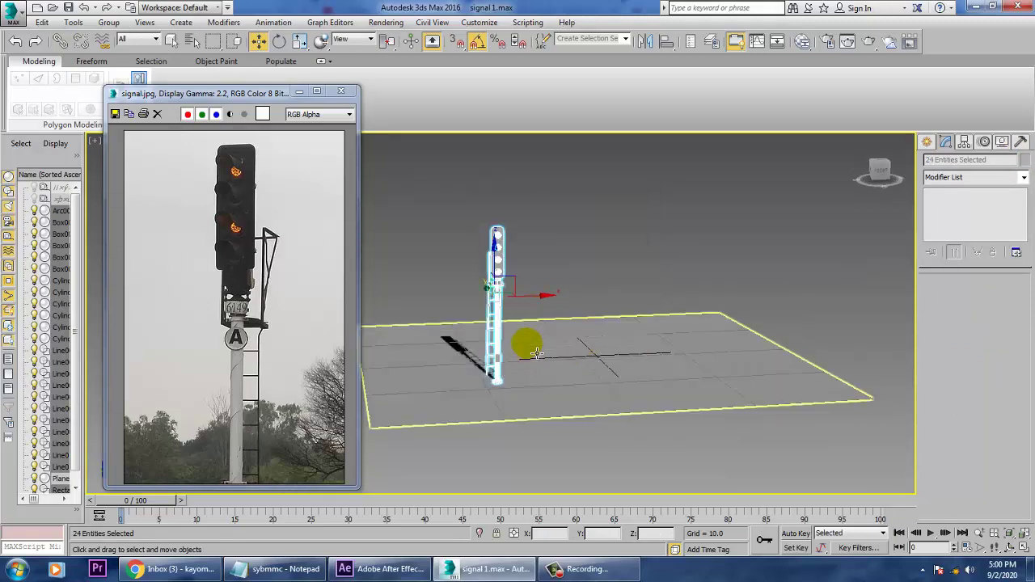
- Clone the complete signal along X as three evenly spaced copies and clear the selection
shift+drag(540, 304, 597, 306)
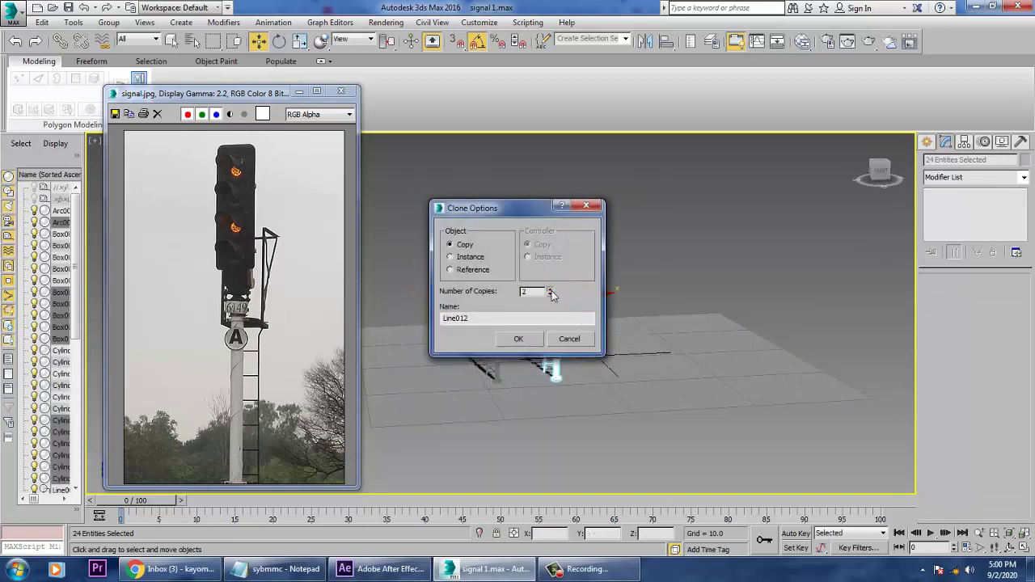
click(533, 344)
key(z)
mouse_move(571, 351)
alt+middle_down()
mouse_move(529, 328)
mouse_move(863, 330)
alt+middle_up()
scroll(725, 335, up, 3)
scroll(724, 334, down, 4)
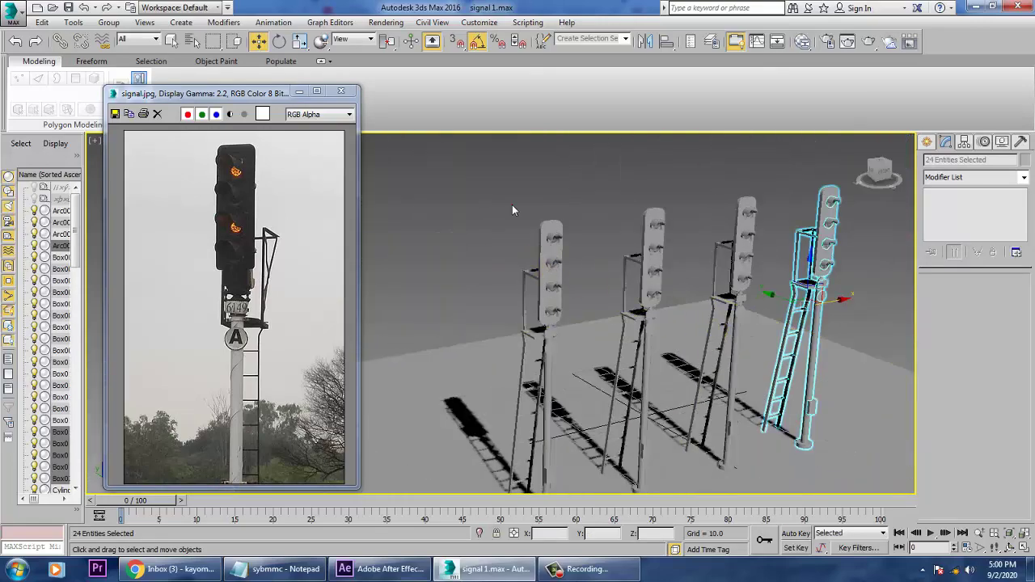
click(512, 205)
- Save the scene and minimize the reference photo window
alt+middle_drag(776, 322, 624, 318)
scroll(642, 301, up, 3)
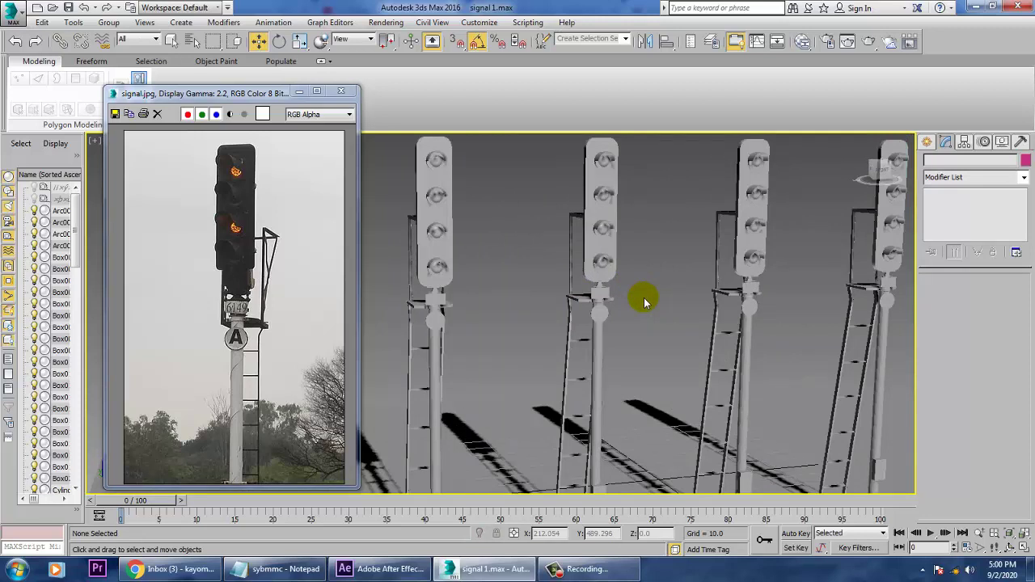
scroll(650, 303, down, 3)
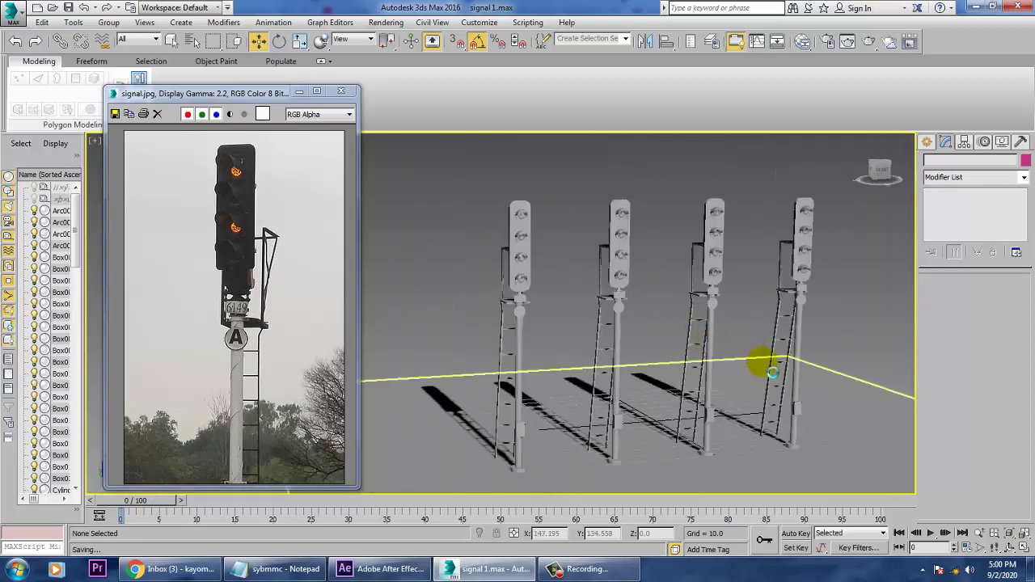
click(299, 93)
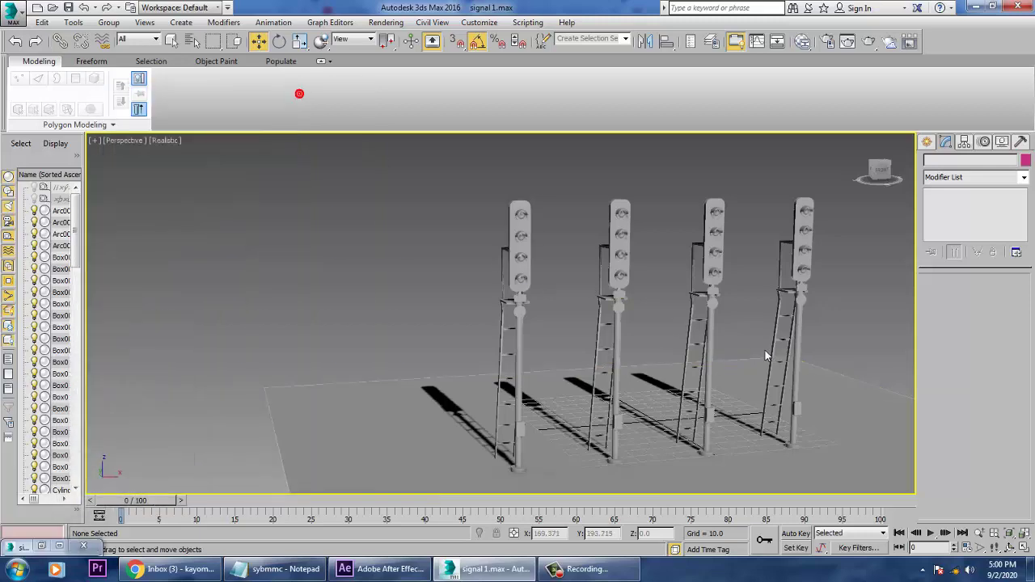
- Examine the finished row of signals from different angles and distances
middle_drag(769, 356, 651, 342)
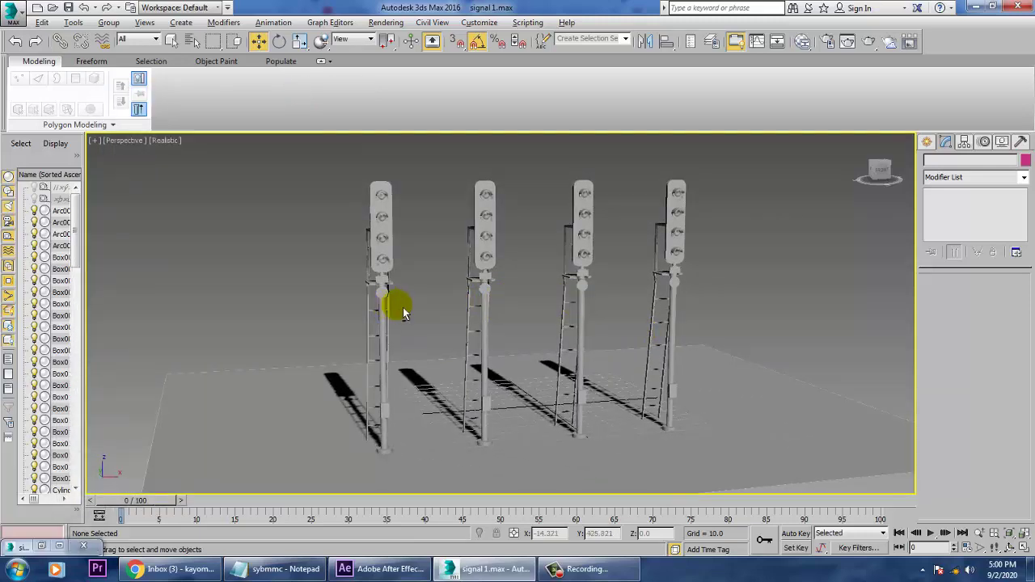
alt+middle_drag(536, 347, 585, 356)
scroll(572, 357, up, 4)
scroll(579, 352, down, 3)
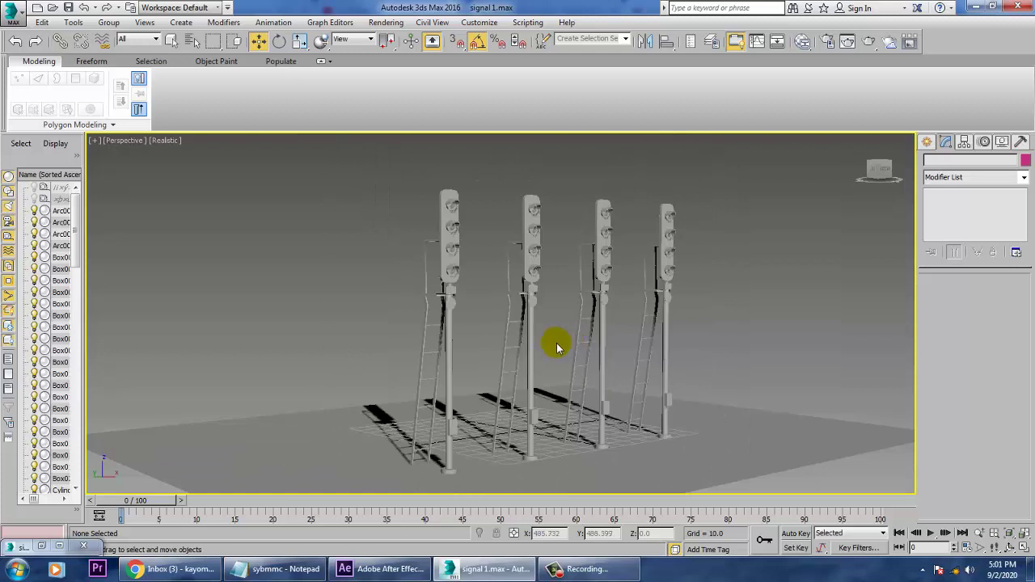
scroll(589, 346, up, 3)
scroll(543, 343, down, 3)
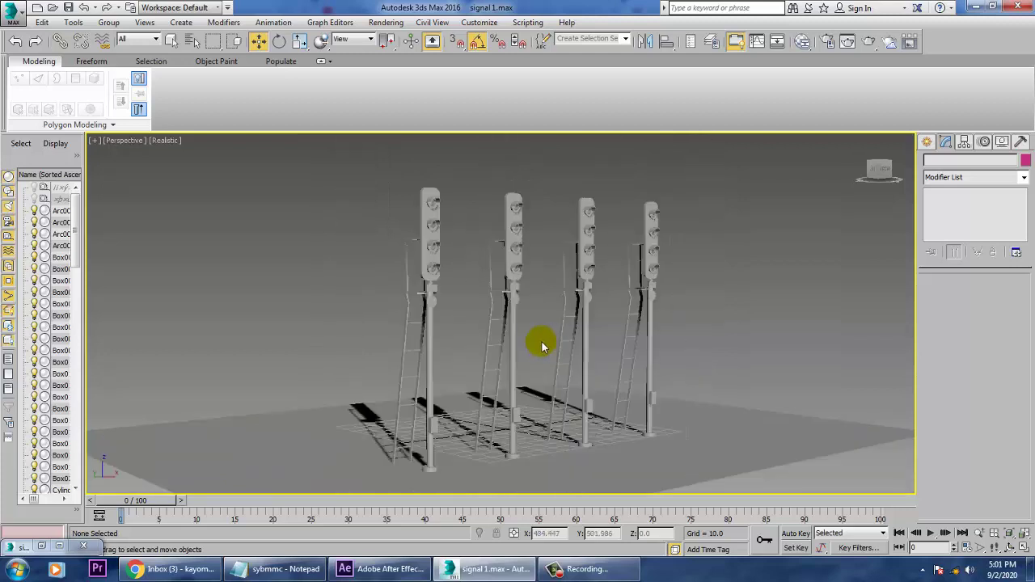